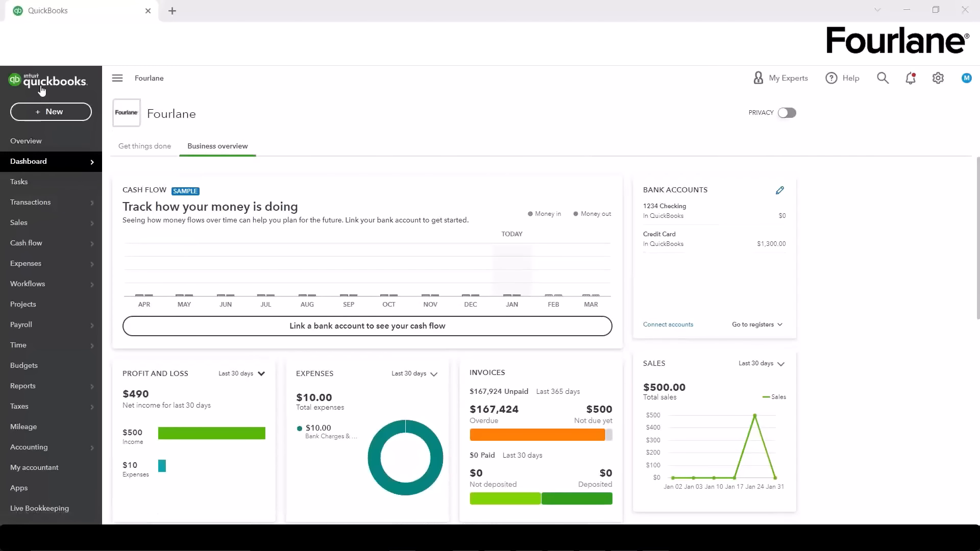
Step: Look over the New transaction menu and the Settings menu, closing each without choosing
left_click(45, 116)
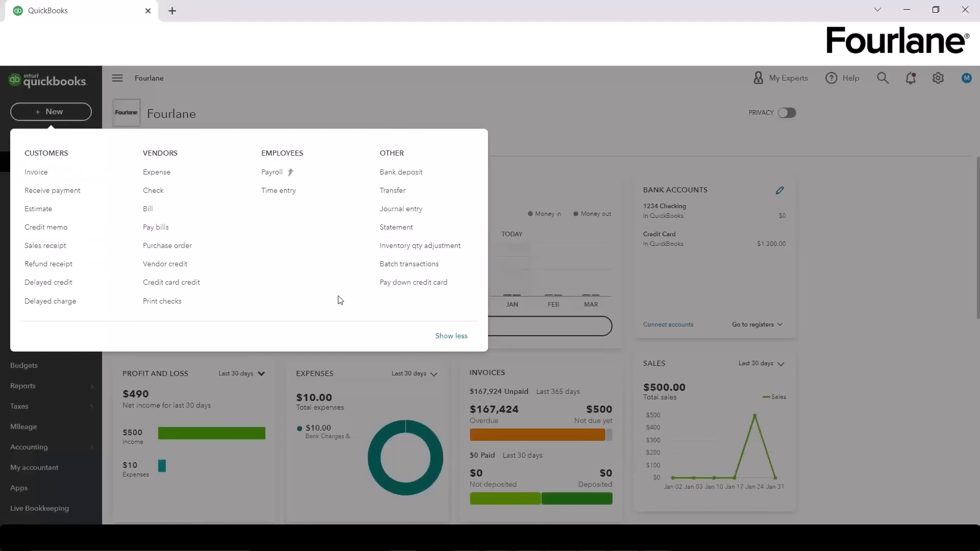
left_click(245, 81)
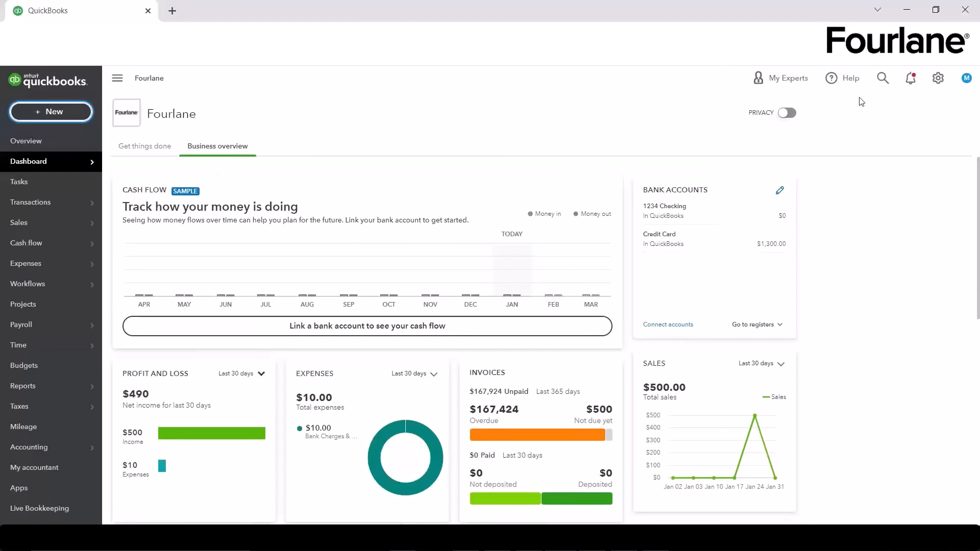
left_click(938, 80)
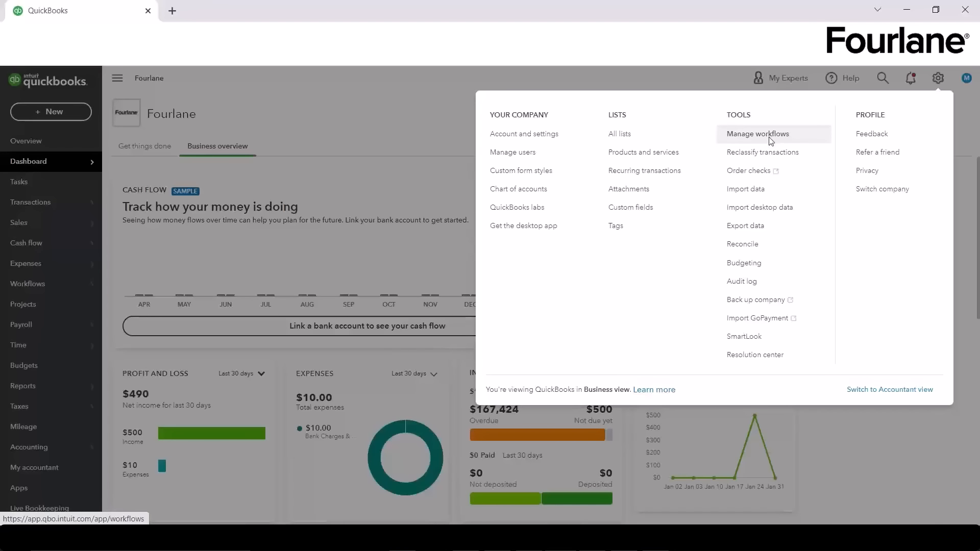
left_click(420, 85)
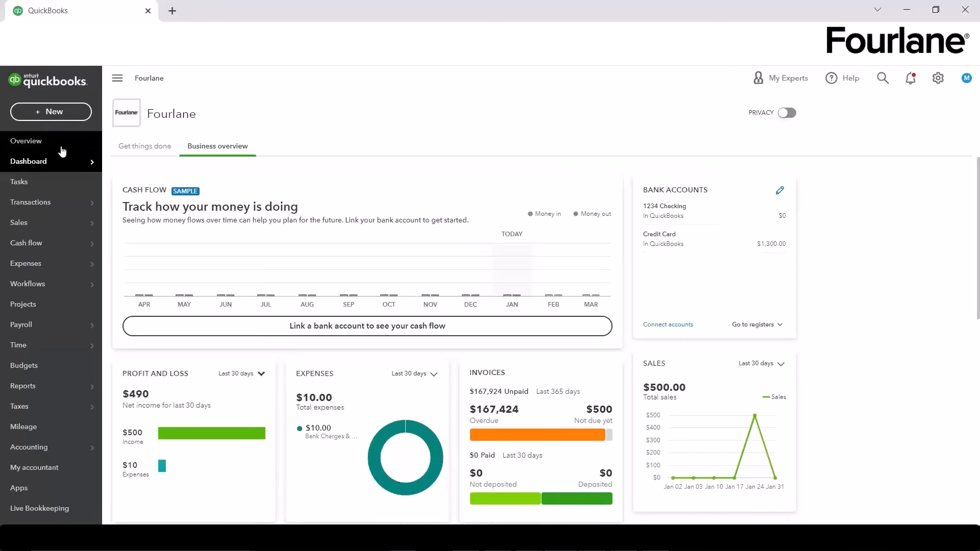
Step: Scroll through the dashboard to review its contents
mouse_move(65, 226)
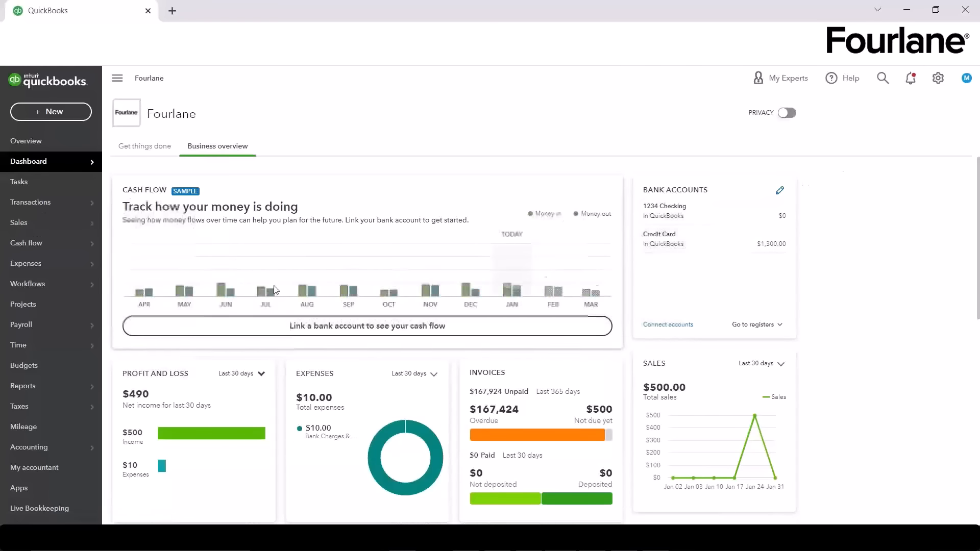
mouse_move(63, 199)
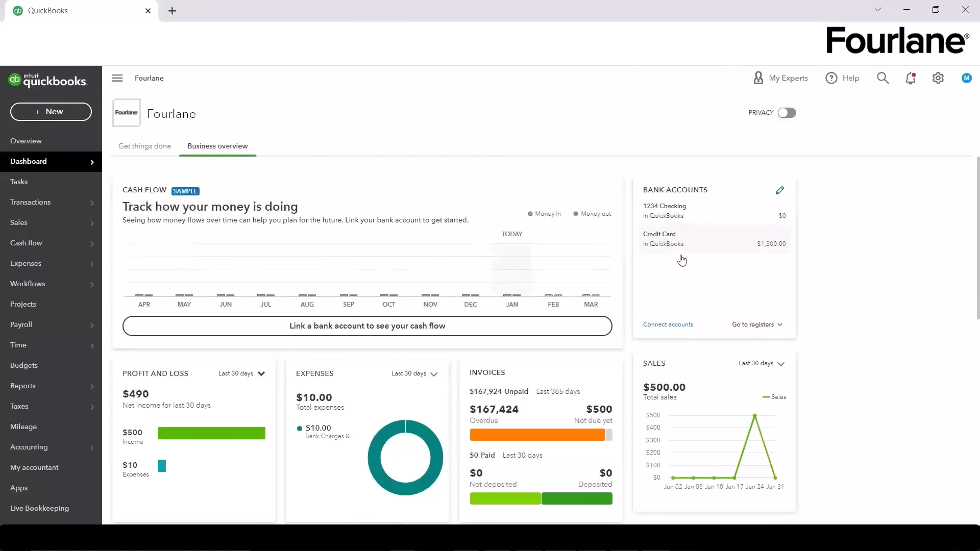
scroll(849, 294, "down", 2)
scroll(851, 294, "down", 1)
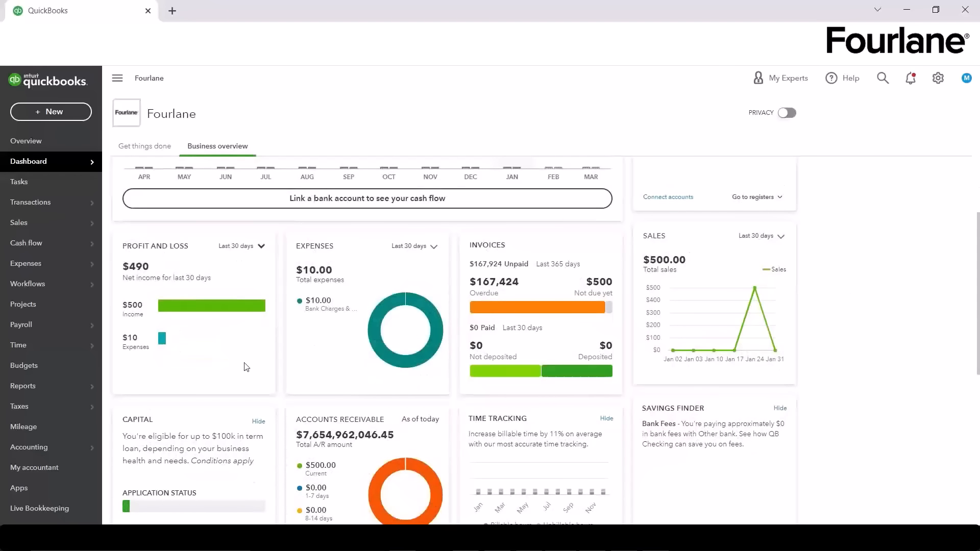
scroll(592, 372, "down", 1)
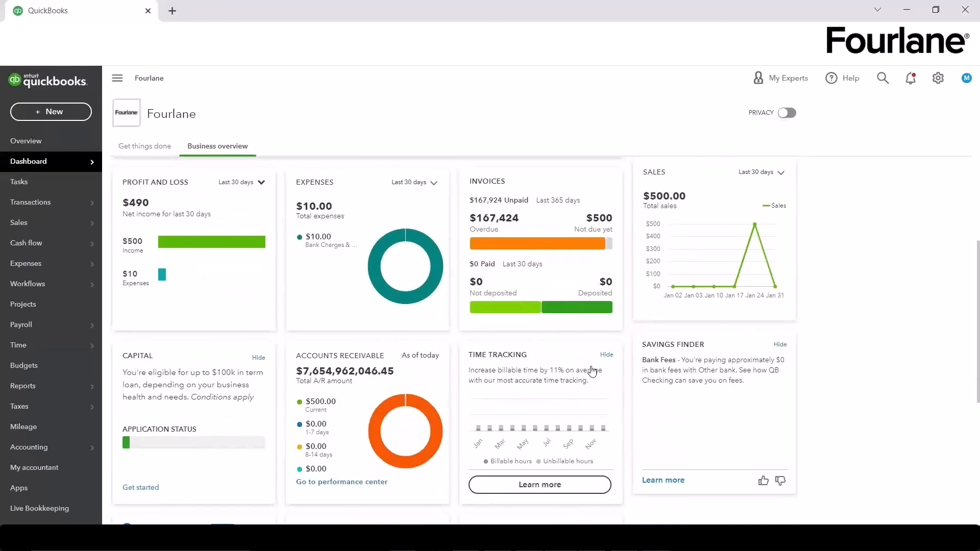
scroll(592, 371, "down", 1)
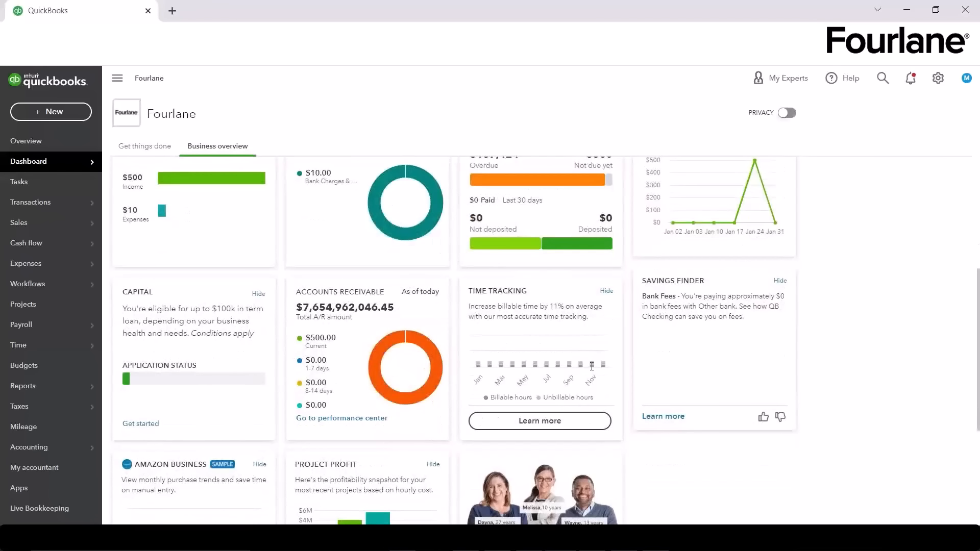
scroll(591, 367, "down", 1)
scroll(591, 369, "down", 1)
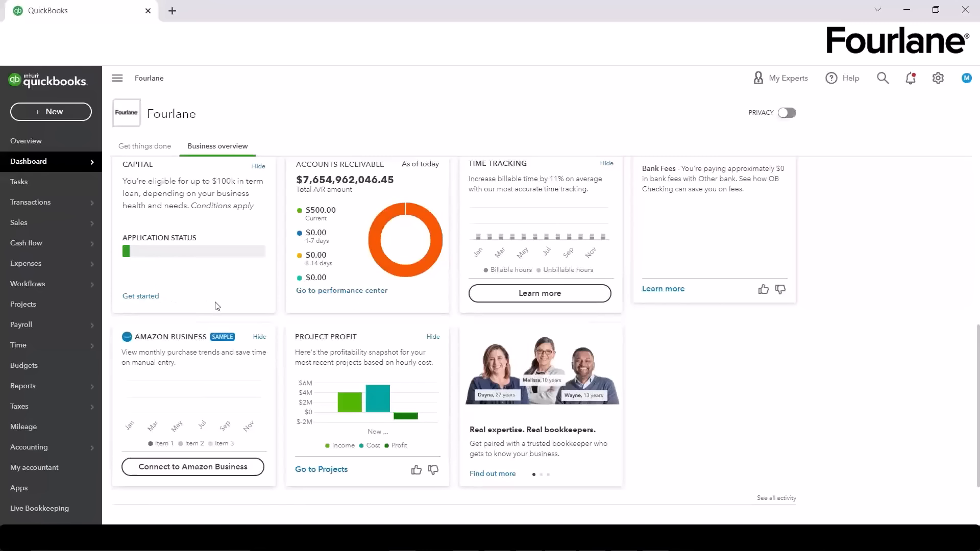
scroll(763, 278, "up", 1)
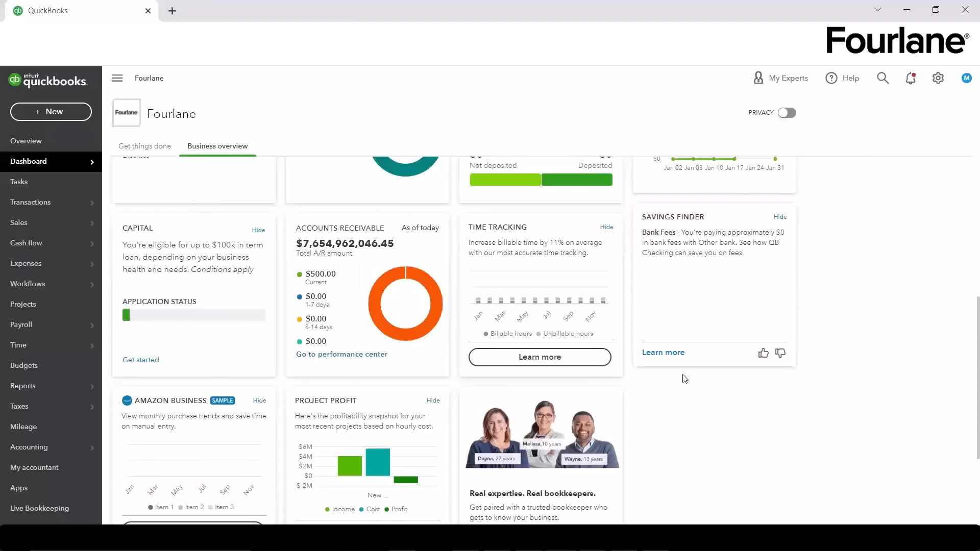
scroll(776, 422, "up", 6)
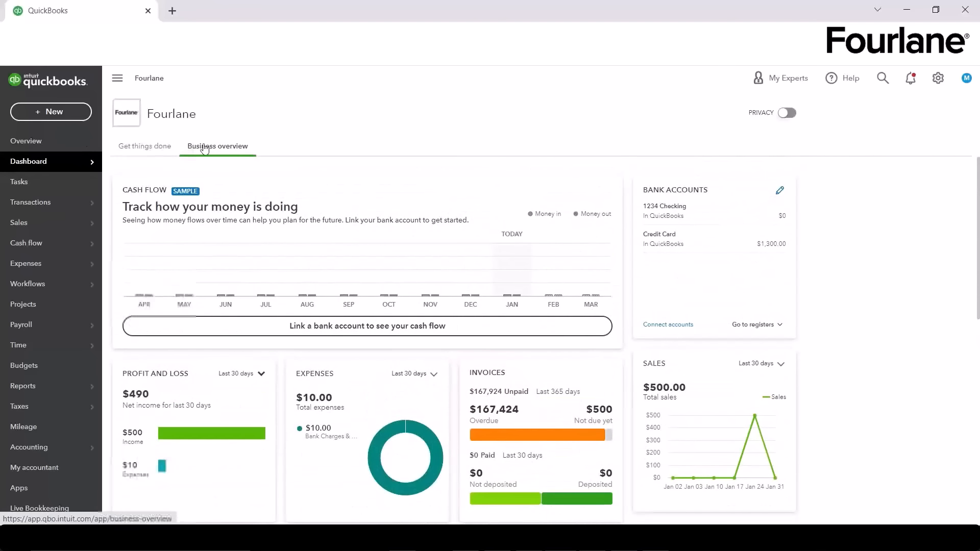
Step: Switch the dashboard to Get things done and scroll through its Money in, Money out and reports rows
mouse_move(27, 163)
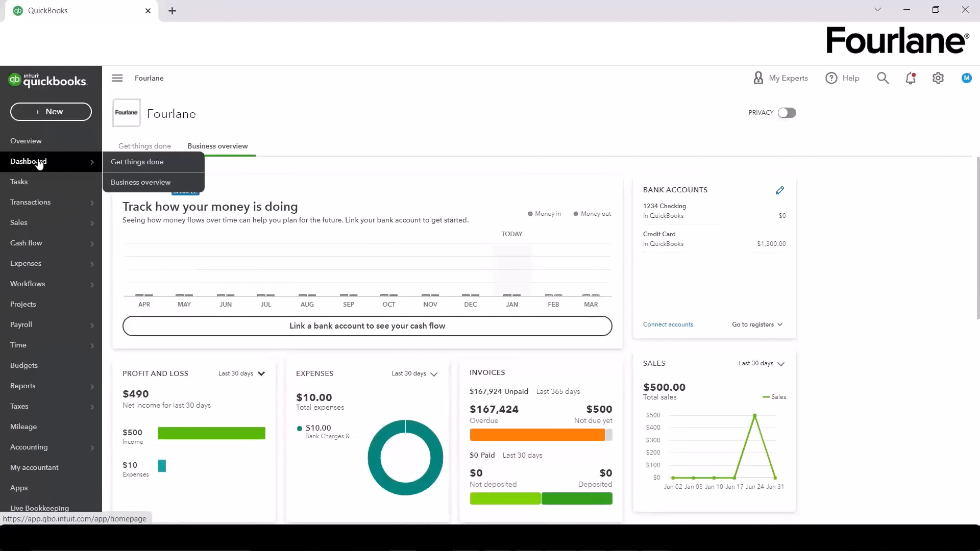
left_click(148, 149)
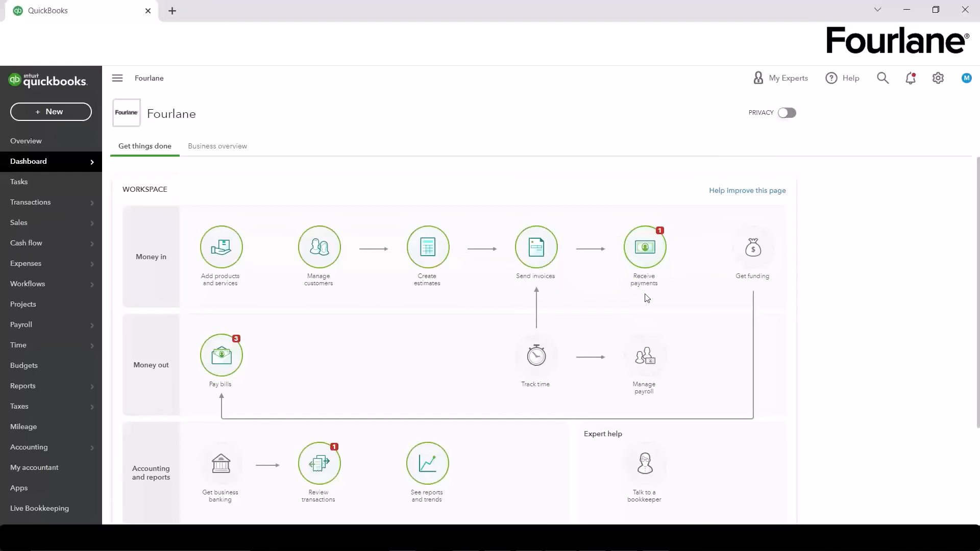
scroll(341, 334, "down", 1)
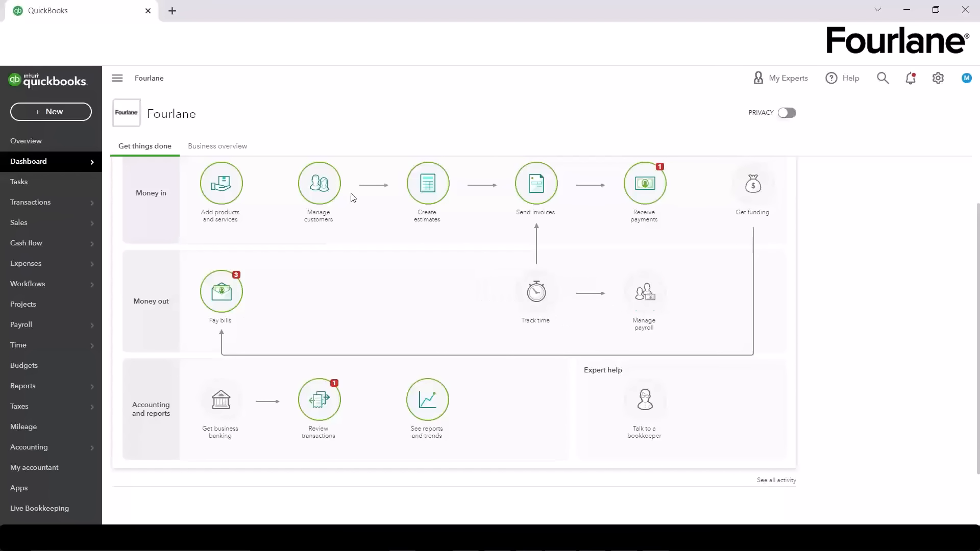
scroll(163, 370, "down", 1)
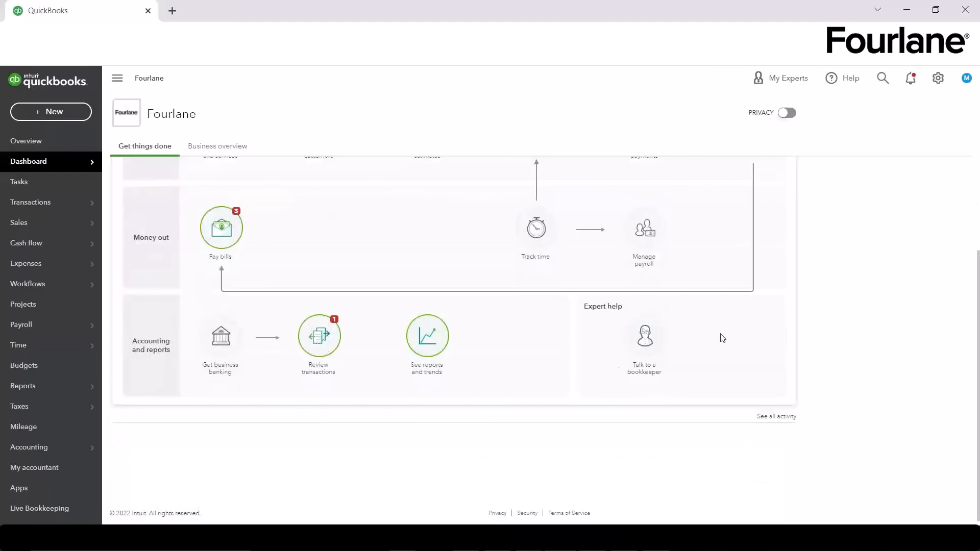
scroll(826, 342, "up", 2)
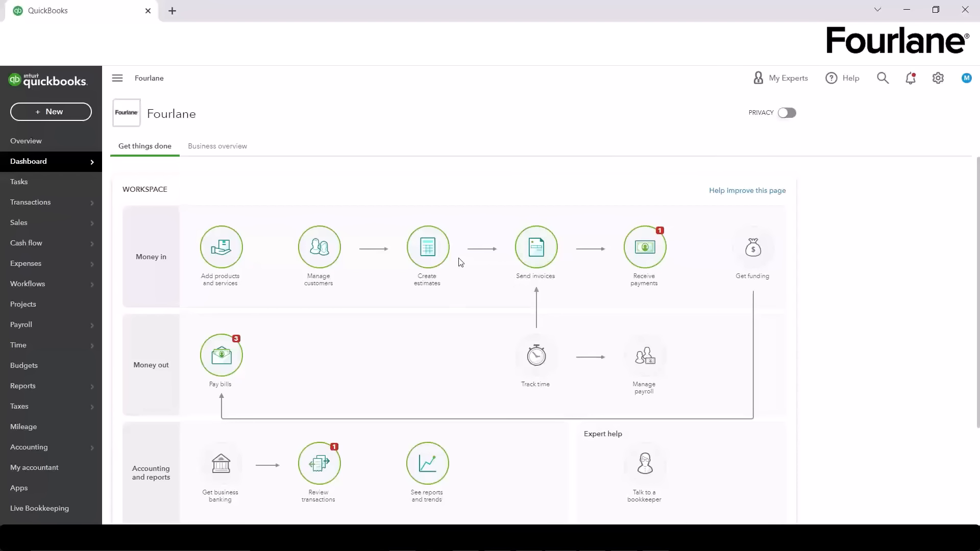
mouse_move(70, 229)
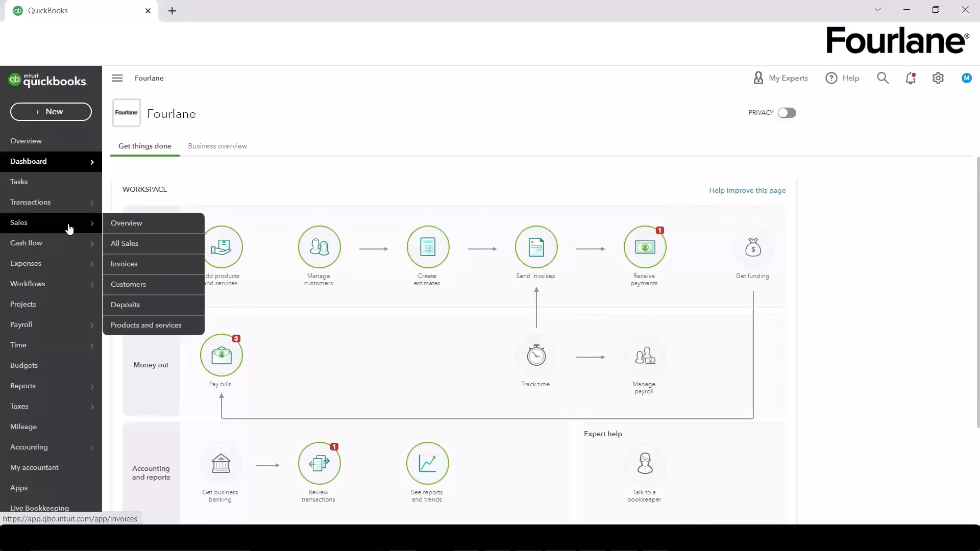
mouse_move(69, 212)
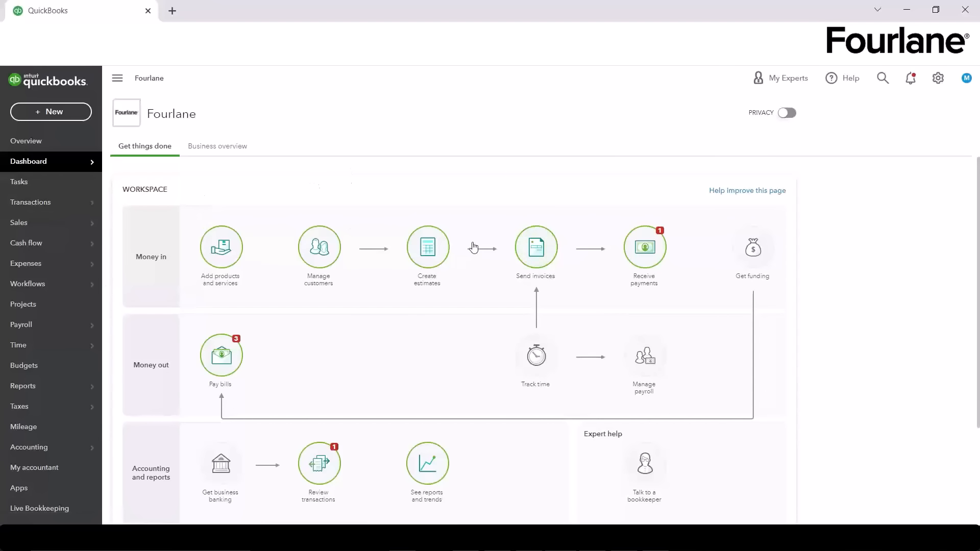
Step: Start a blank Estimate #1009 dated 01/31/2022 and glance at the recent estimates list
left_click(443, 259)
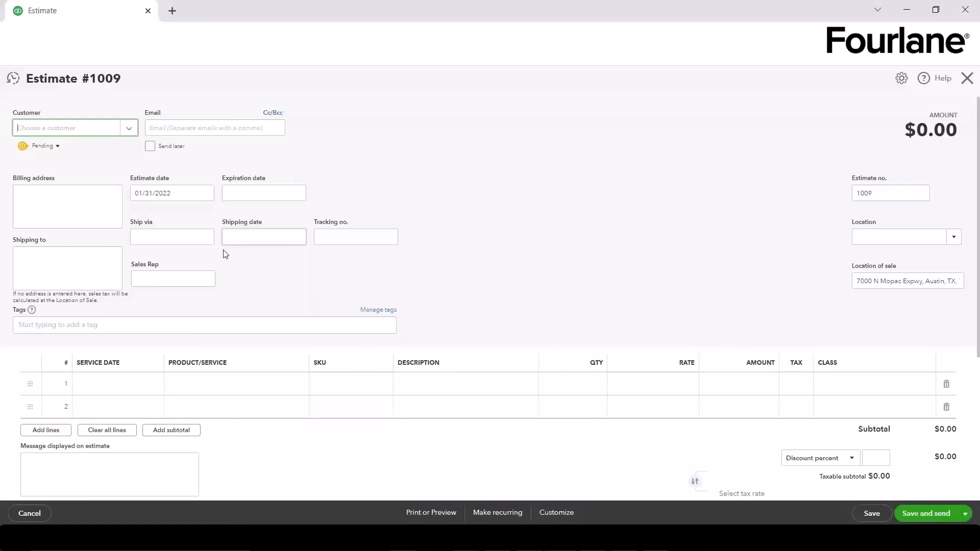
left_click(79, 127)
left_click(18, 84)
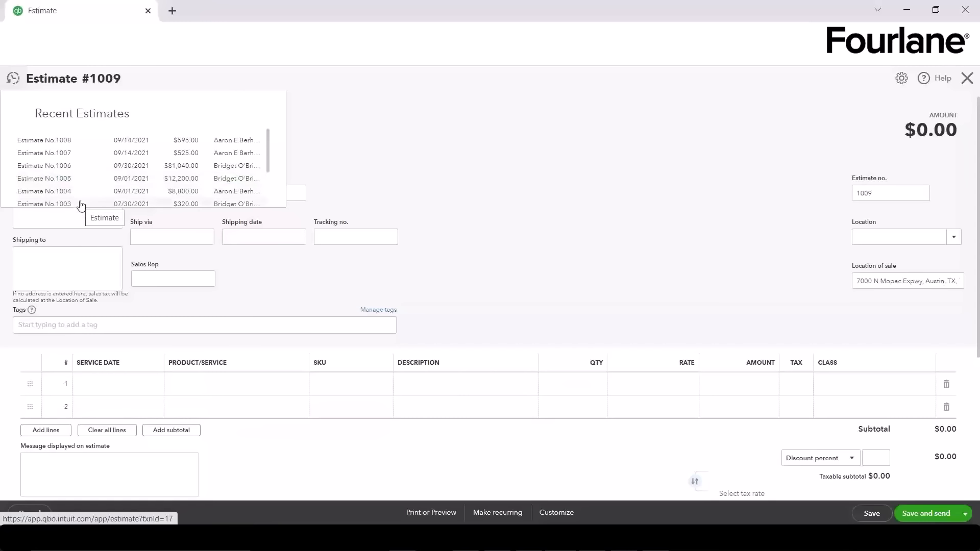
left_click(491, 121)
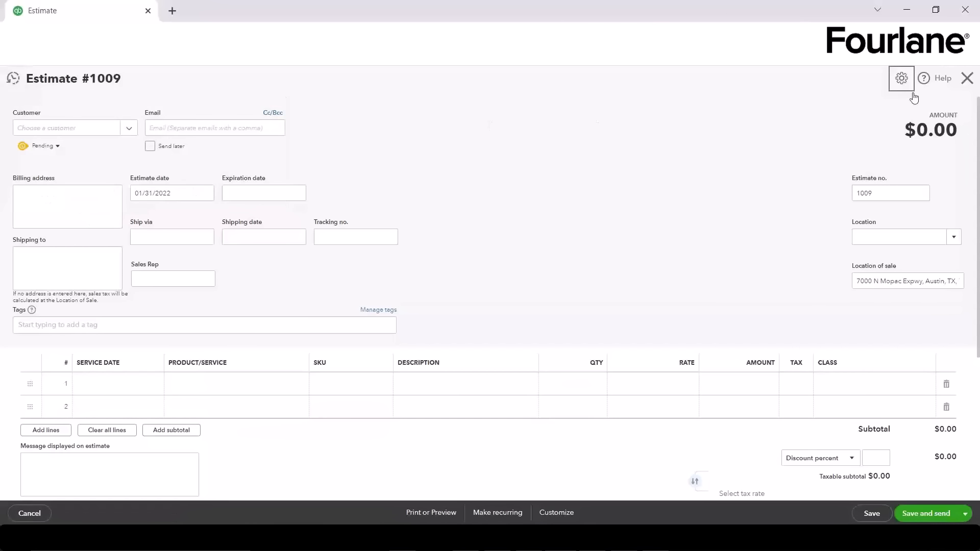
left_click(901, 78)
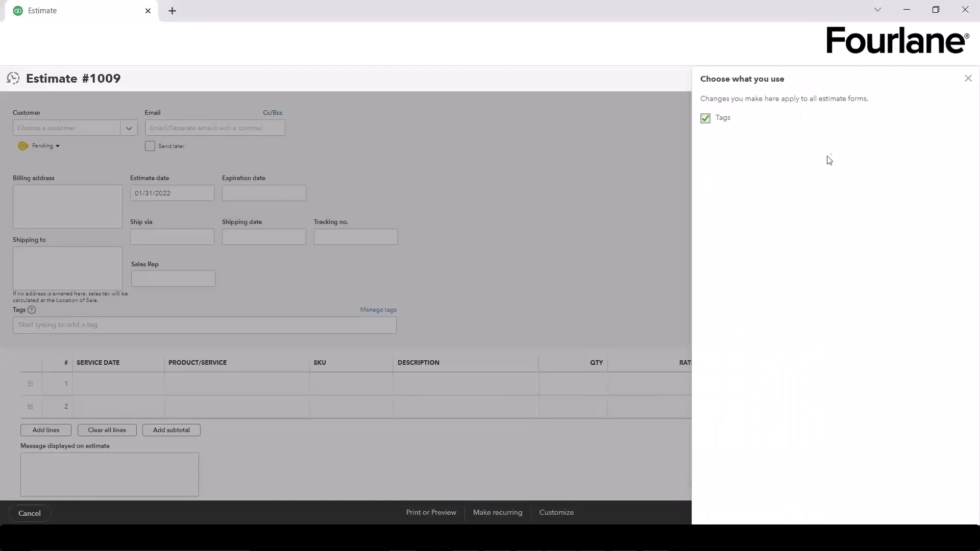
left_click(967, 79)
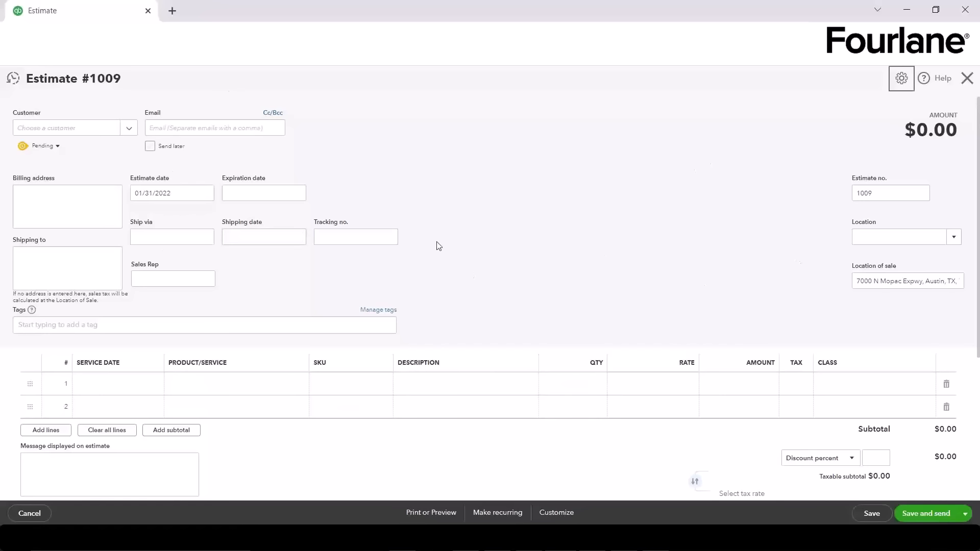
scroll(476, 211, "down", 5)
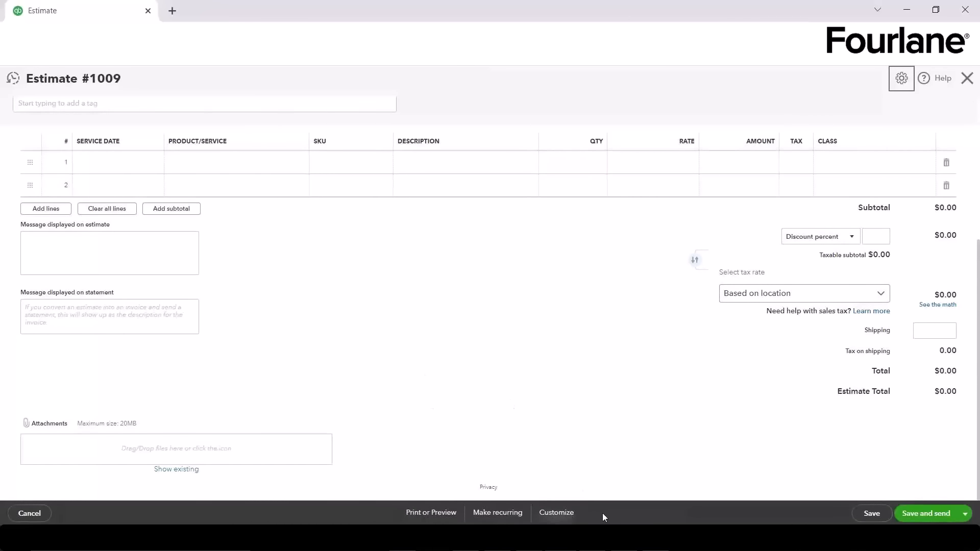
scroll(401, 333, "up", 5)
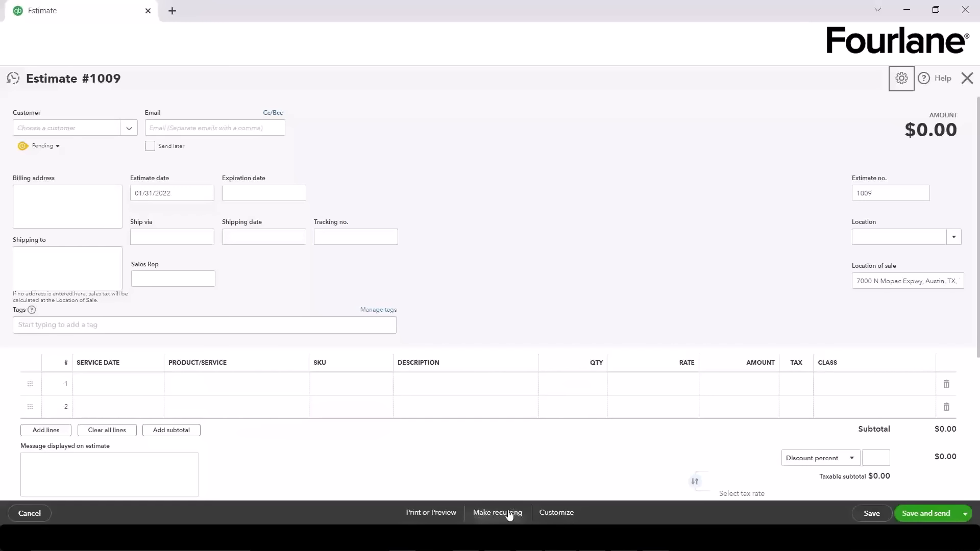
left_click(569, 514)
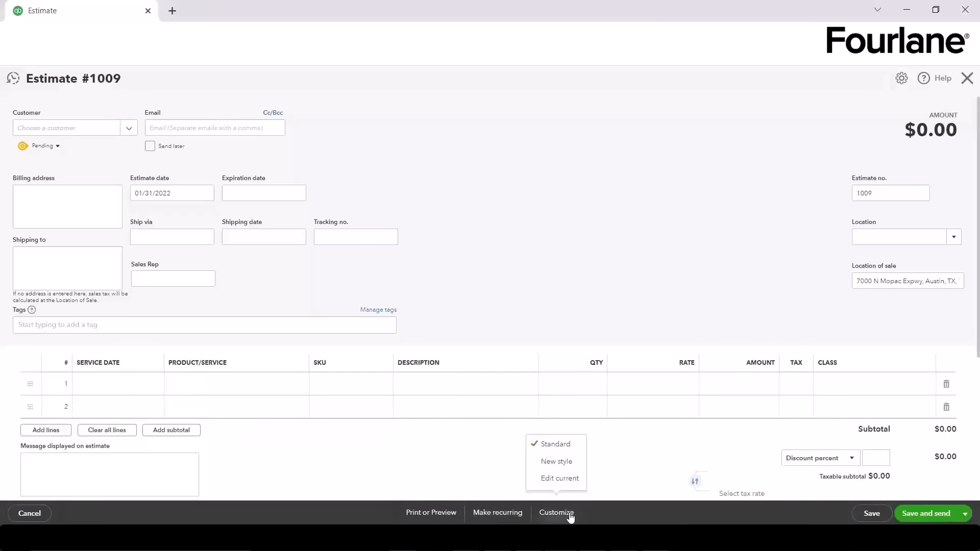
left_click(560, 480)
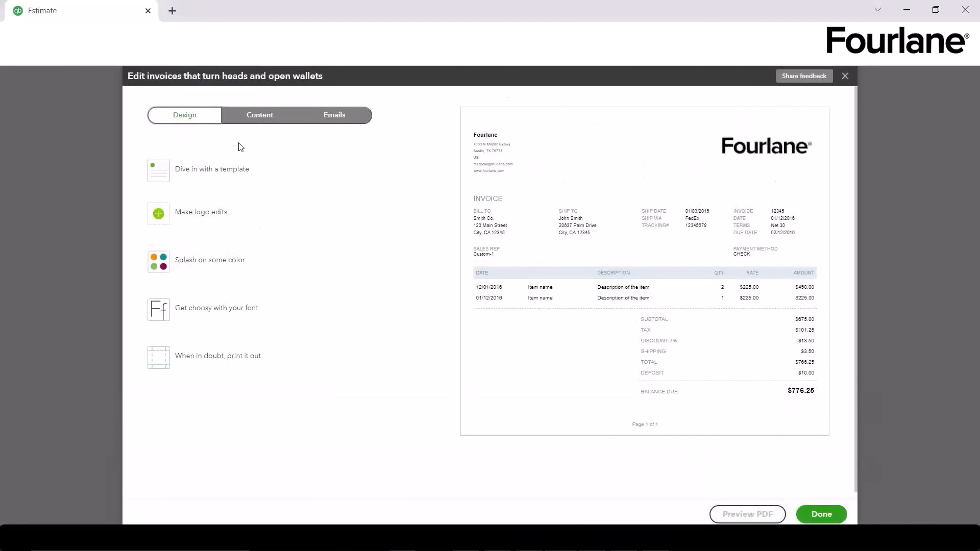
left_click(248, 118)
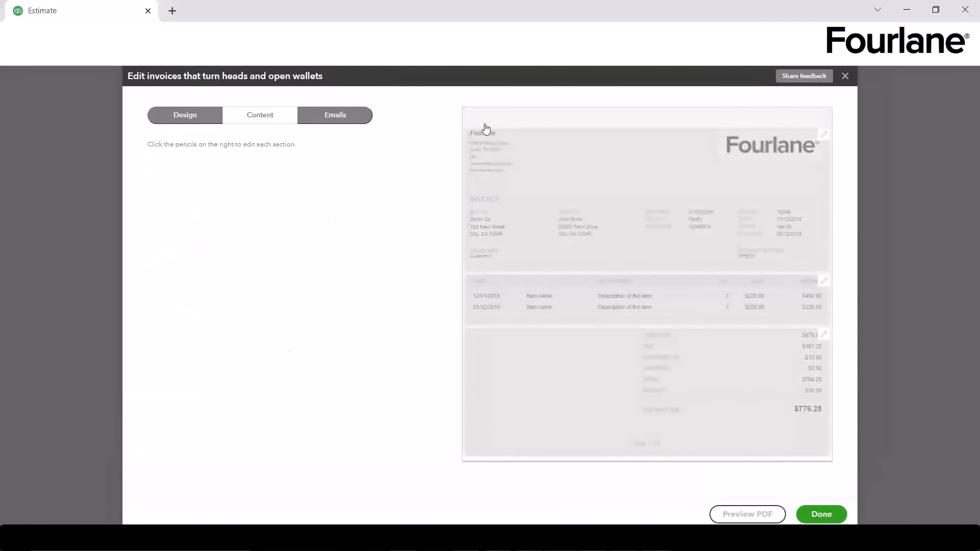
left_click(814, 286)
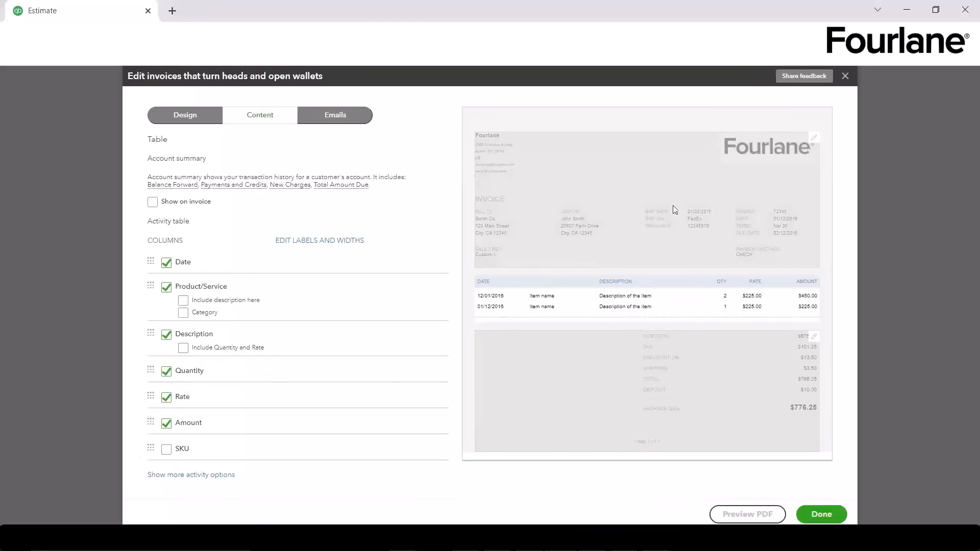
left_click(845, 76)
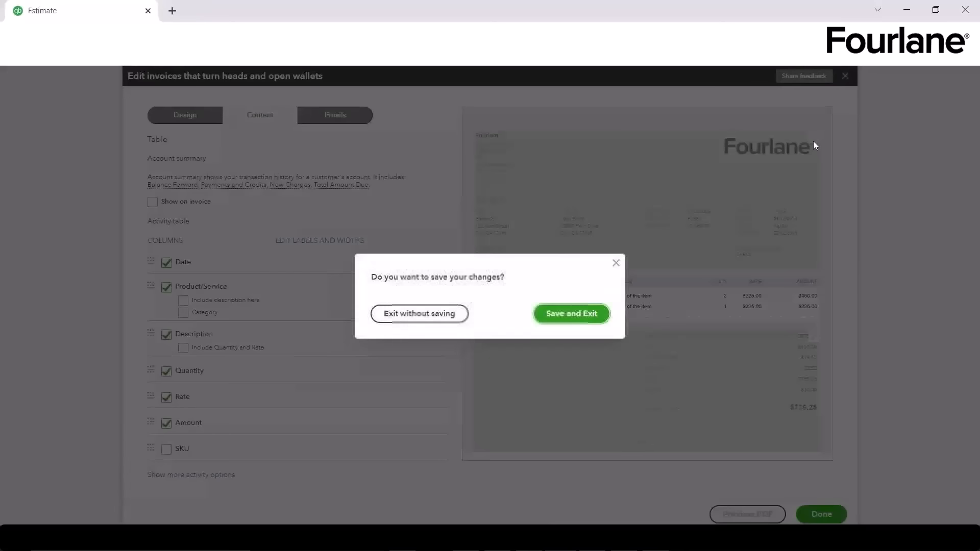
left_click(441, 319)
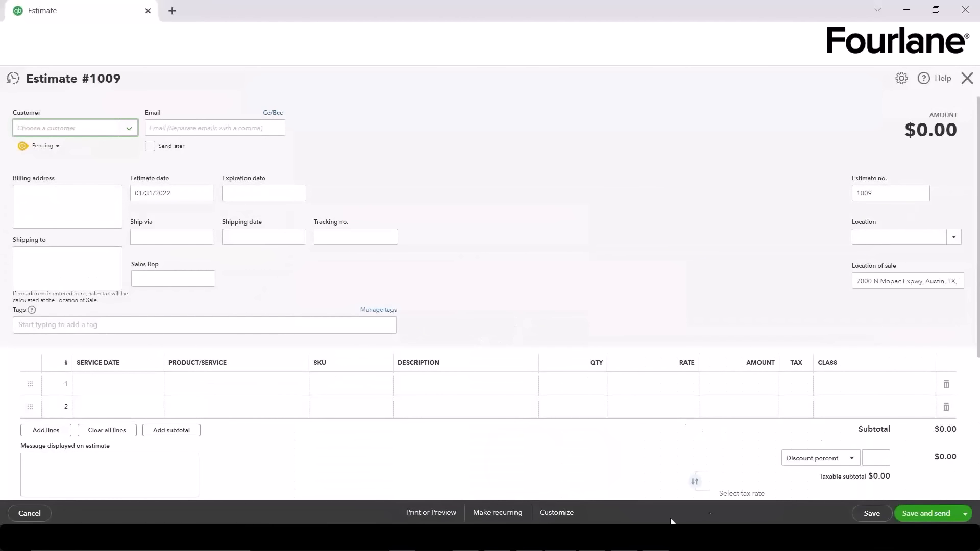
scroll(555, 461, "down", 3)
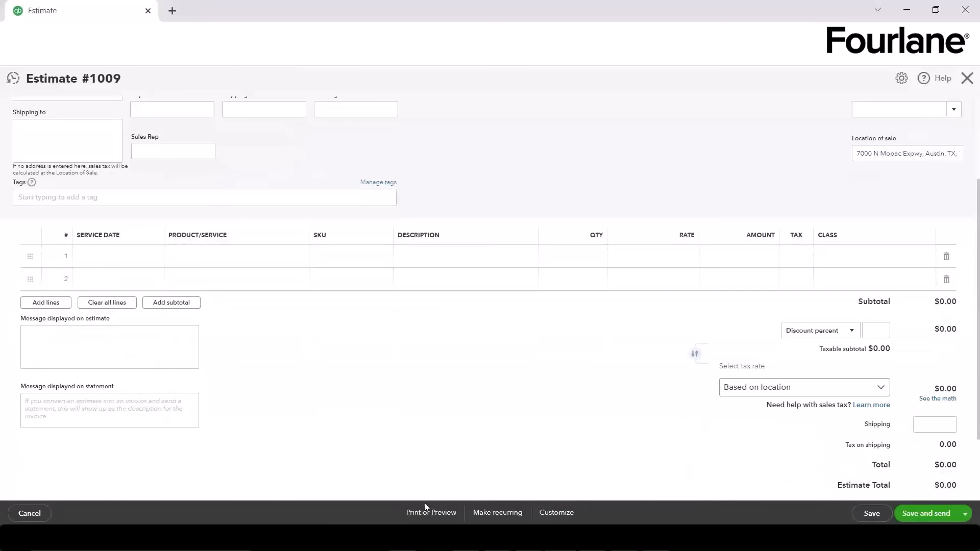
left_click(965, 514)
left_click(596, 434)
scroll(549, 422, "up", 2)
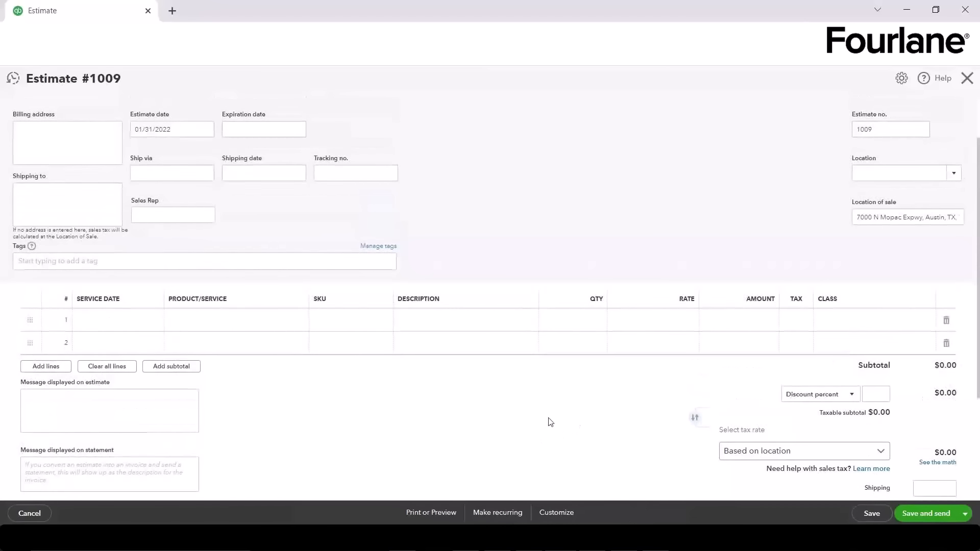
scroll(550, 422, "up", 2)
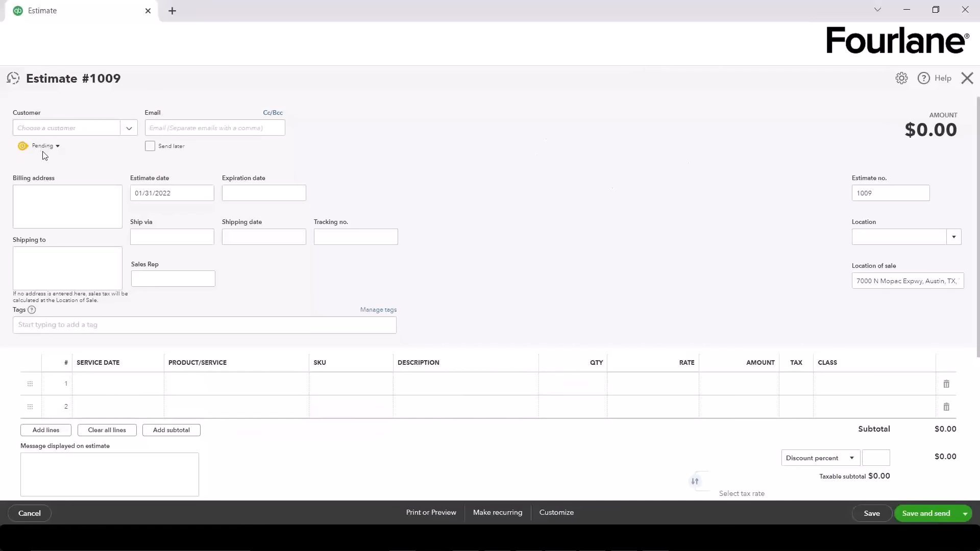
Step: Add a new customer from the estimate's Customer list and expand to the full details form
left_click(131, 129)
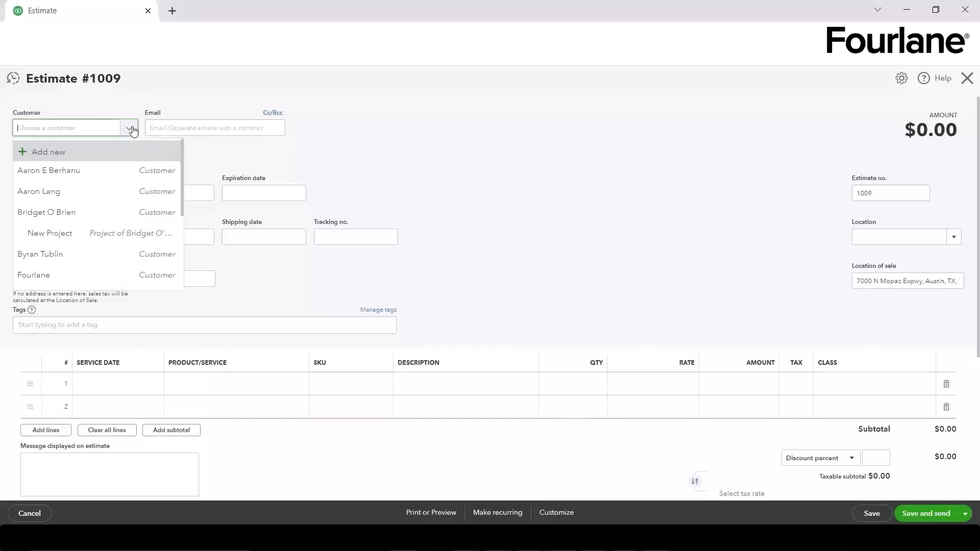
left_click(43, 153)
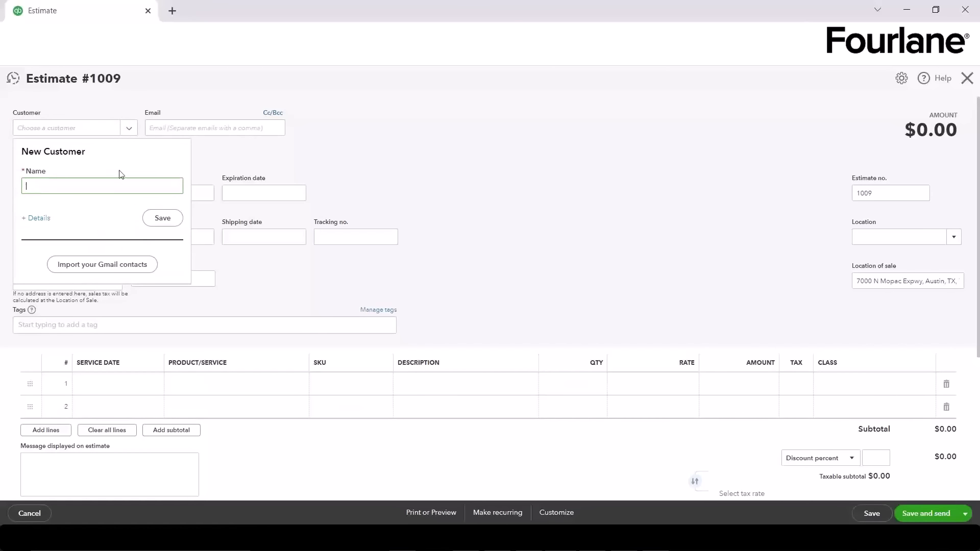
left_click(37, 224)
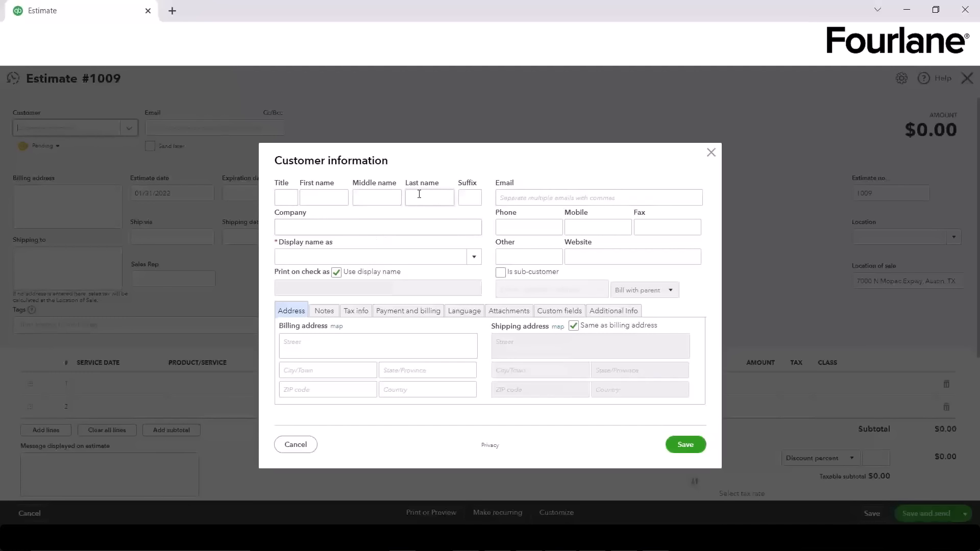
Step: Enter ABC Company as the company name so the display and check names match it
left_click(407, 224)
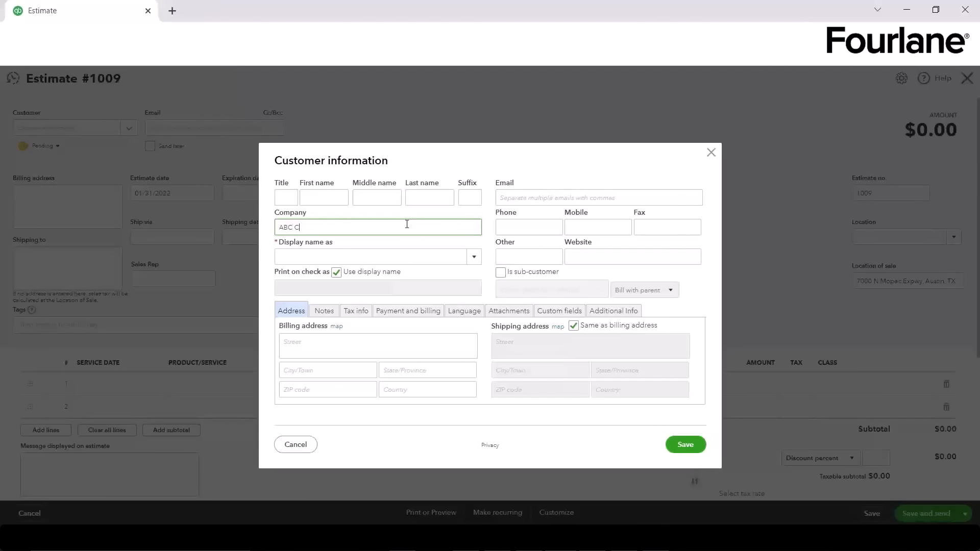
key("Tab")
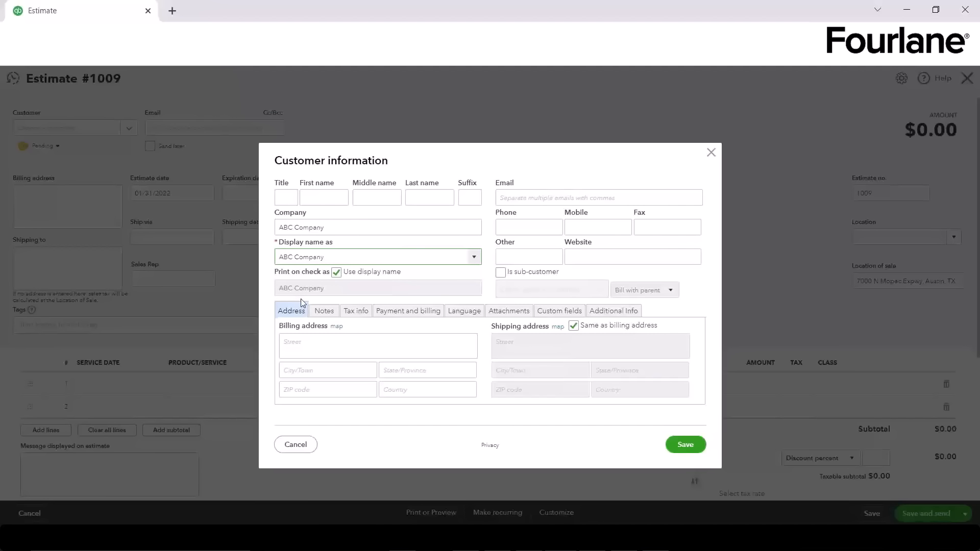
left_click_drag(281, 227, 327, 228)
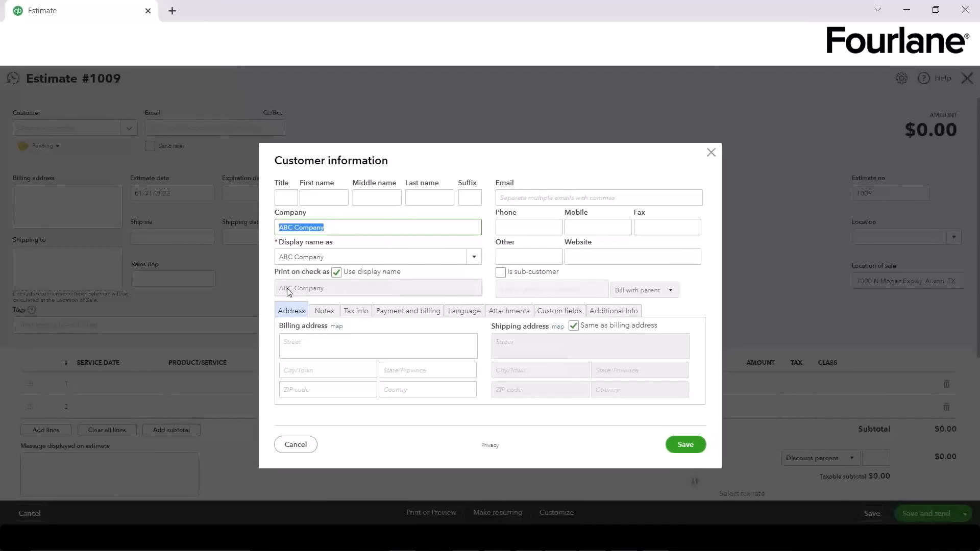
left_click(337, 273)
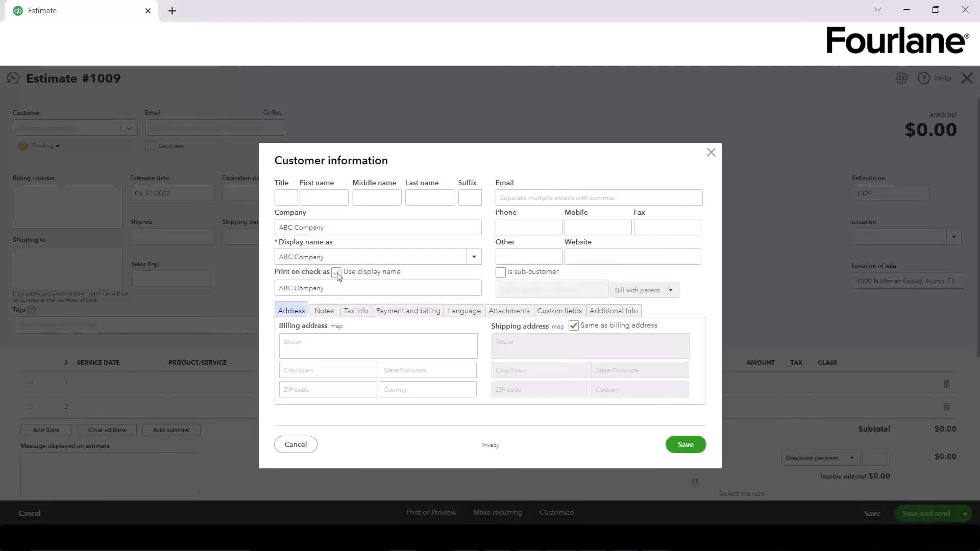
left_click(337, 273)
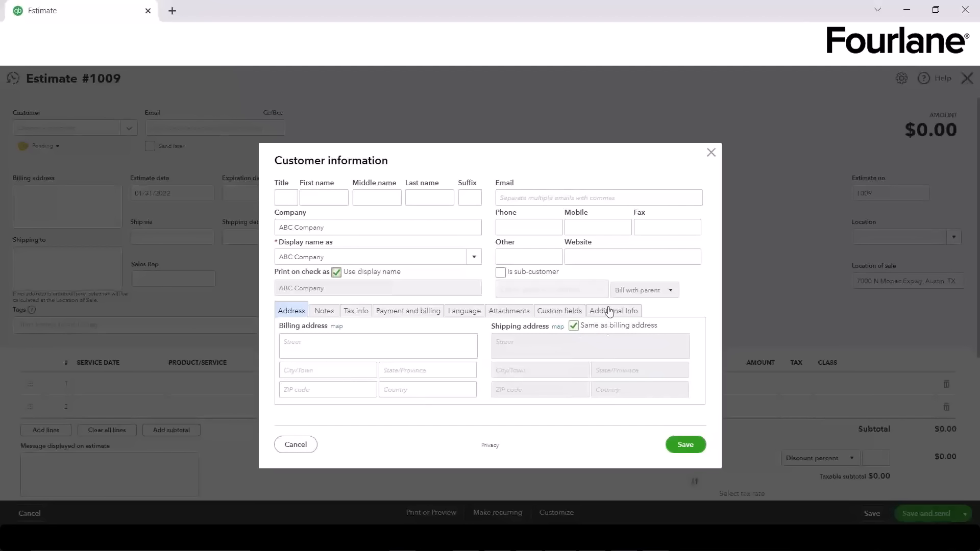
Step: Add a note that the current contact retires in June and name the new contact
left_click(324, 311)
left_click(335, 377)
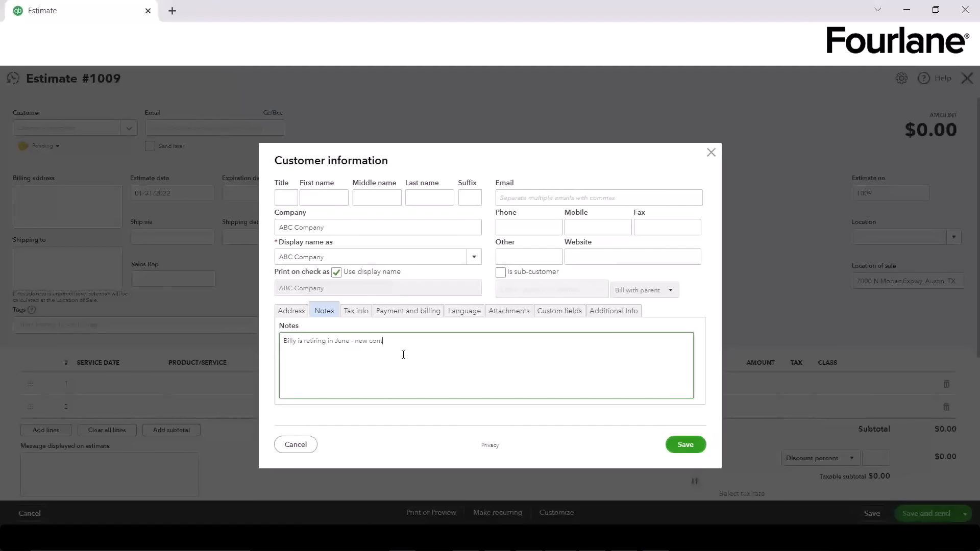
type("Sarah")
Step: Review the tax rate options and leave the customer taxable rather than tax exempt
left_click(356, 311)
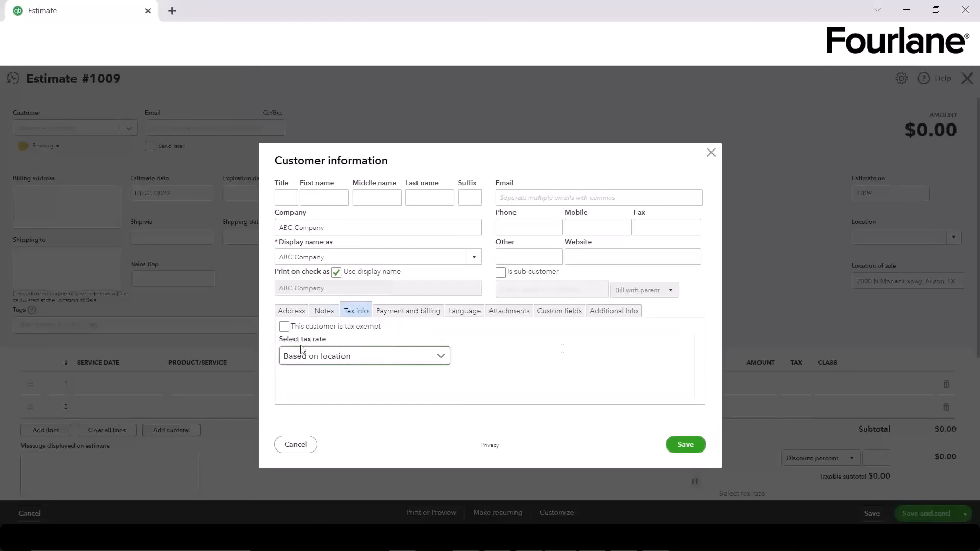
left_click(302, 363)
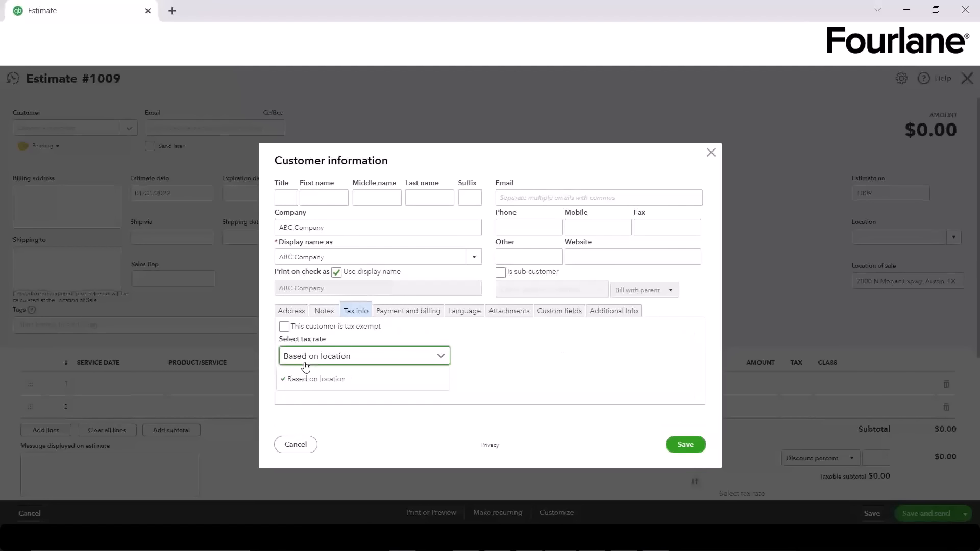
left_click(306, 331)
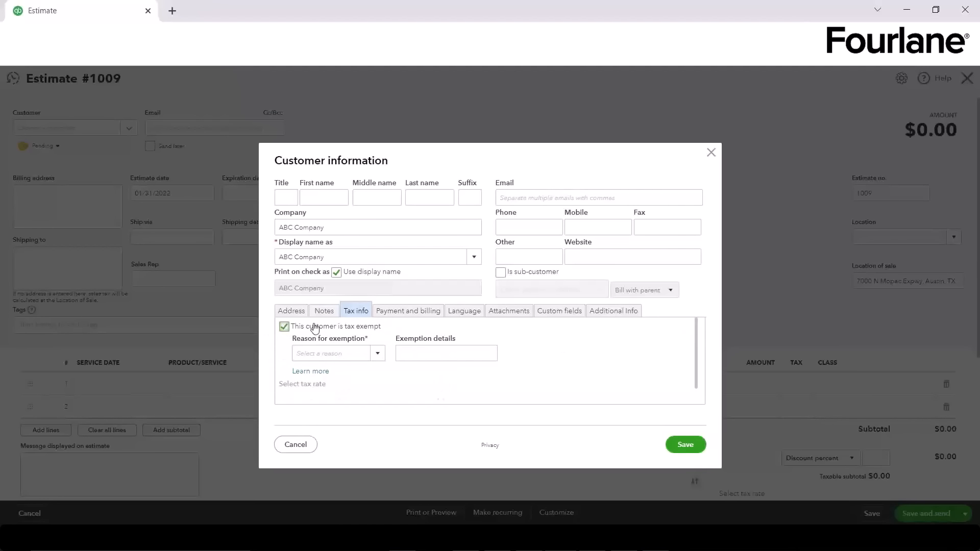
left_click(315, 328)
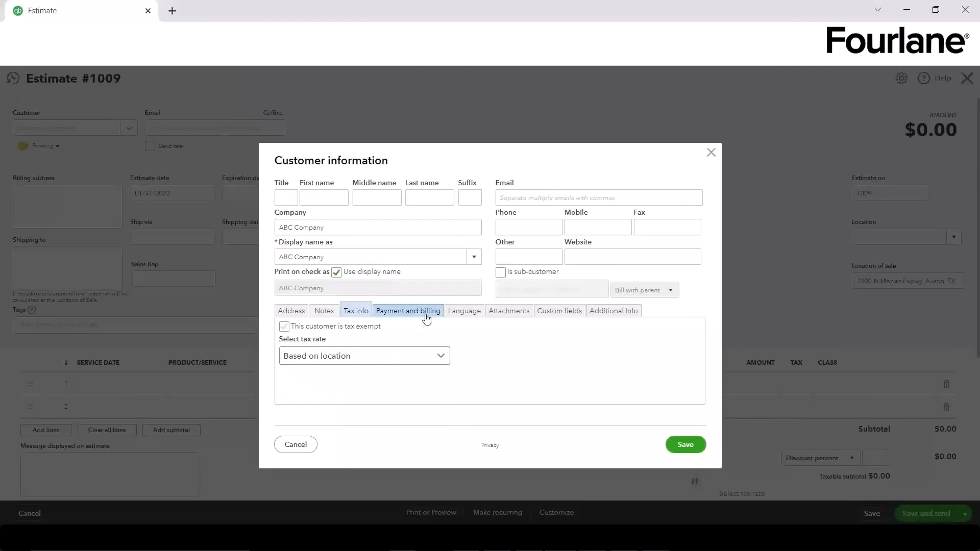
Step: Review payment methods, keep invoice delivery as None, and check the available invoice languages
left_click(408, 311)
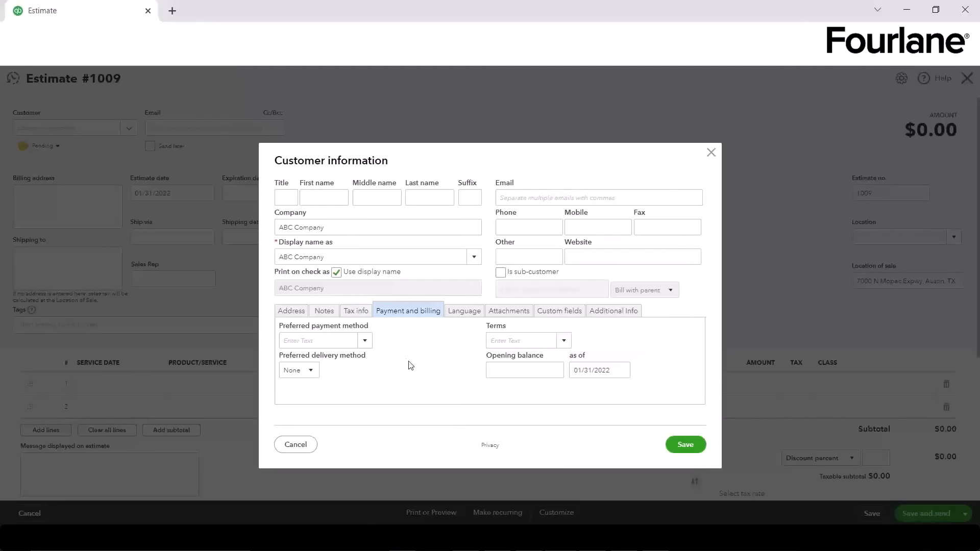
left_click(368, 346)
left_click(365, 342)
left_click(312, 371)
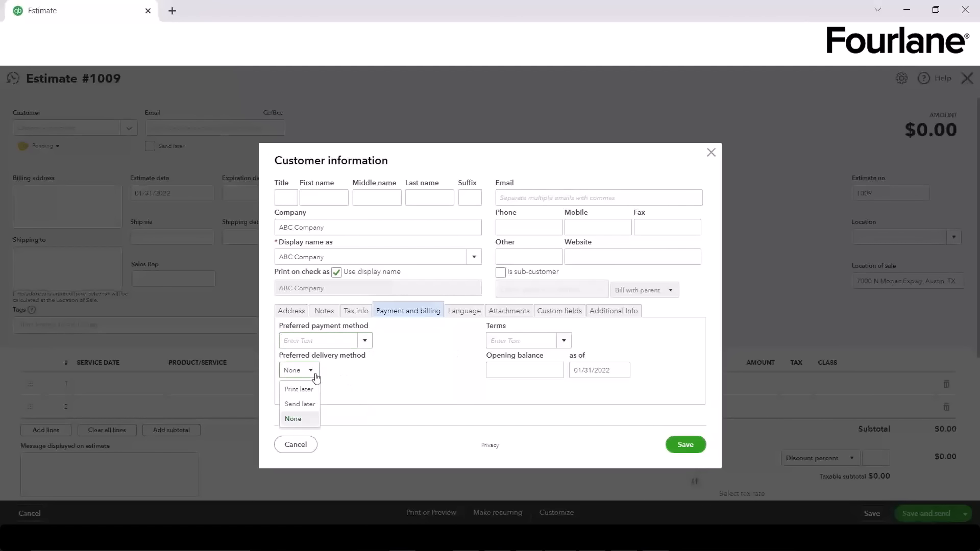
left_click(403, 387)
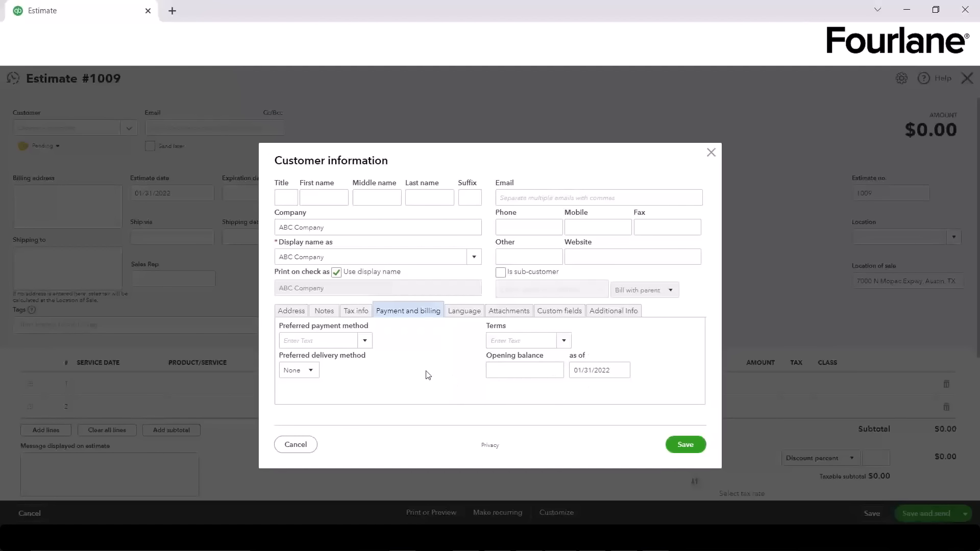
left_click(317, 342)
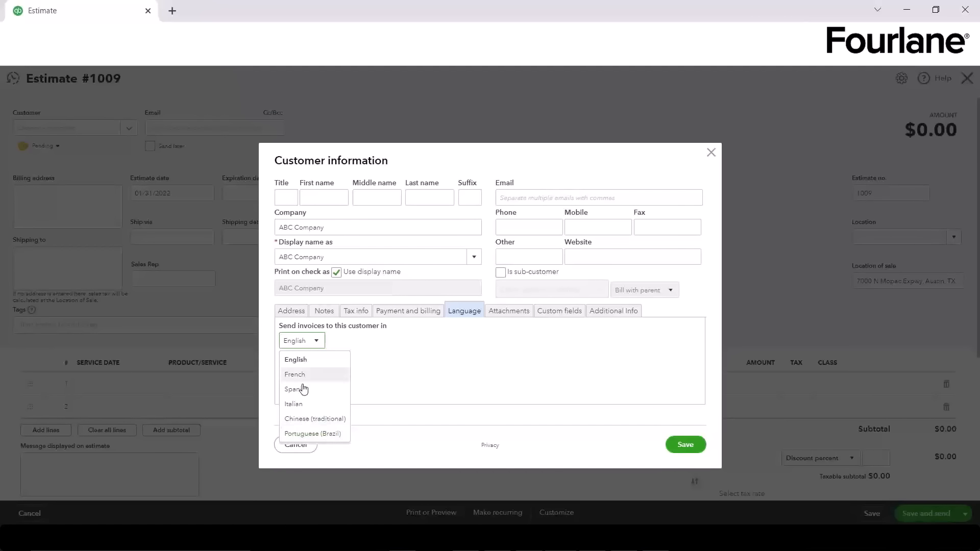
Step: Keep invoices in English and browse Attachments, Custom fields and Additional Info, leaving Customer Type unset
left_click(491, 364)
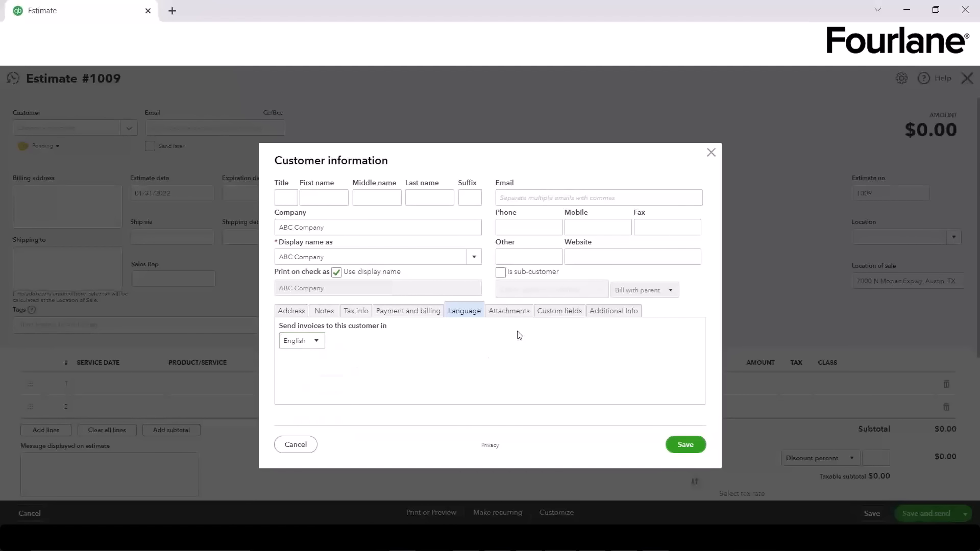
left_click(508, 311)
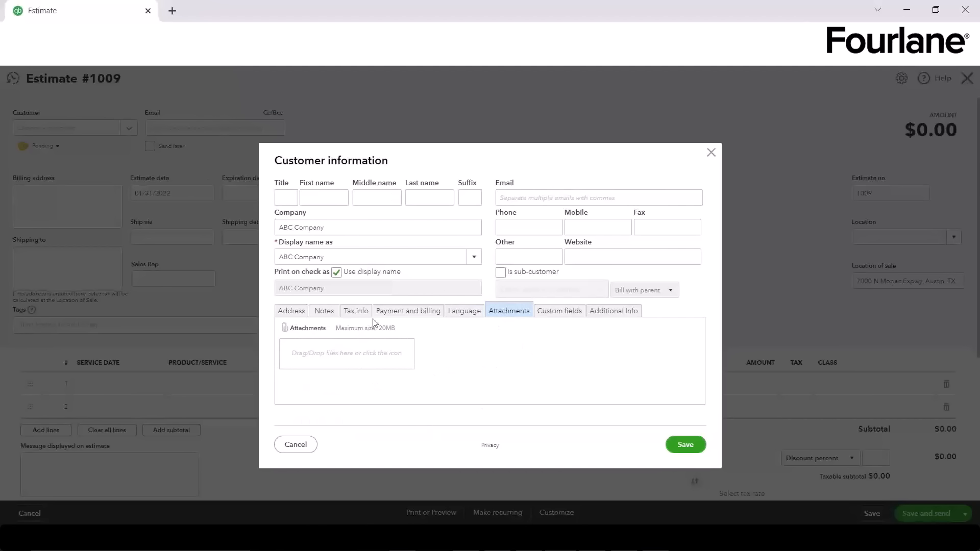
left_click(357, 311)
left_click(568, 313)
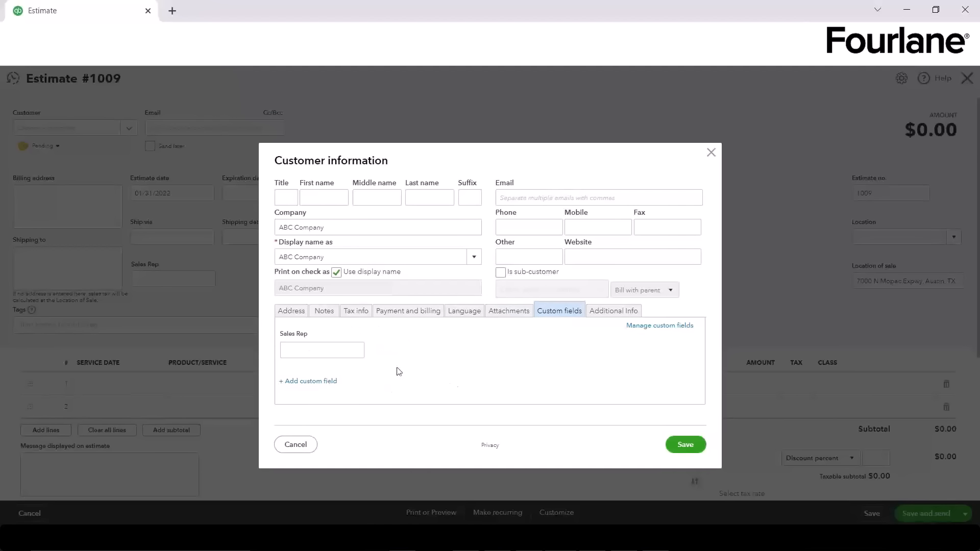
left_click(623, 314)
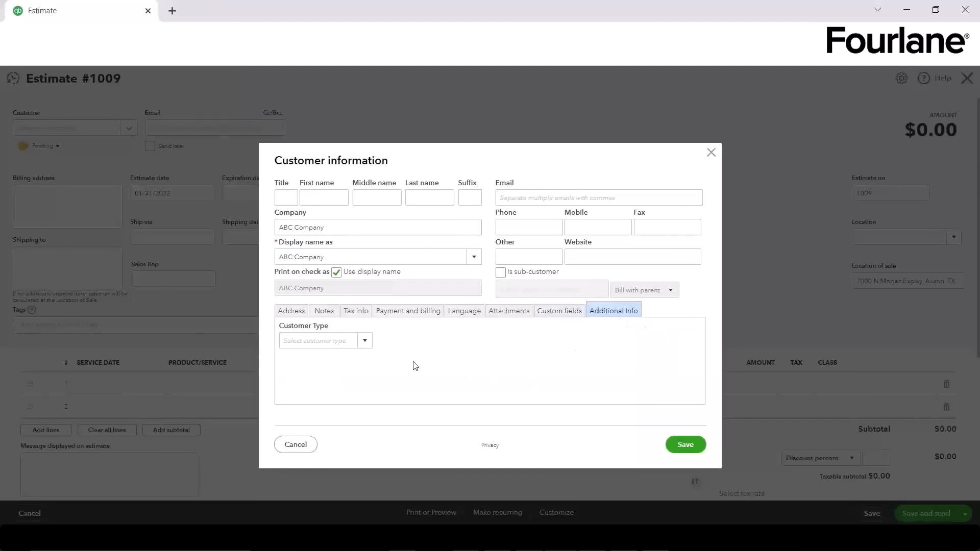
left_click(365, 342)
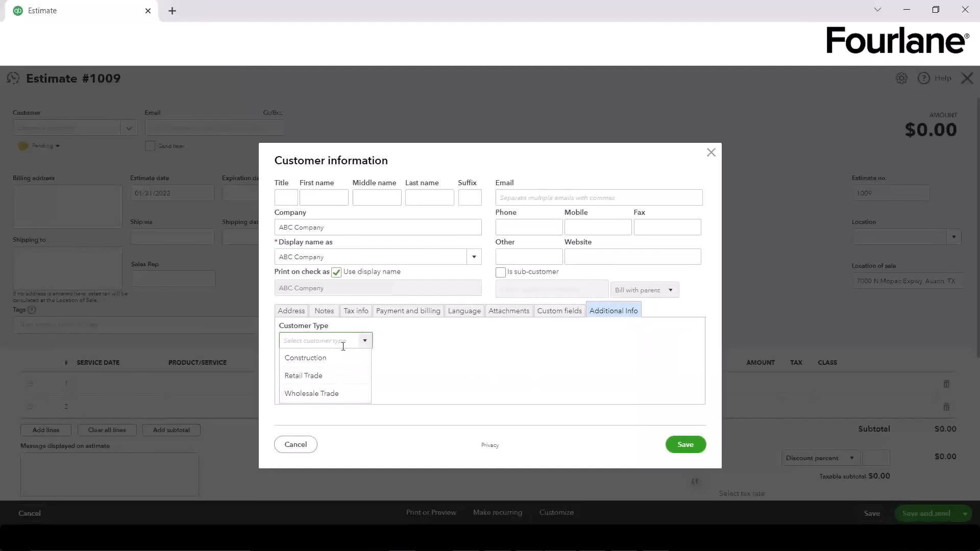
left_click(418, 367)
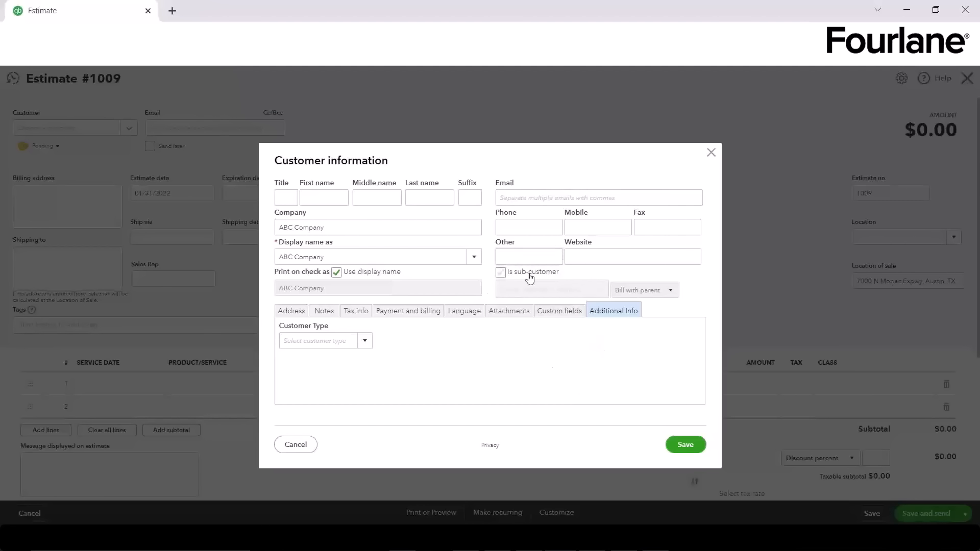
Step: Try the sub-customer option, reviewing parent customers and billing choices without selecting any
left_click(500, 272)
left_click(599, 291)
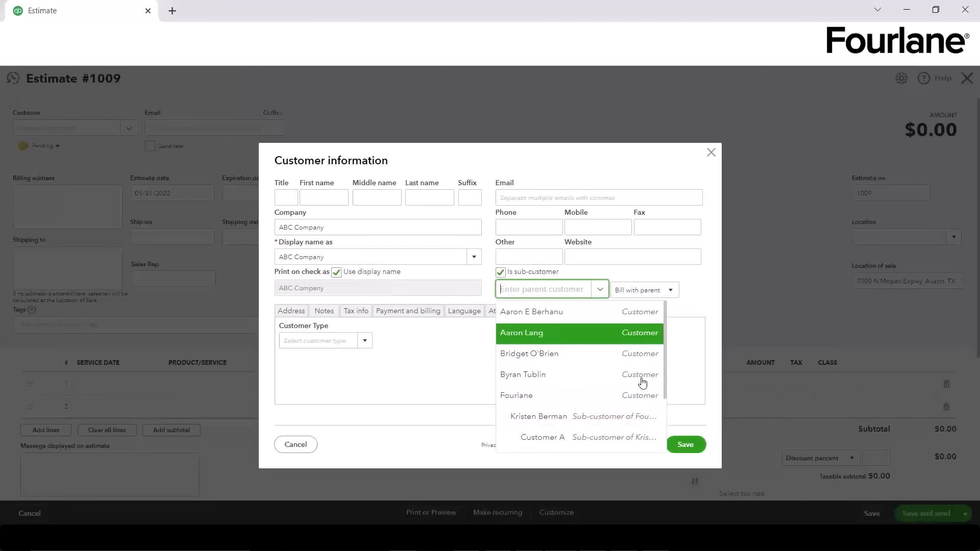
left_click(465, 351)
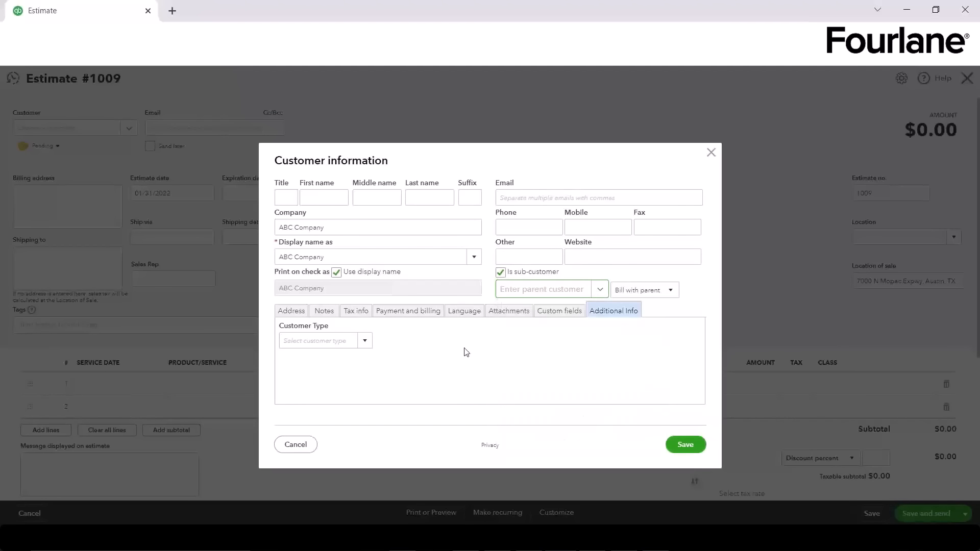
left_click(660, 291)
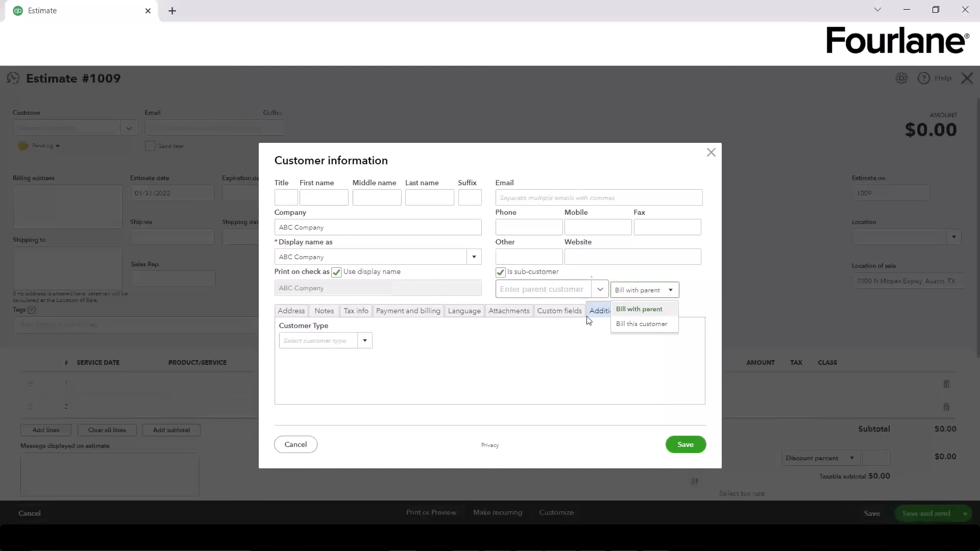
left_click(597, 291)
left_click(596, 291)
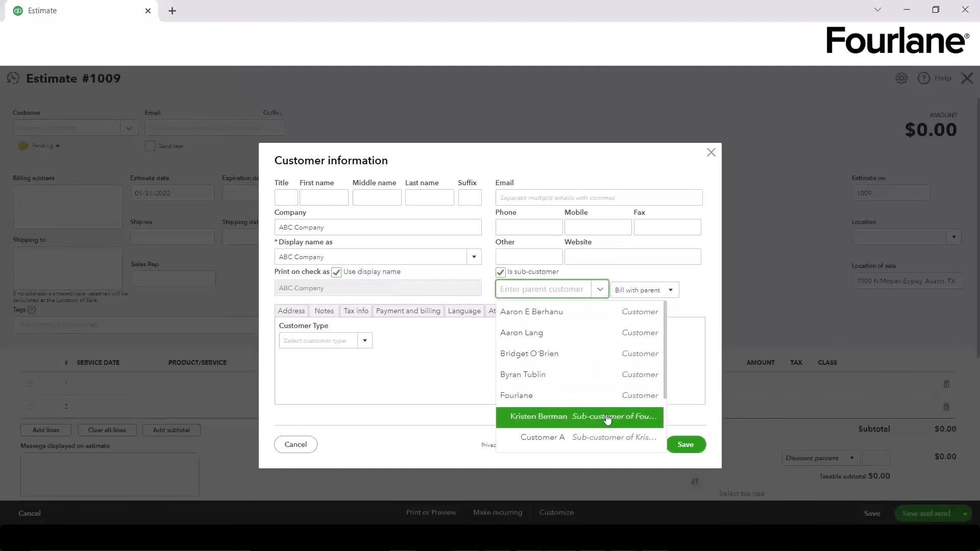
left_click(444, 386)
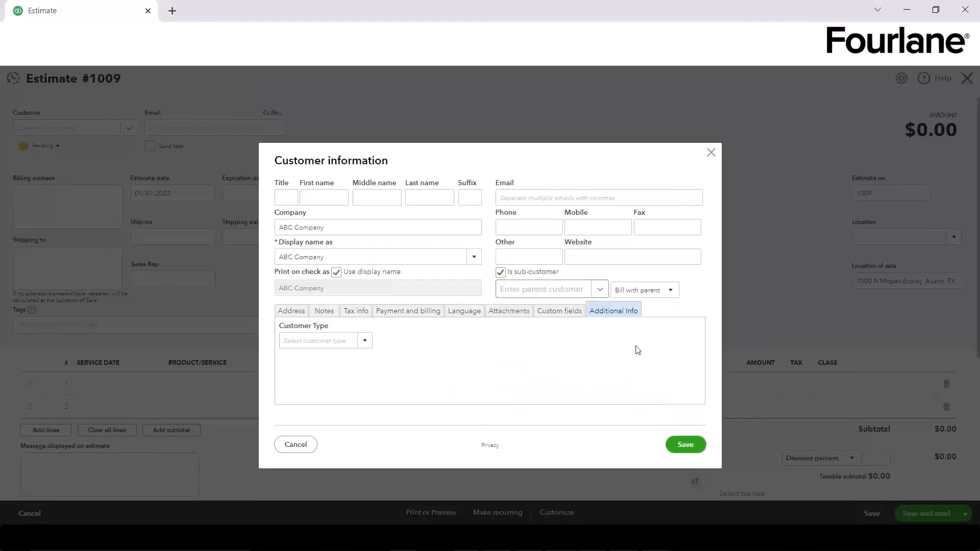
Step: Check the parent customer list once more, then cancel creating ABC Company
left_click(600, 290)
scroll(642, 356, "down", 1)
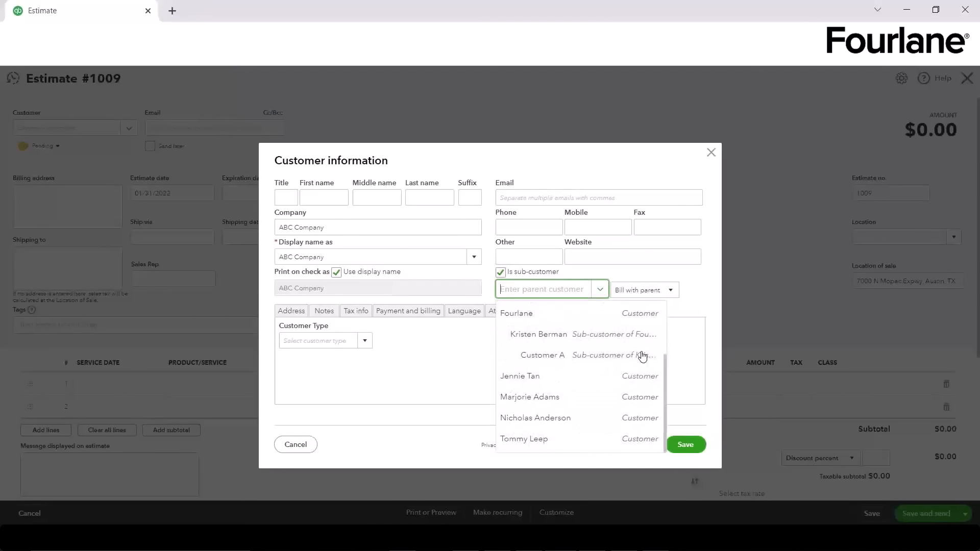
left_click(414, 390)
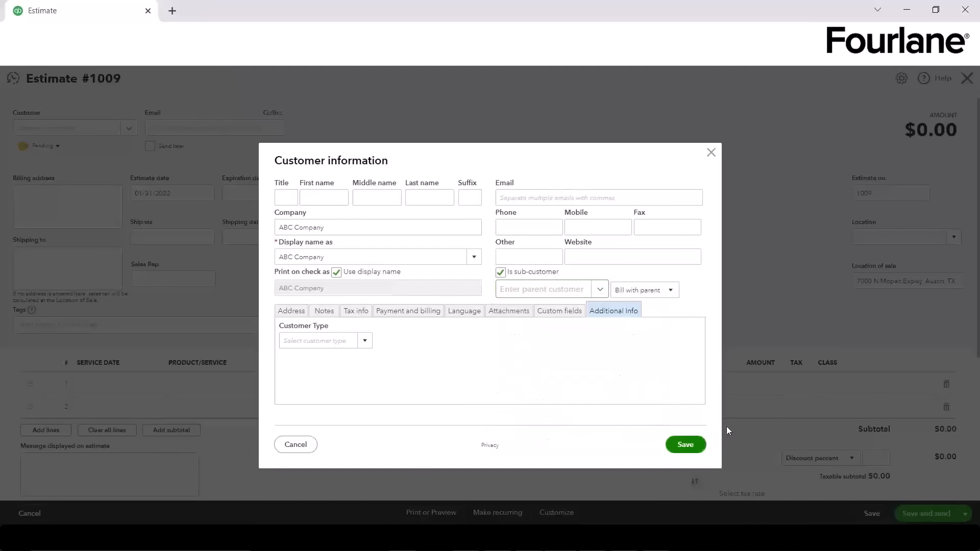
left_click(303, 451)
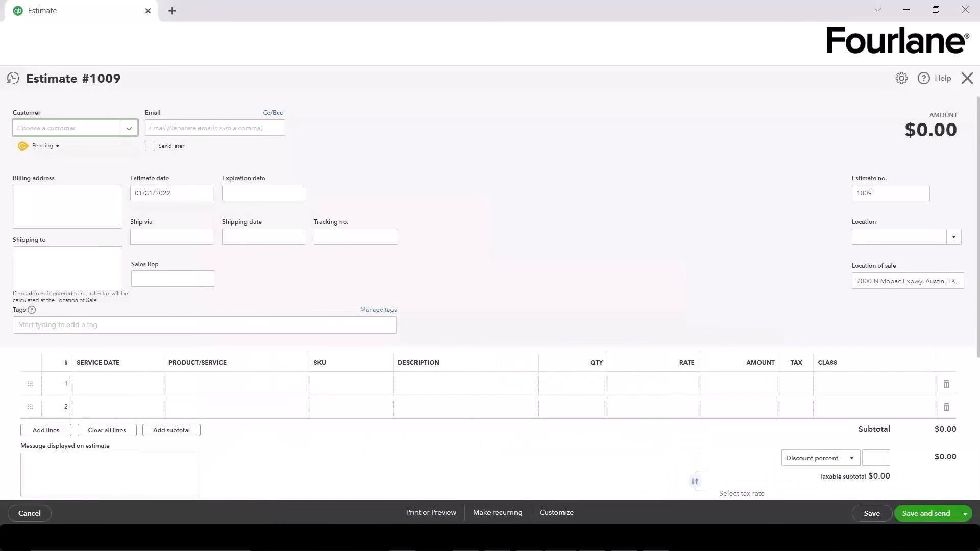
Step: Open QuickBooks in a second browser tab and go to the Projects page
left_click(172, 10)
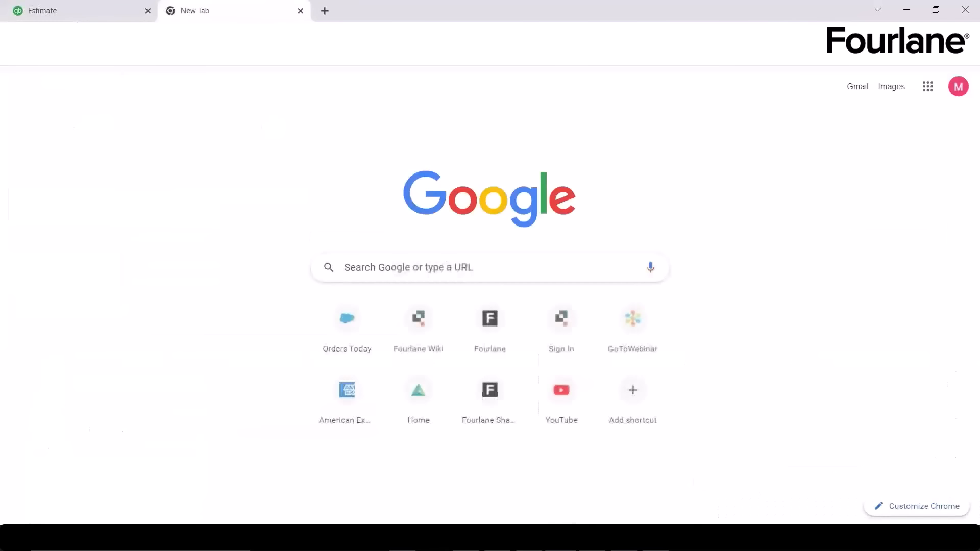
type("https://app.qbo.intuit.com/app/estimate")
key("Return")
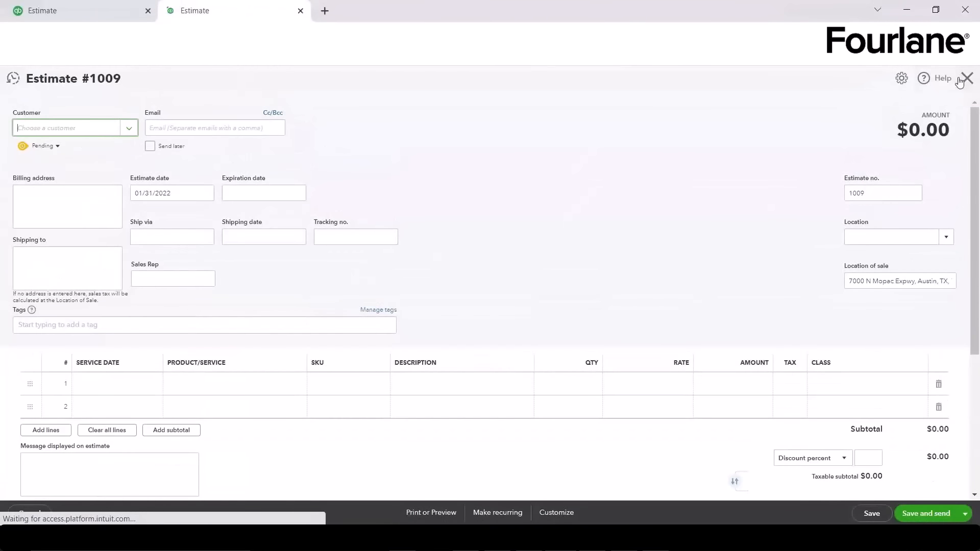
left_click(967, 78)
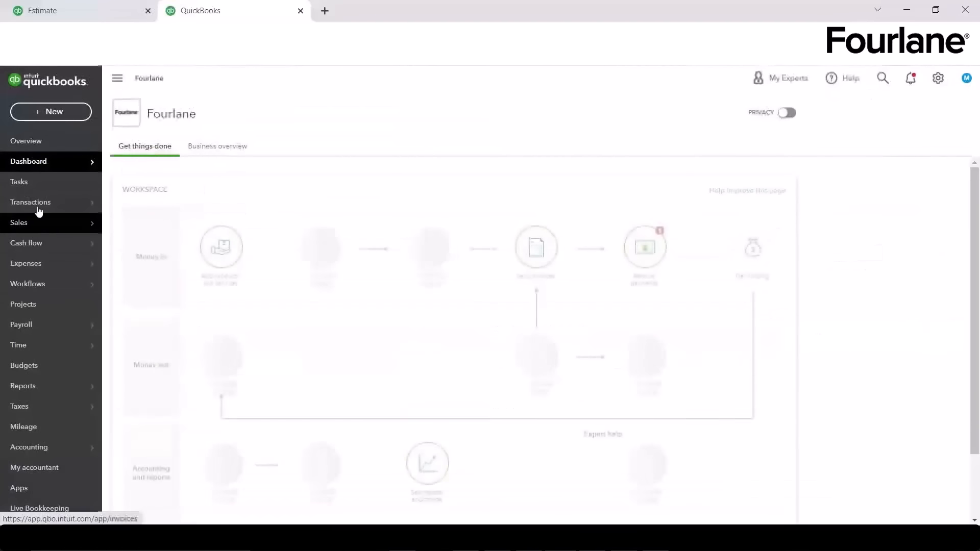
left_click(40, 313)
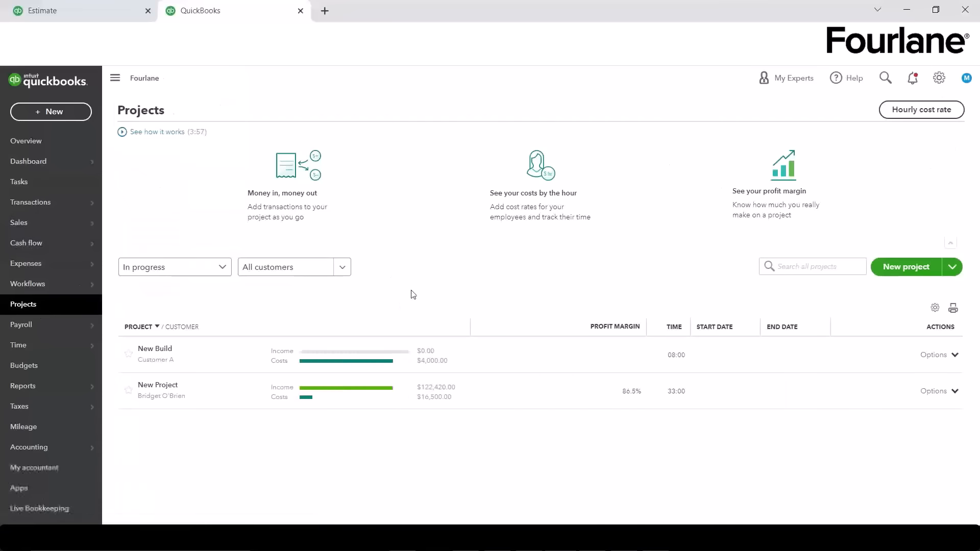
Step: Create and save the Kitchen Remodel project for an existing customer
left_click(911, 268)
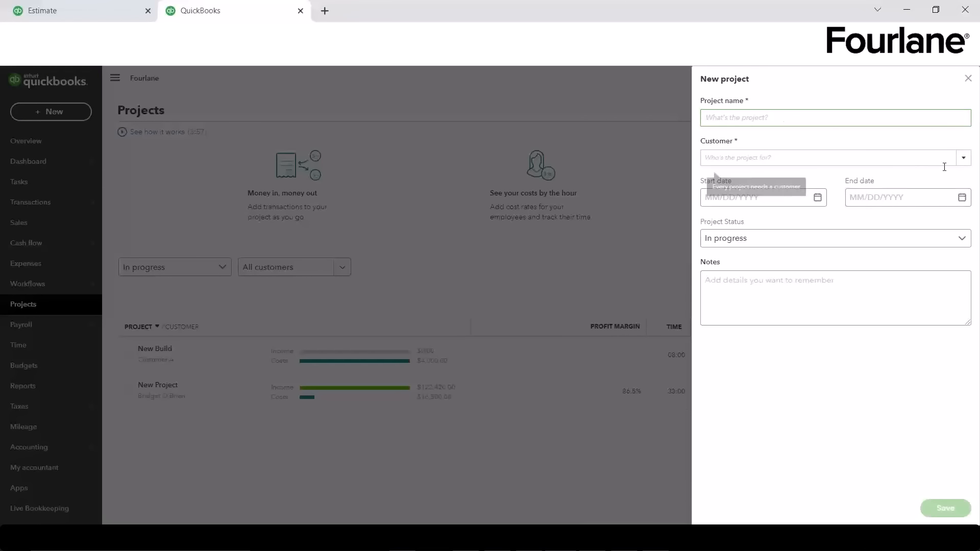
left_click(805, 123)
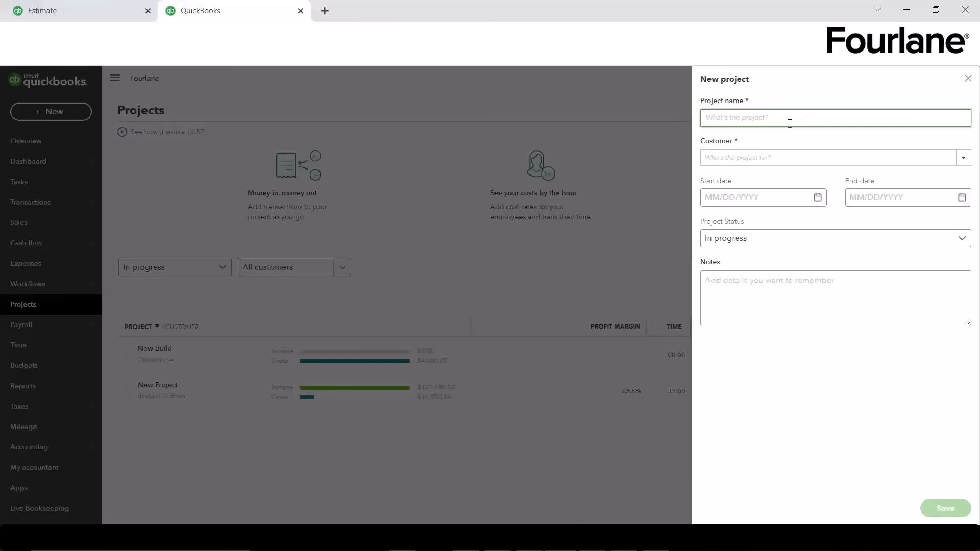
type("Kitchen Remodel")
left_click(963, 157)
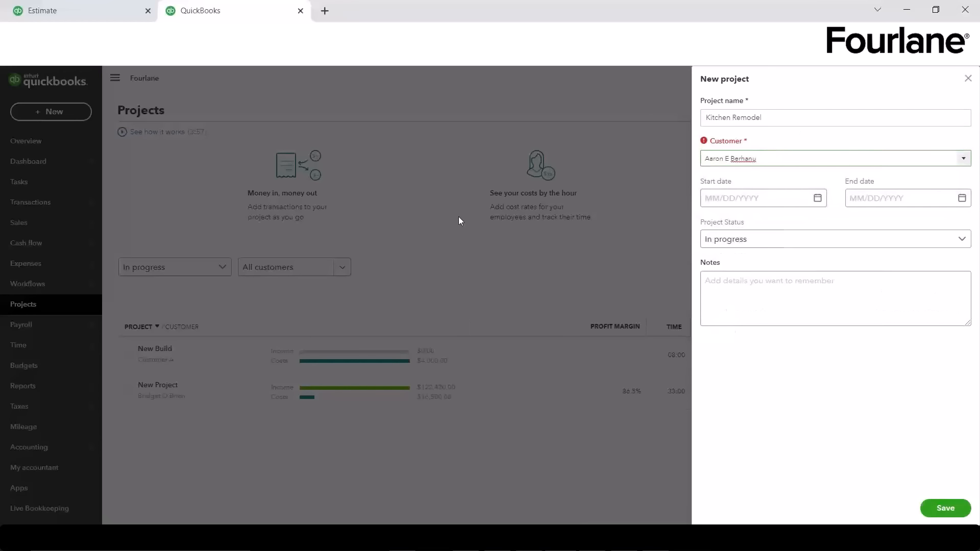
left_click(862, 181)
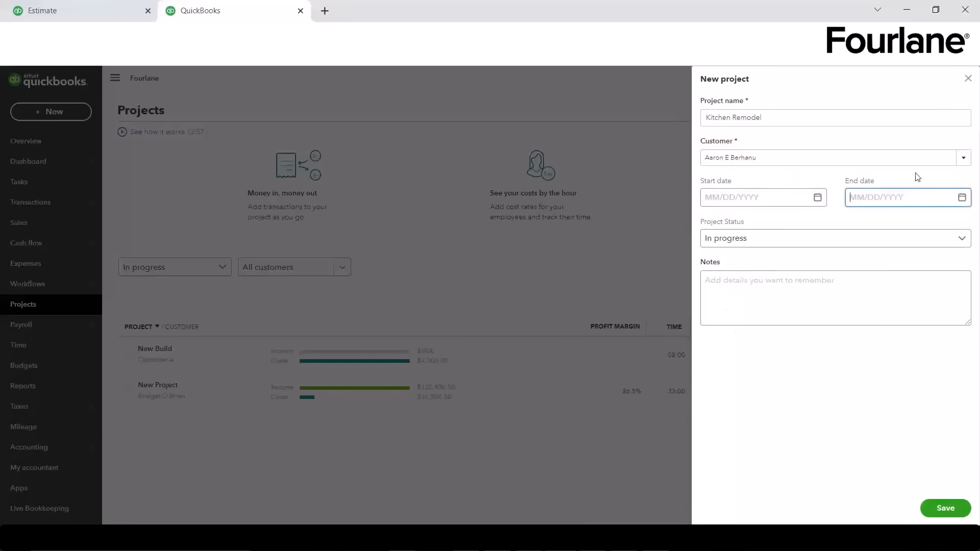
left_click(944, 508)
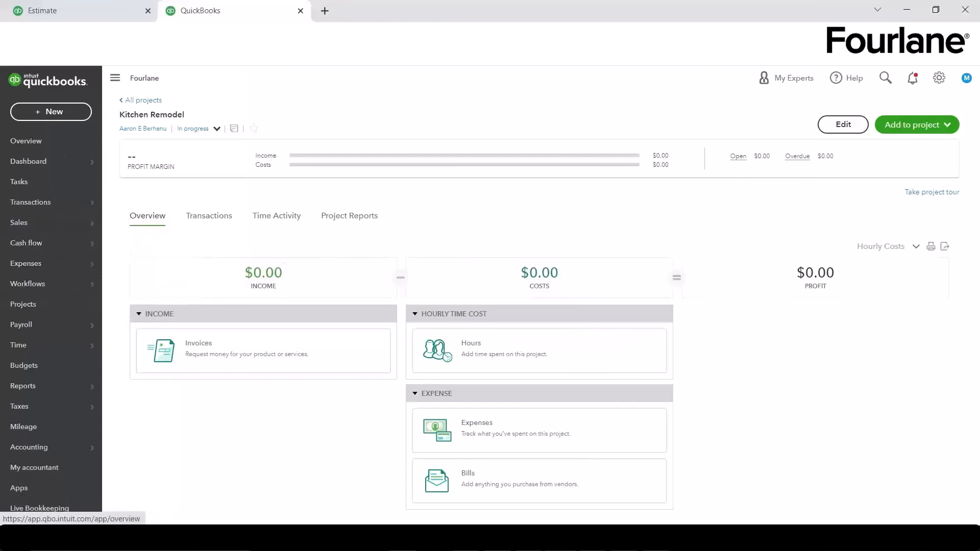
left_click(72, 16)
Step: Confirm Kitchen Remodel appears in the estimate's customer list, then close the second QuickBooks tab
left_click(128, 128)
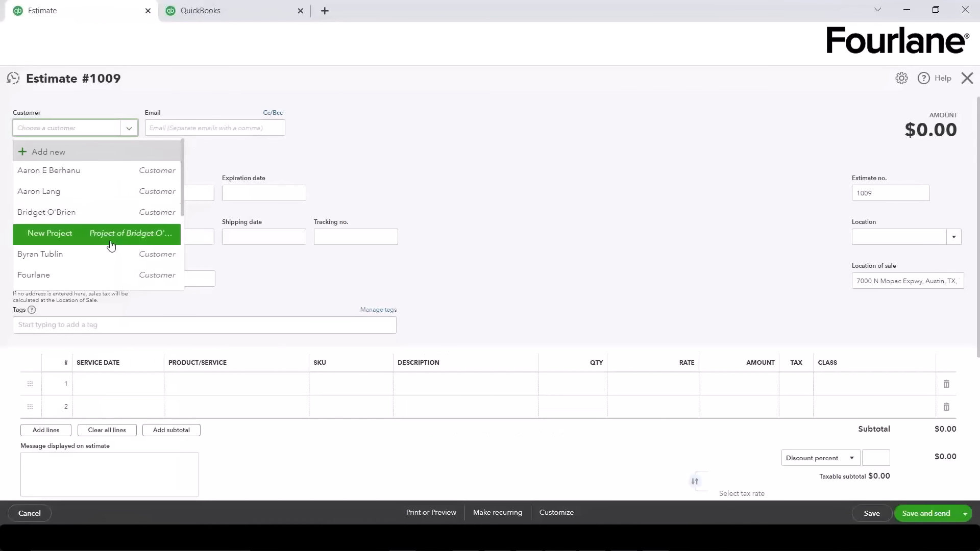
left_click(547, 234)
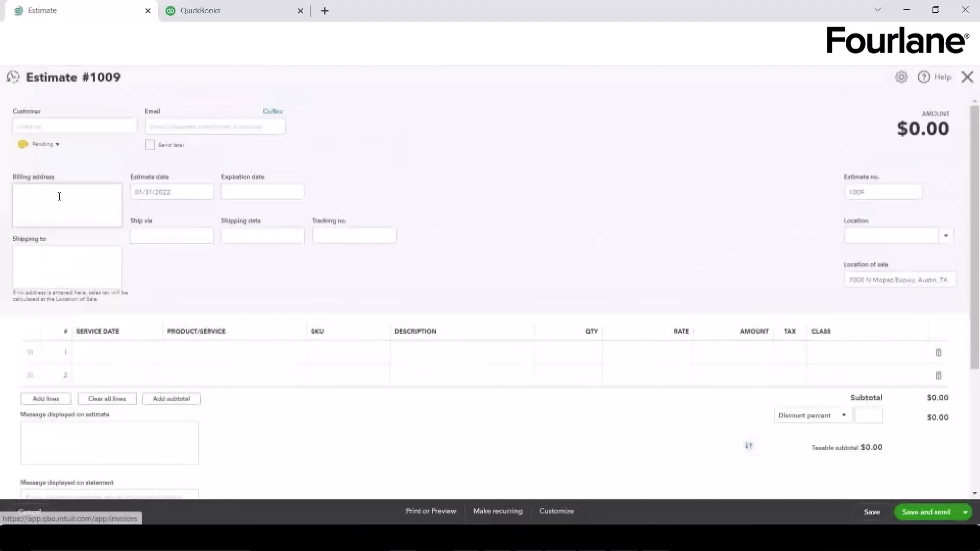
left_click(131, 132)
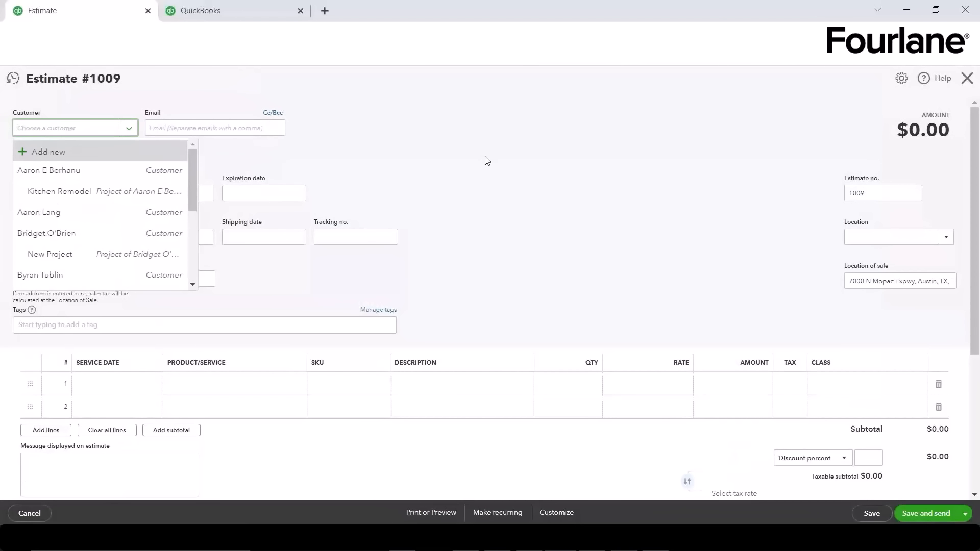
left_click(301, 11)
left_click(300, 11)
Step: Pick an existing customer for Estimate #1009 and cancel the Cc/Bcc email fields
left_click(415, 192)
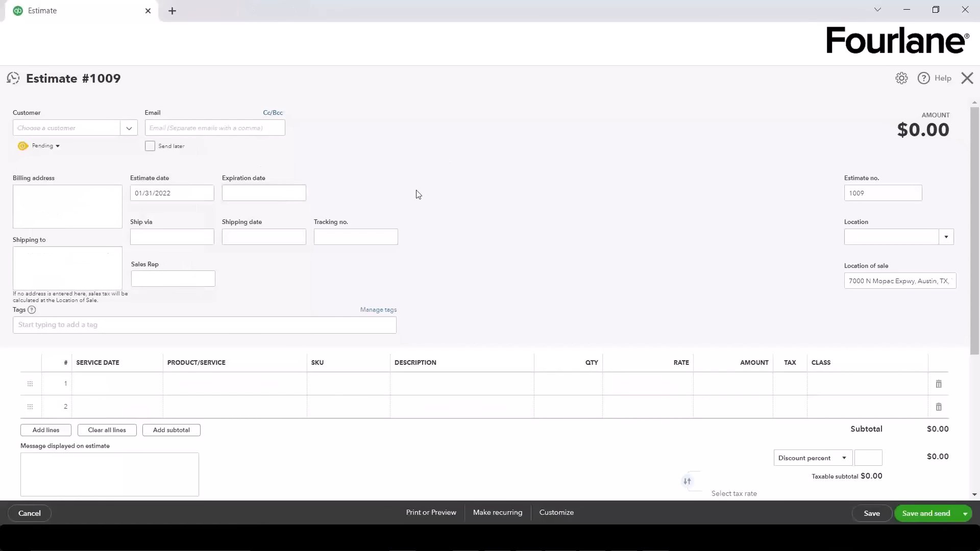
left_click(118, 133)
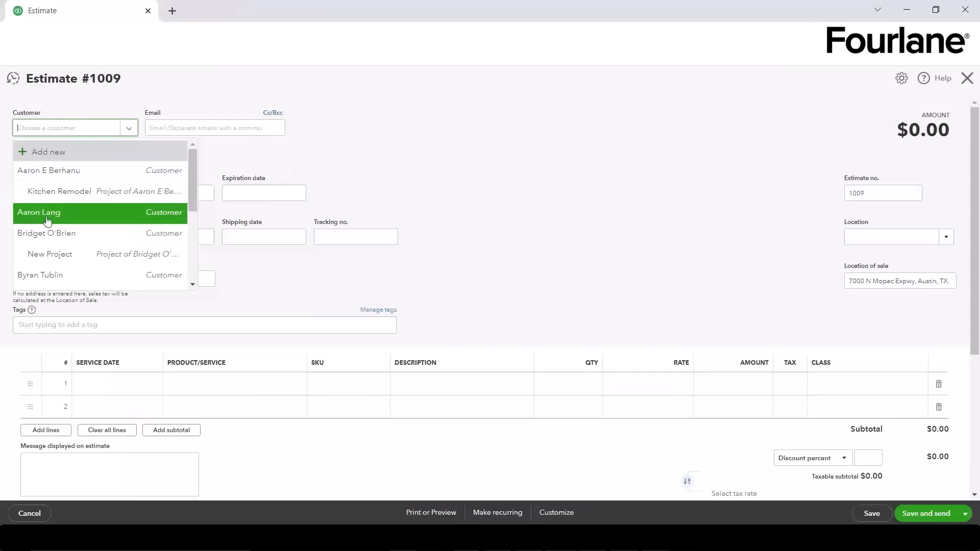
left_click(66, 211)
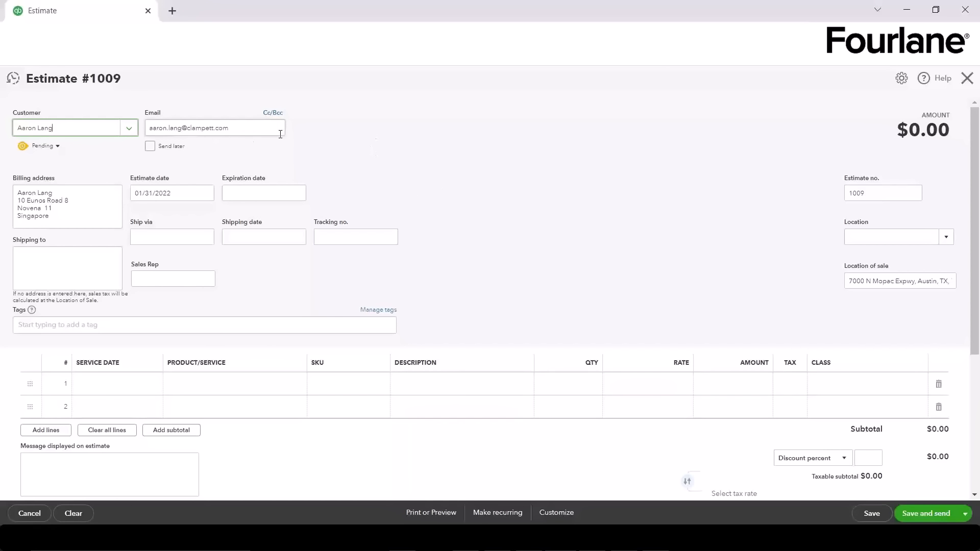
left_click(273, 112)
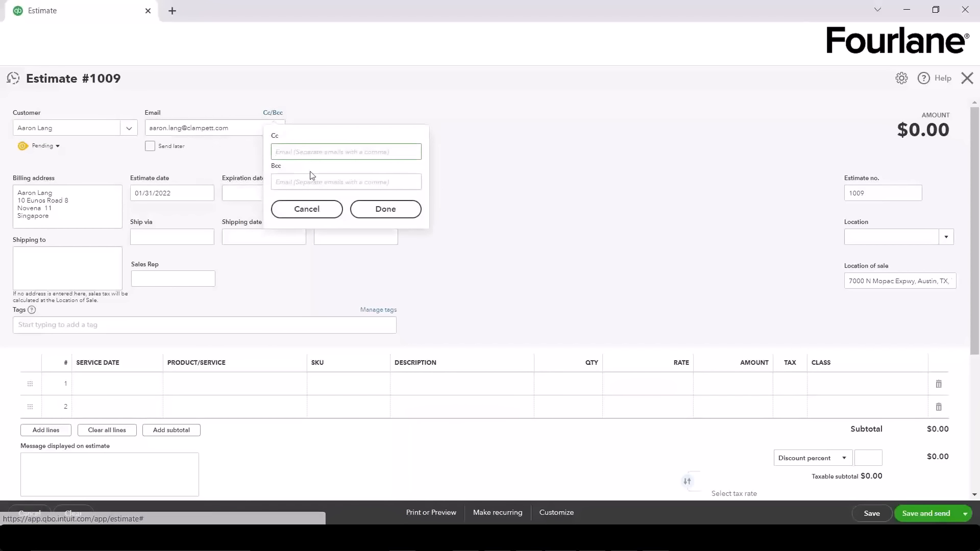
left_click(587, 174)
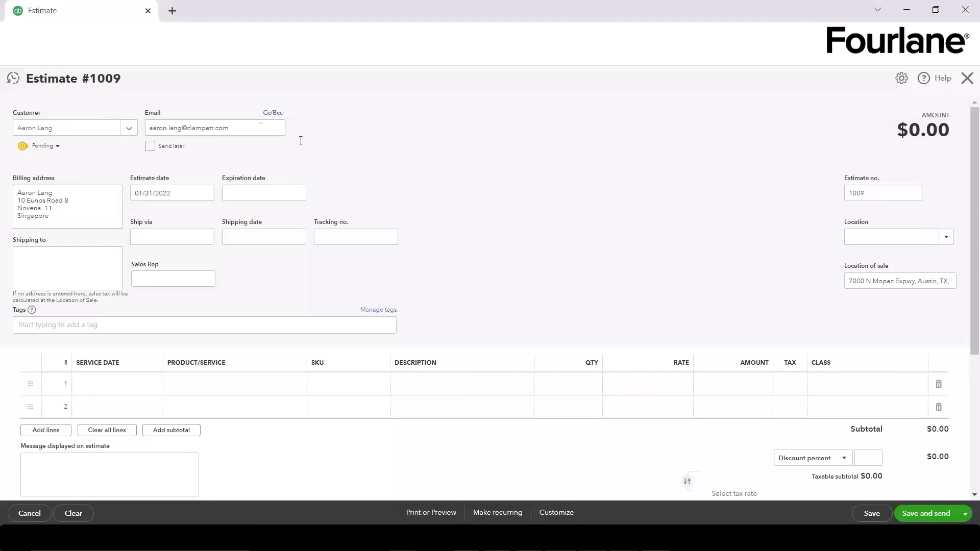
left_click(273, 114)
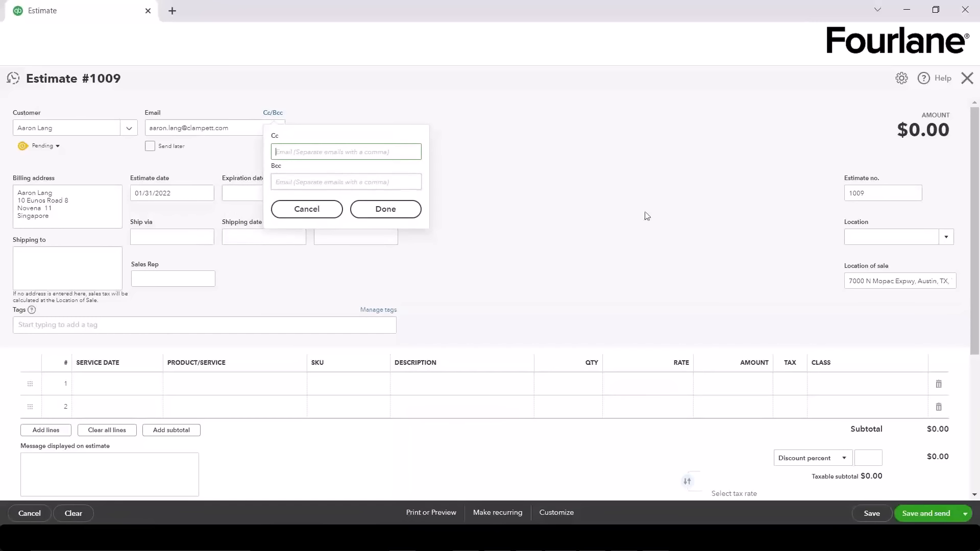
left_click(306, 209)
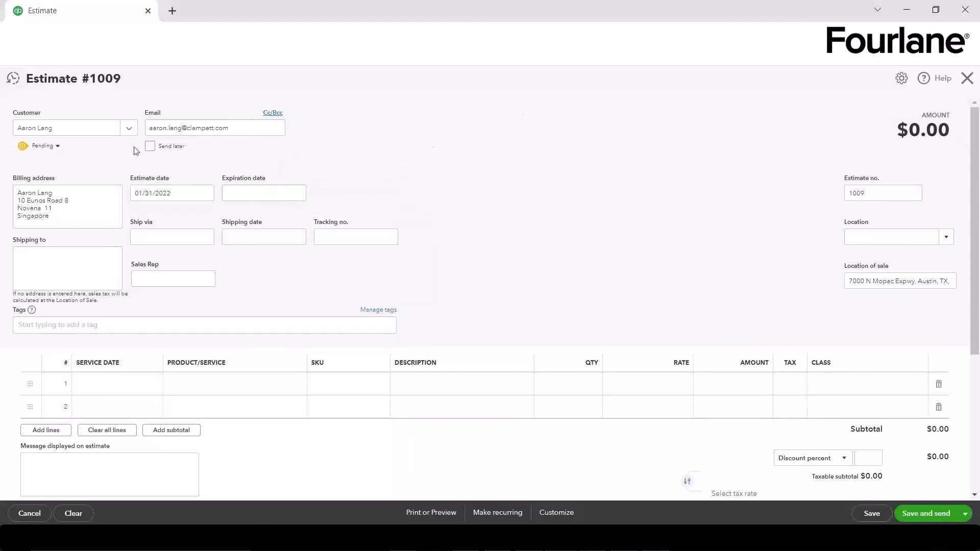
Step: Check the estimate status options and leave the status as Pending
left_click(56, 148)
left_click(117, 152)
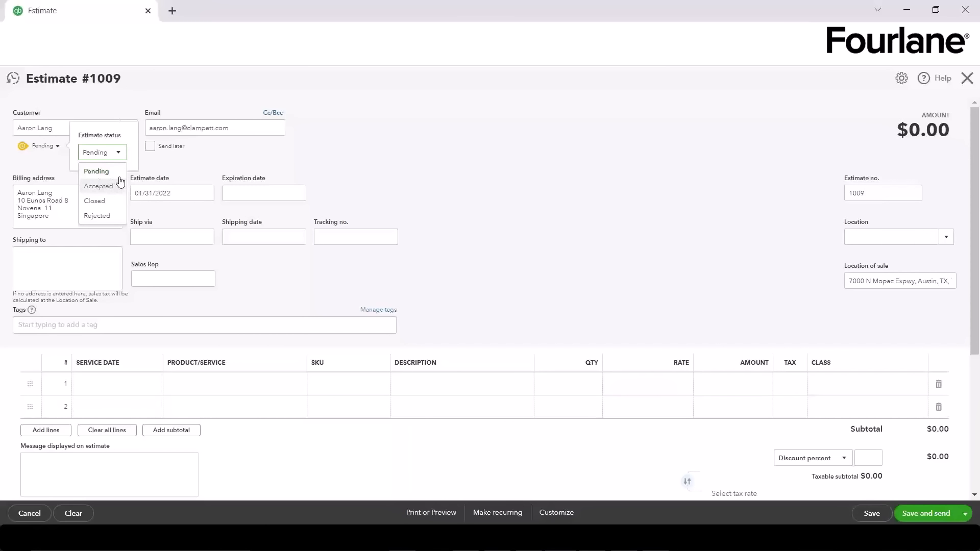
left_click(516, 160)
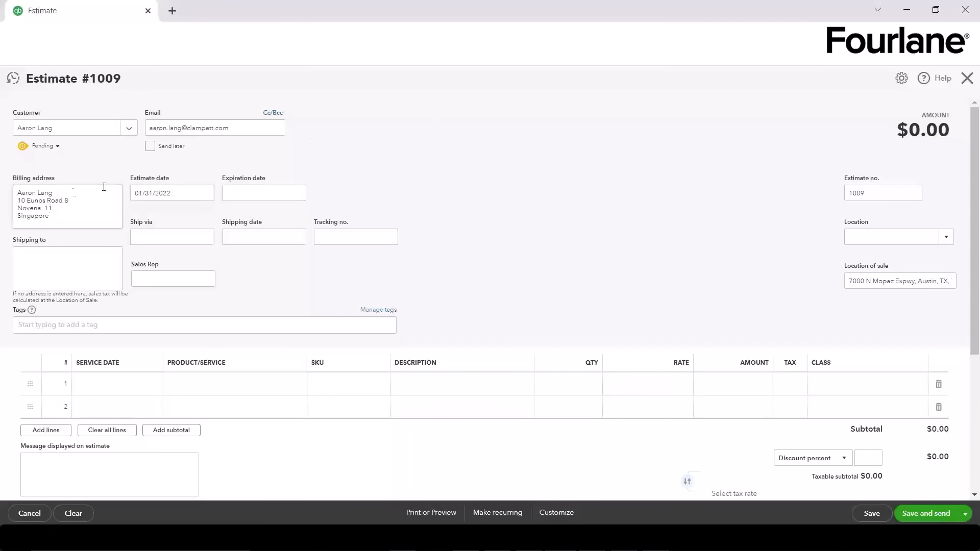
left_click(169, 194)
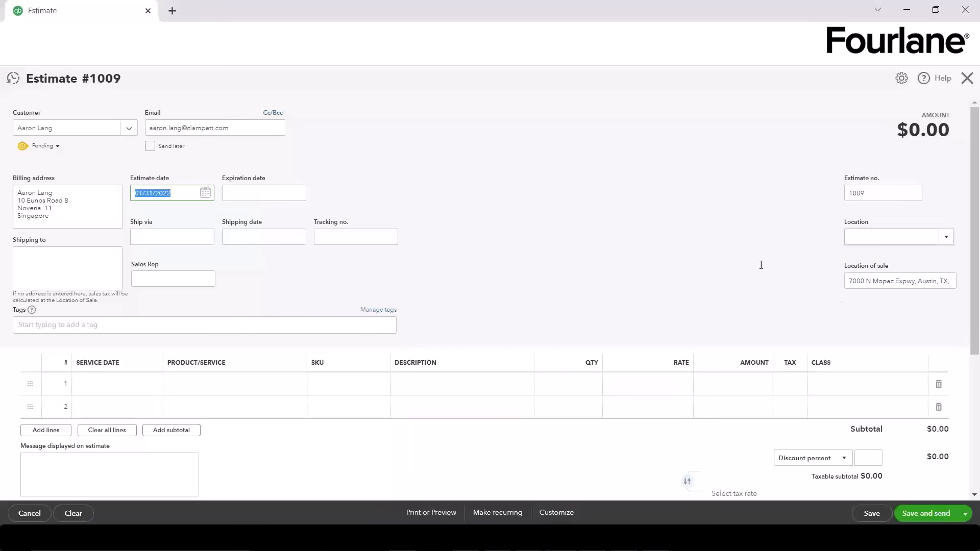
left_click(946, 237)
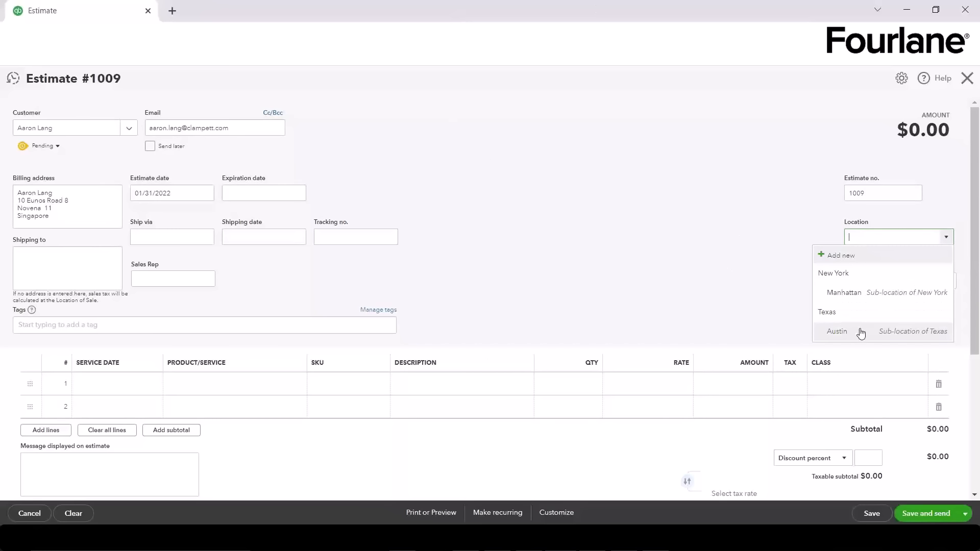
left_click(665, 300)
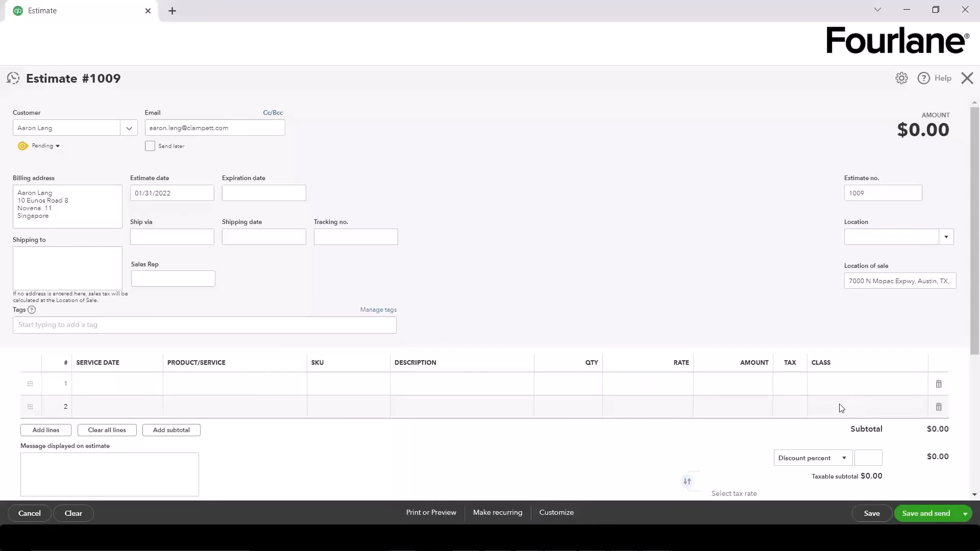
left_click(59, 327)
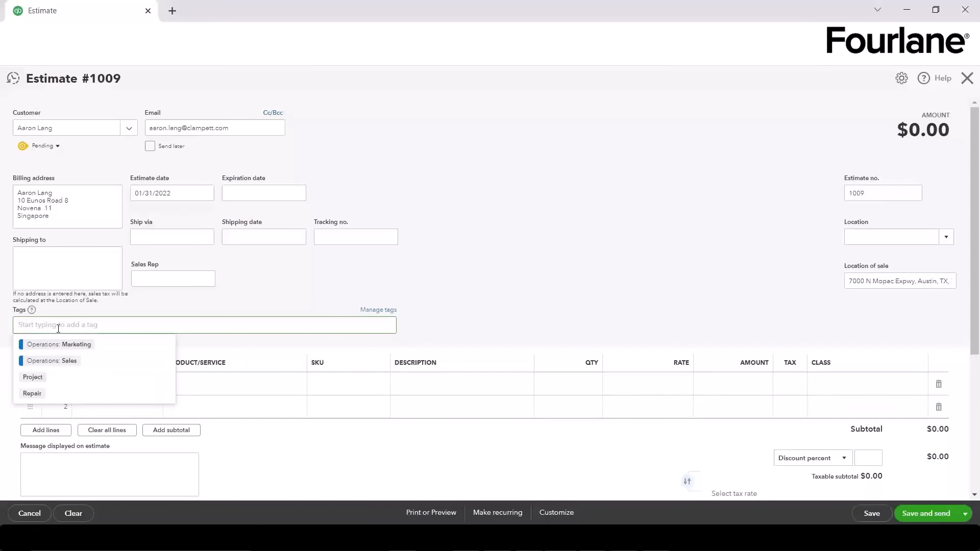
Step: Dismiss the tag suggestions on Estimate #1009 without adding any tags
left_click(161, 306)
left_click(167, 278)
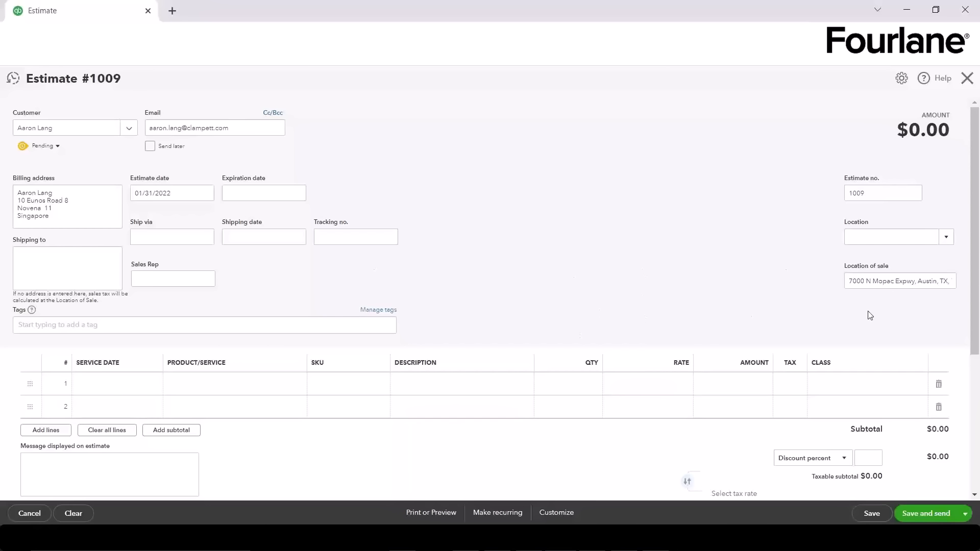
left_click(87, 331)
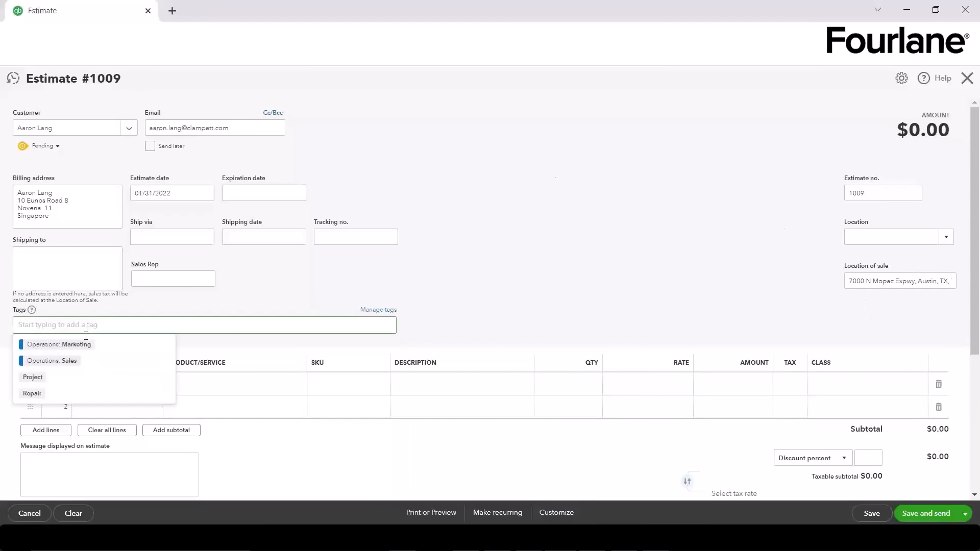
left_click(283, 304)
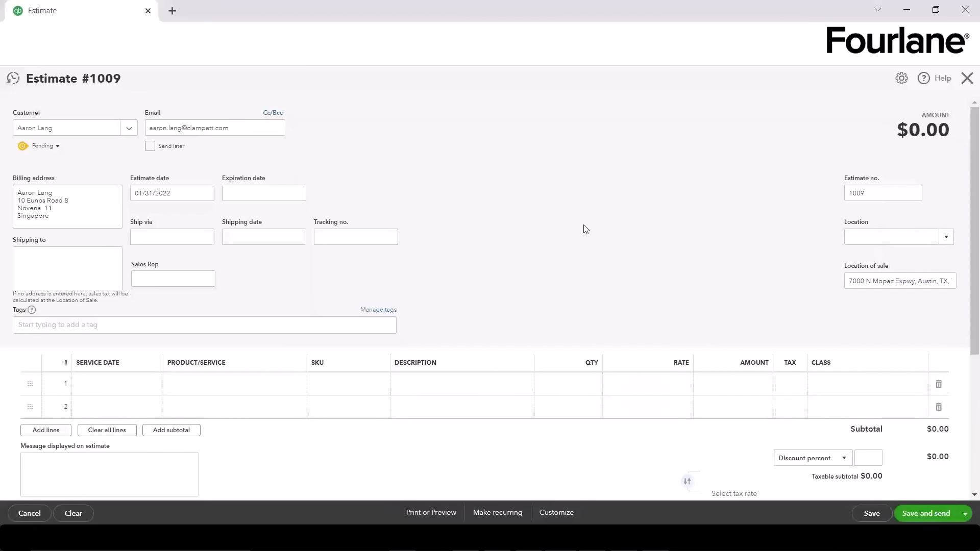
Step: From line 1's Product/Service list, add a new item of type Service
left_click(90, 391)
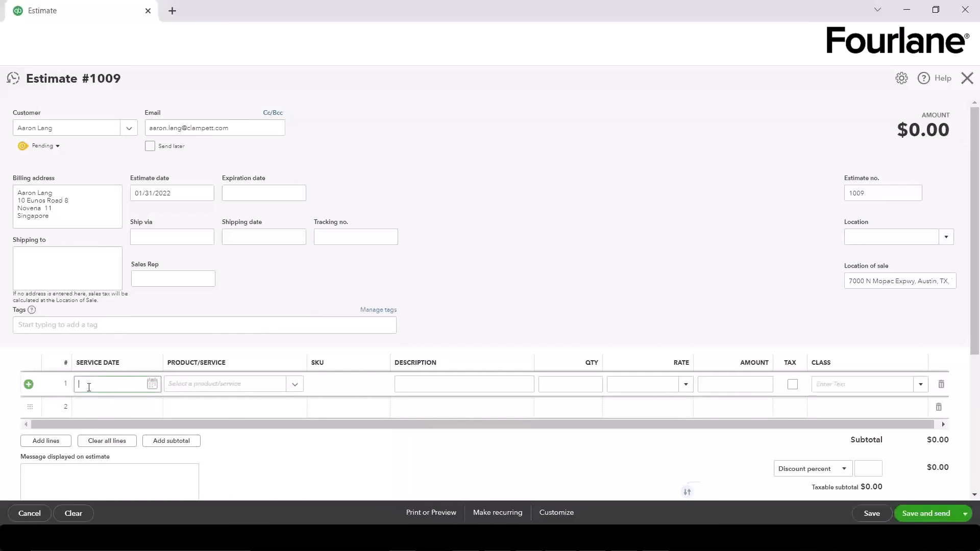
left_click(295, 386)
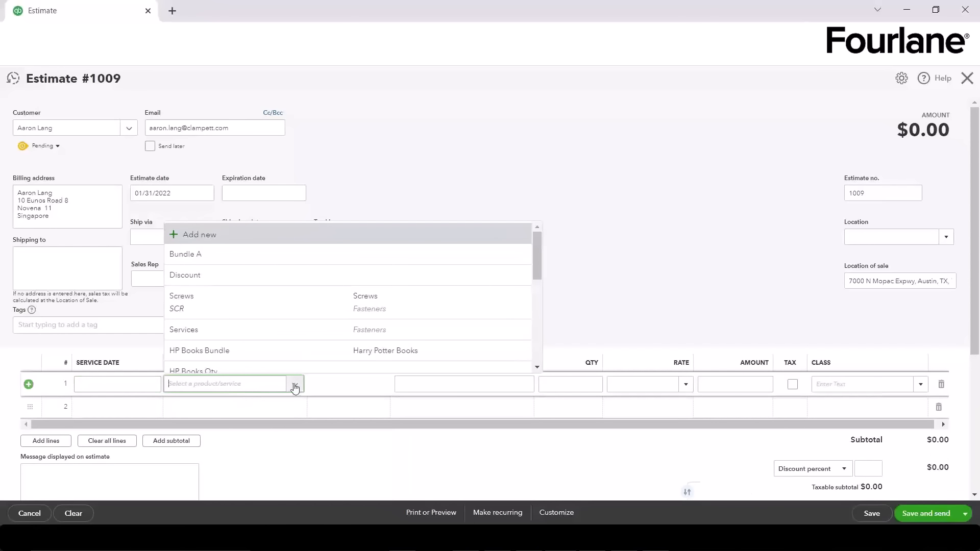
scroll(295, 388, "down", 1)
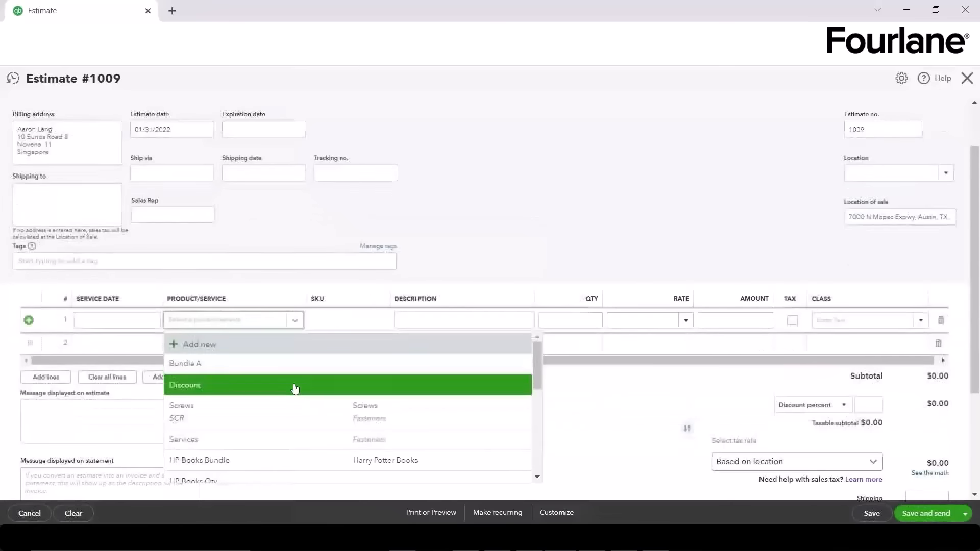
left_click(204, 345)
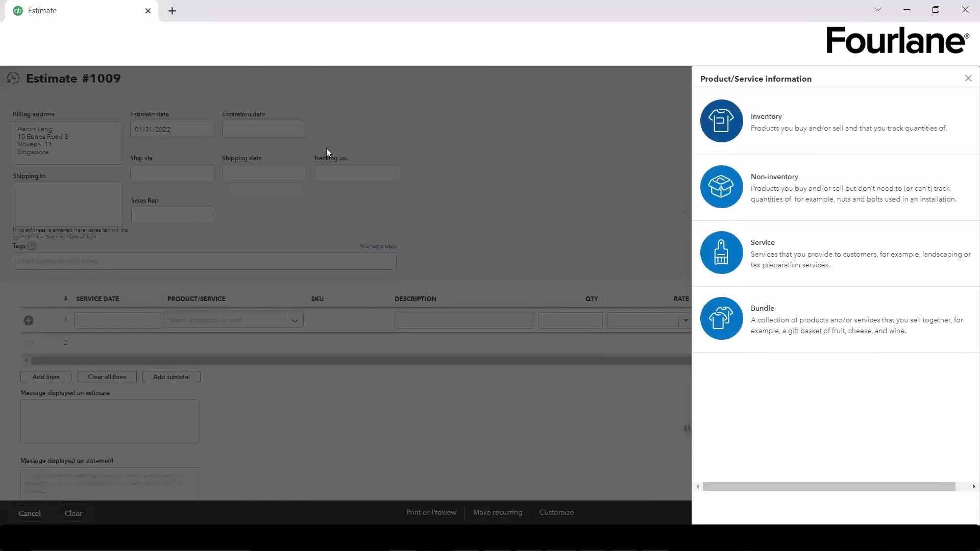
left_click(812, 270)
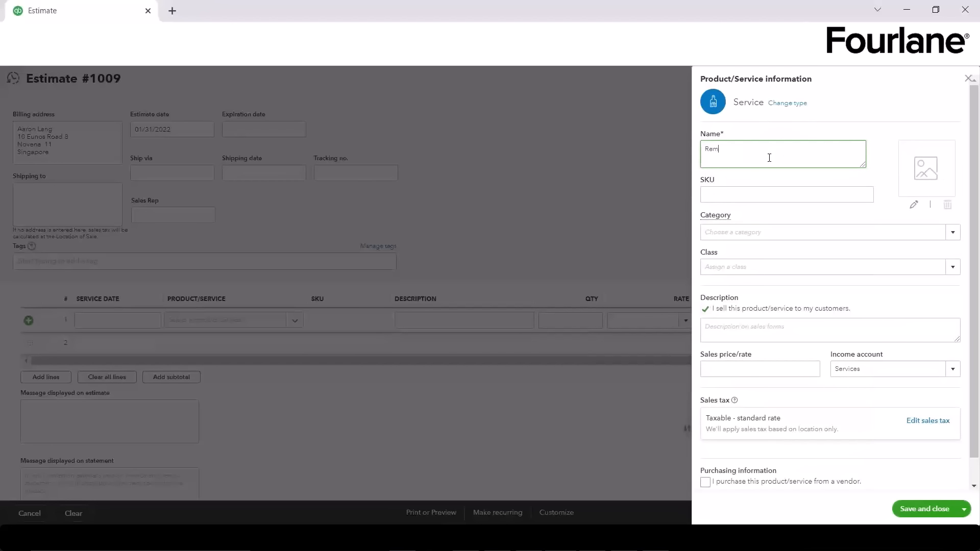
Step: Name the service 'Remodeling Work', leaving Category and Class blank
type("Remodeling Work")
left_click(786, 196)
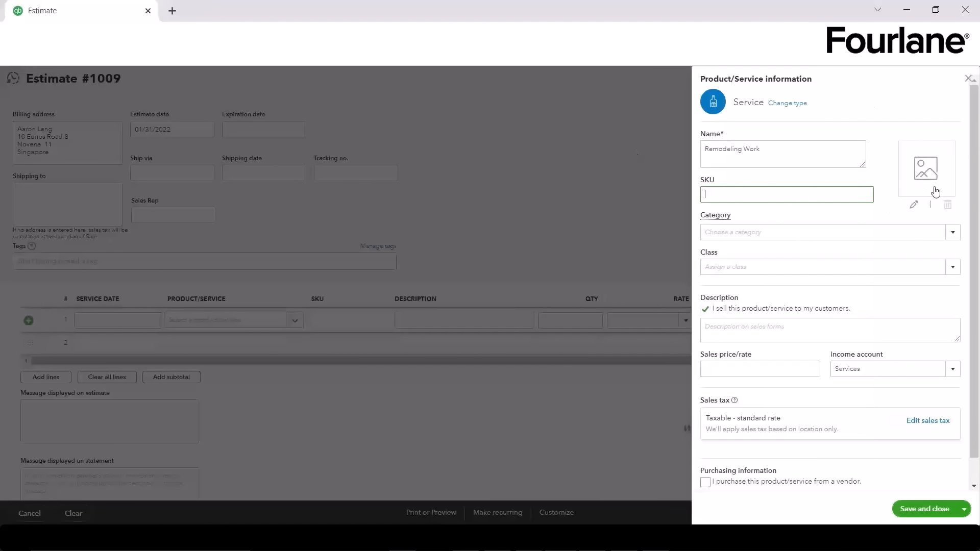
left_click(844, 233)
left_click(954, 233)
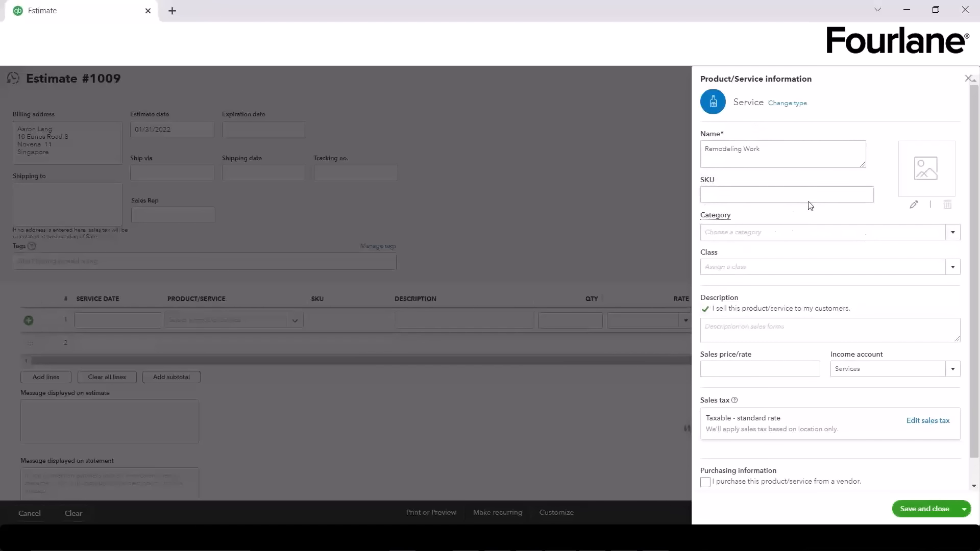
left_click(952, 266)
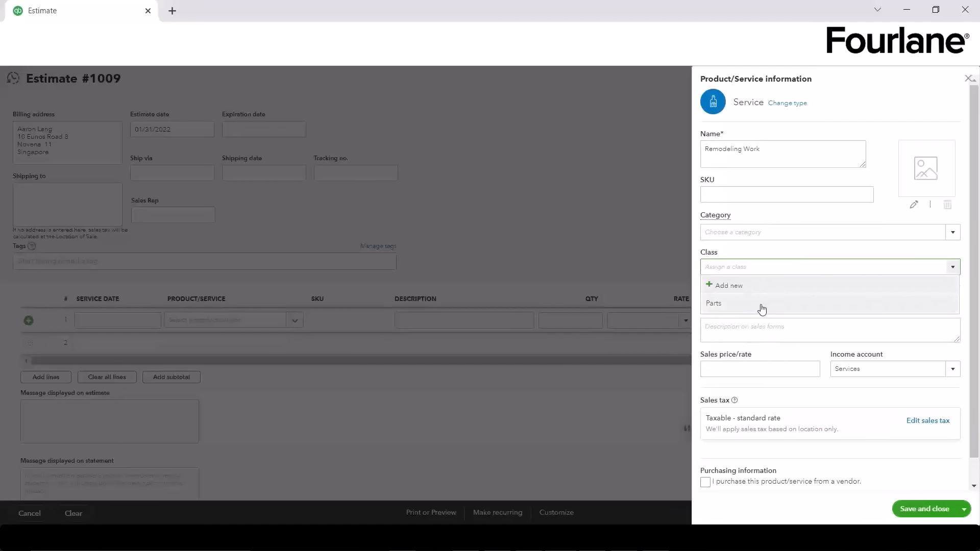
left_click(781, 251)
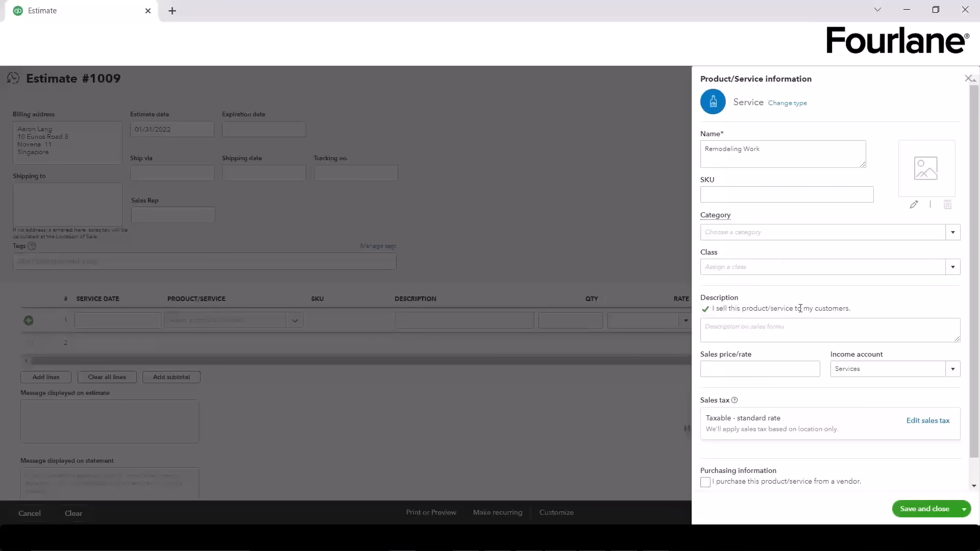
left_click(754, 365)
Step: Give Remodeling Work a sales price of 150 under Services, and mark it as purchased
key("Tab")
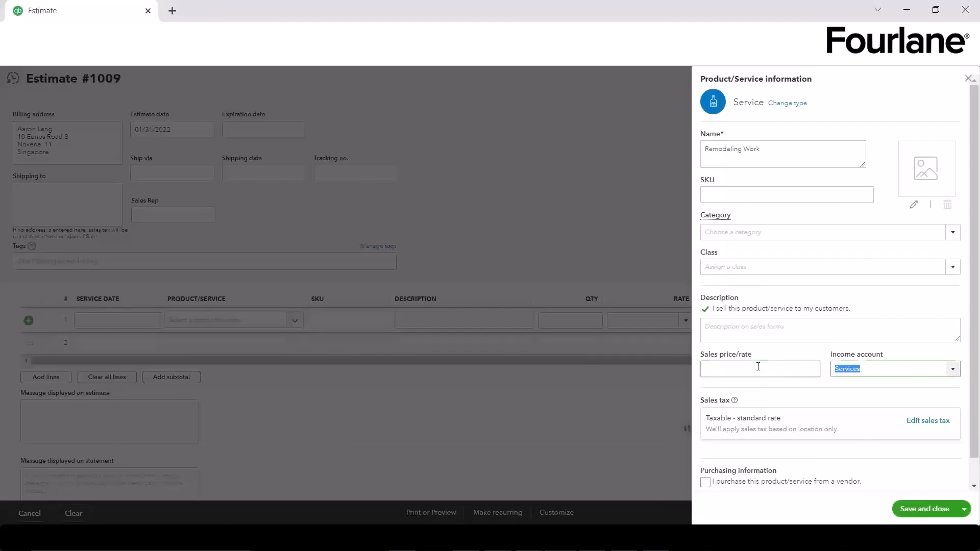
left_click(758, 367)
key("Tab")
left_click(952, 369)
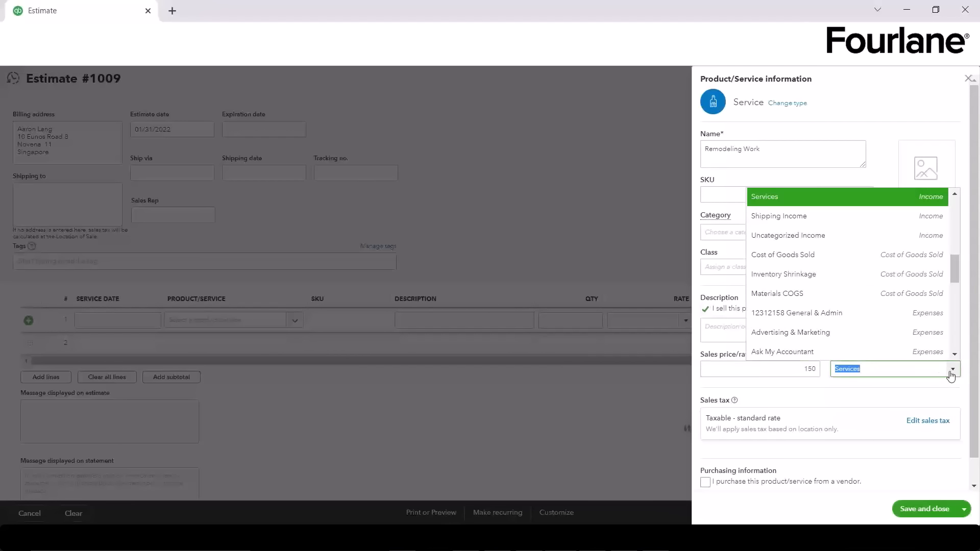
left_click(950, 372)
scroll(854, 413, "down", 1)
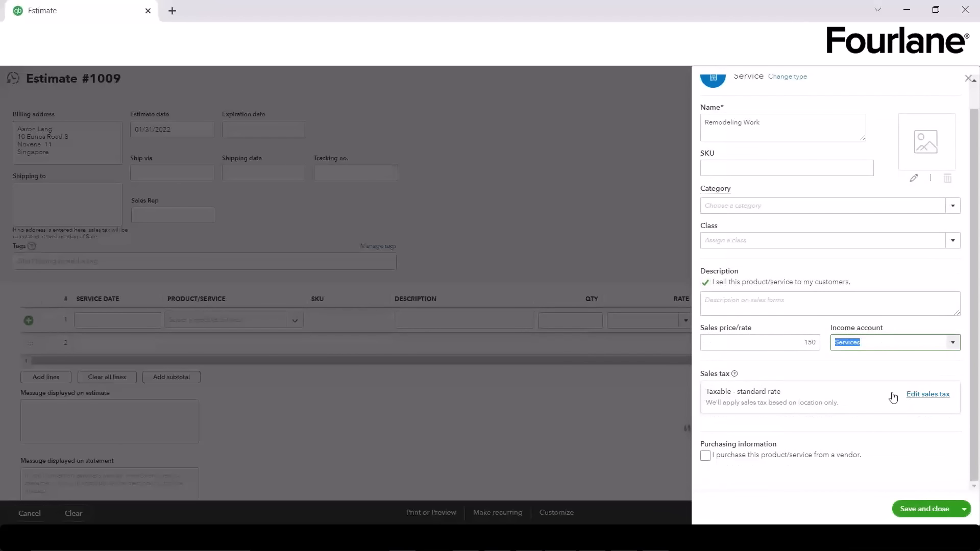
left_click(706, 456)
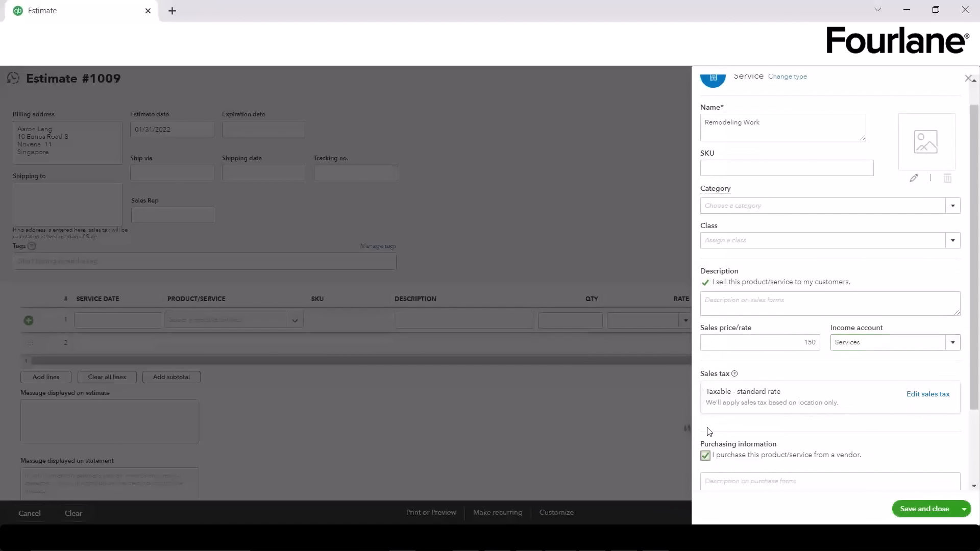
scroll(743, 323, "down", 3)
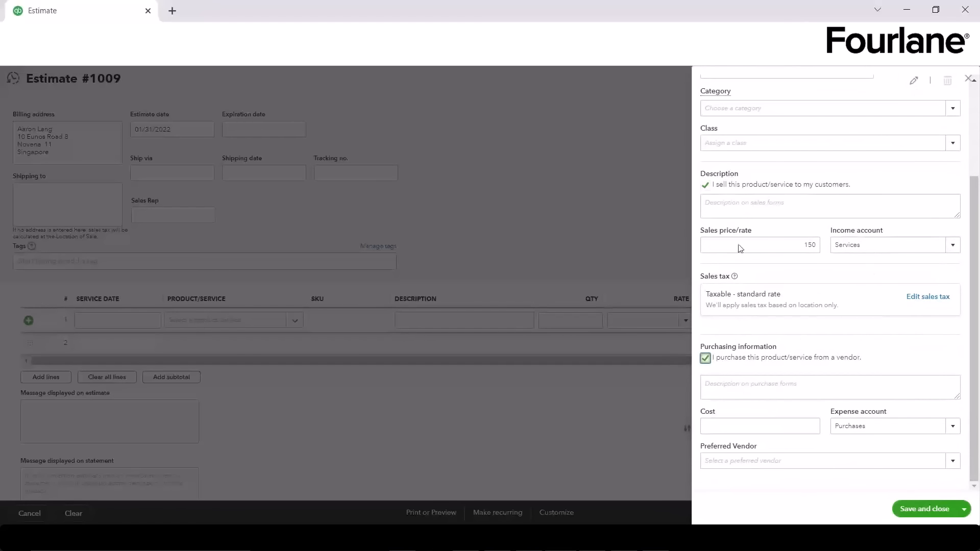
Step: Set both the sales and purchase descriptions to 'Remodeling Work'
left_click(739, 213)
type("R")
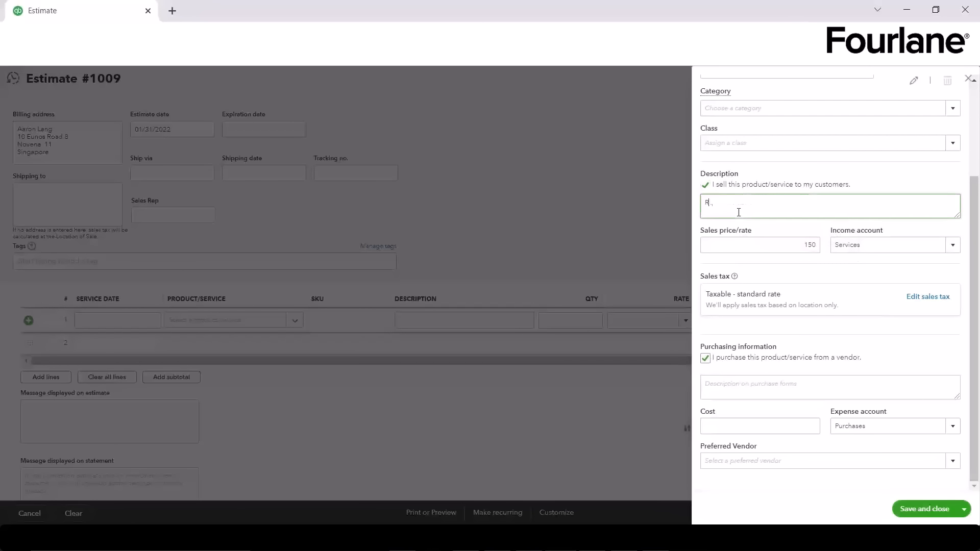
type("emo")
scroll(736, 212, "up", 3)
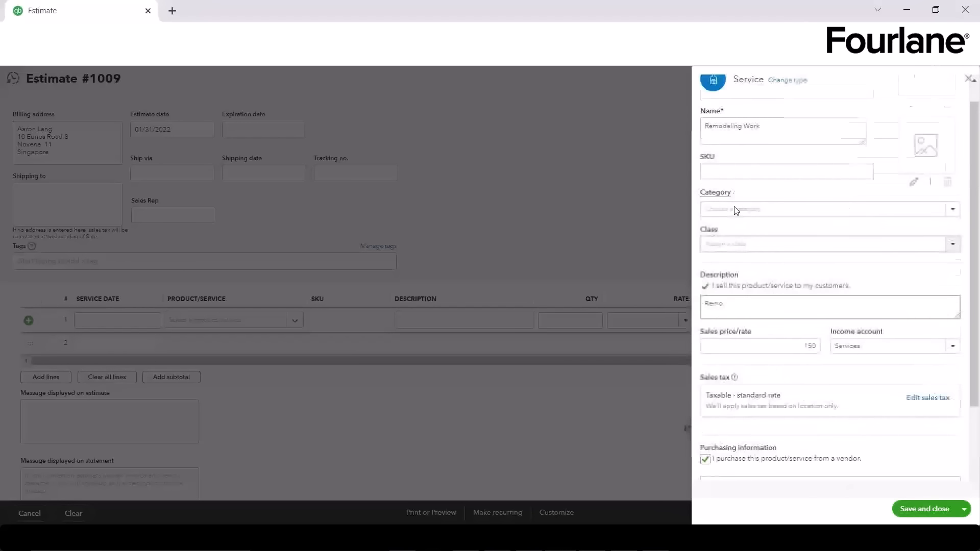
left_click_drag(791, 152, 673, 148)
key("ctrl+c")
left_click(761, 329)
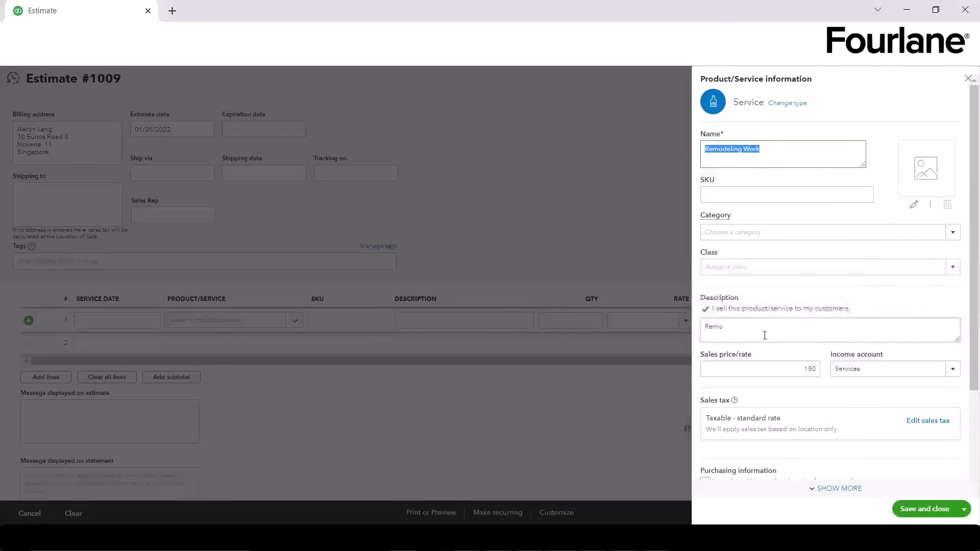
key("ctrl+a")
key("ctrl+v")
scroll(831, 302, "down", 3)
left_click(758, 358)
left_click(755, 387)
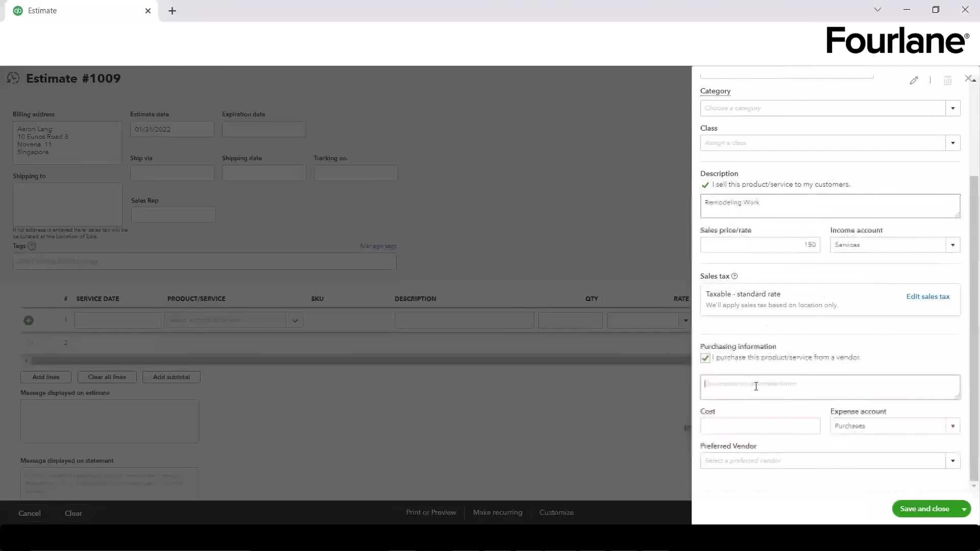
key("ctrl+v")
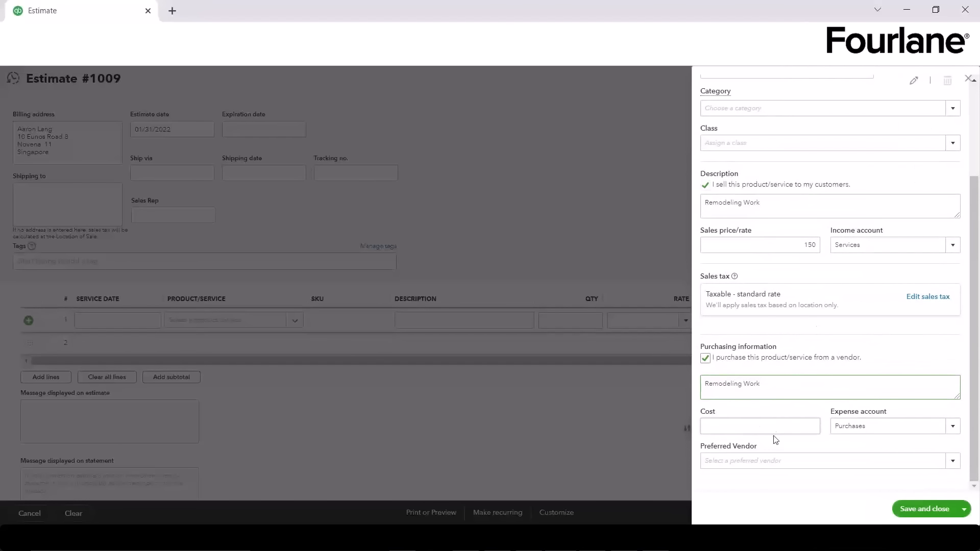
Step: Set the cost to 50, booked to the Cost of Goods Sold expense account
left_click(752, 425)
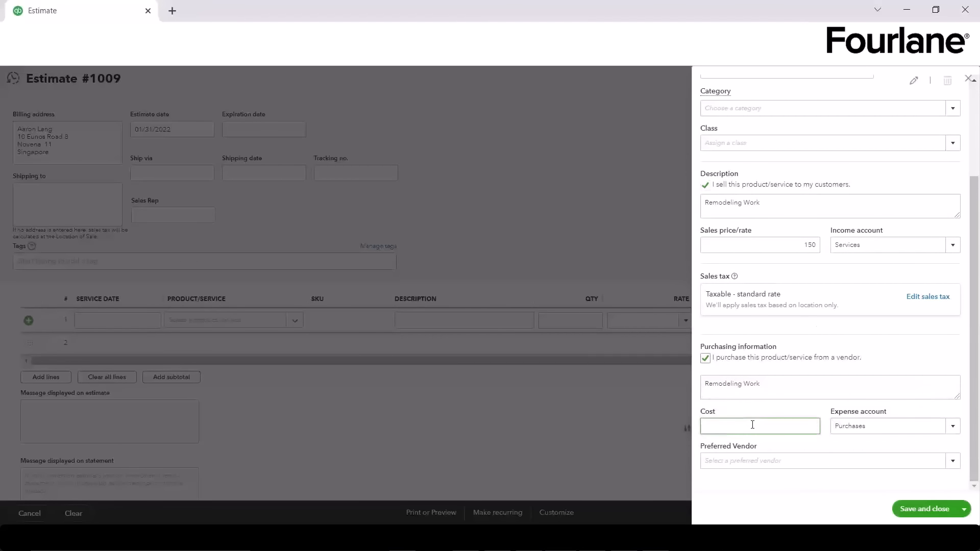
type("50")
key("Tab")
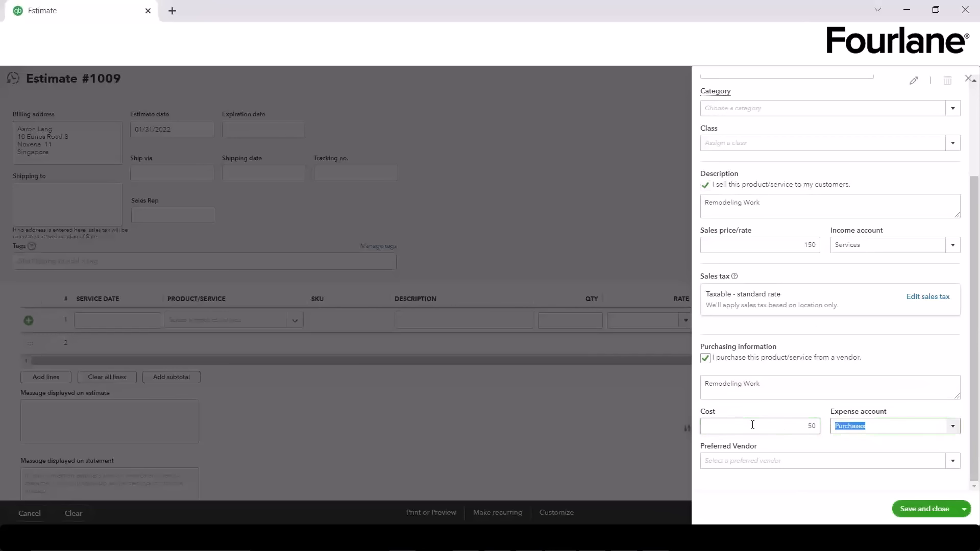
left_click(959, 427)
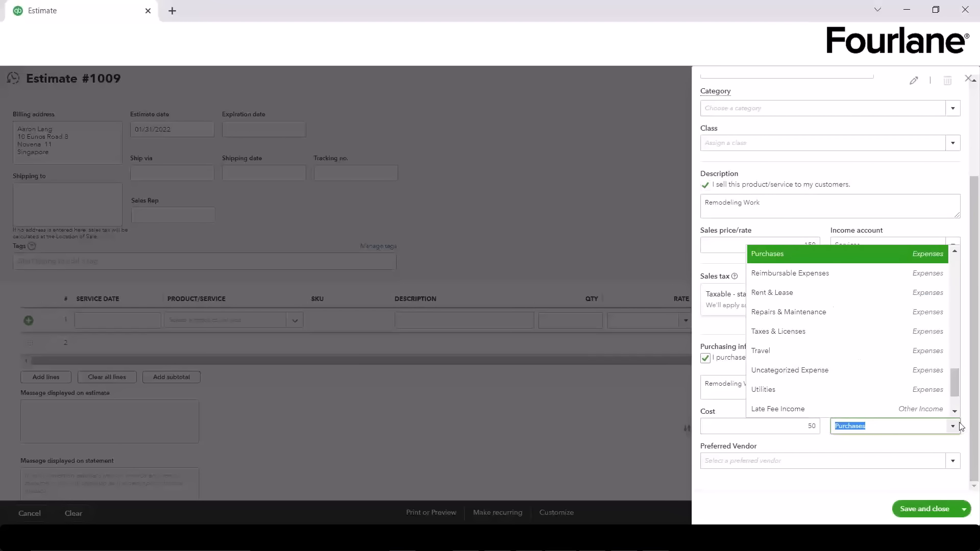
scroll(915, 283, "up", 1)
scroll(913, 285, "up", 5)
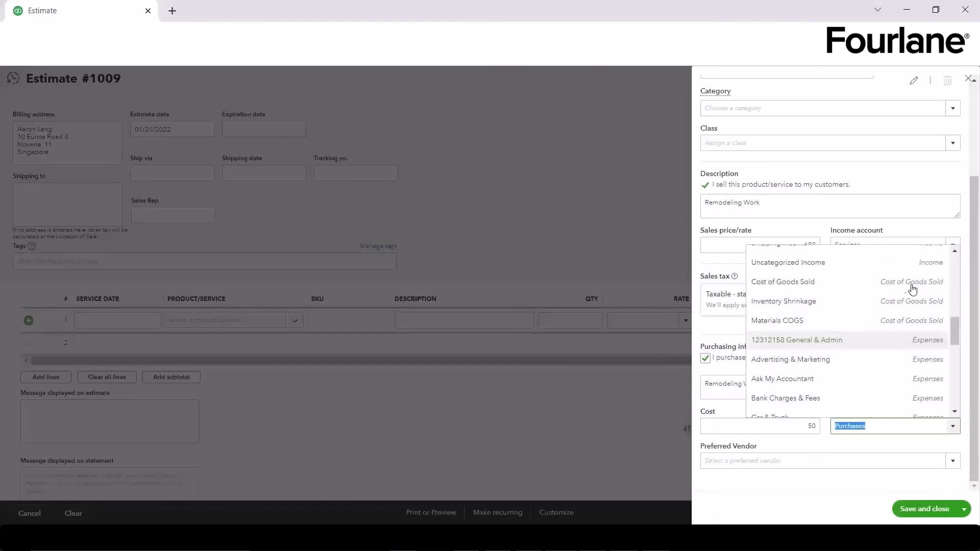
left_click(860, 284)
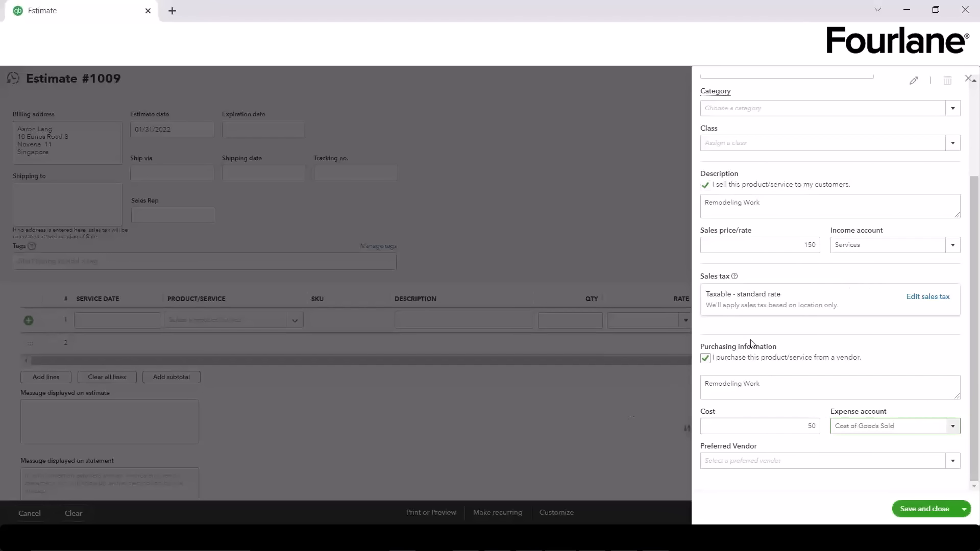
Step: Make Mike's Plant Store the preferred vendor and save the new service
left_click(862, 460)
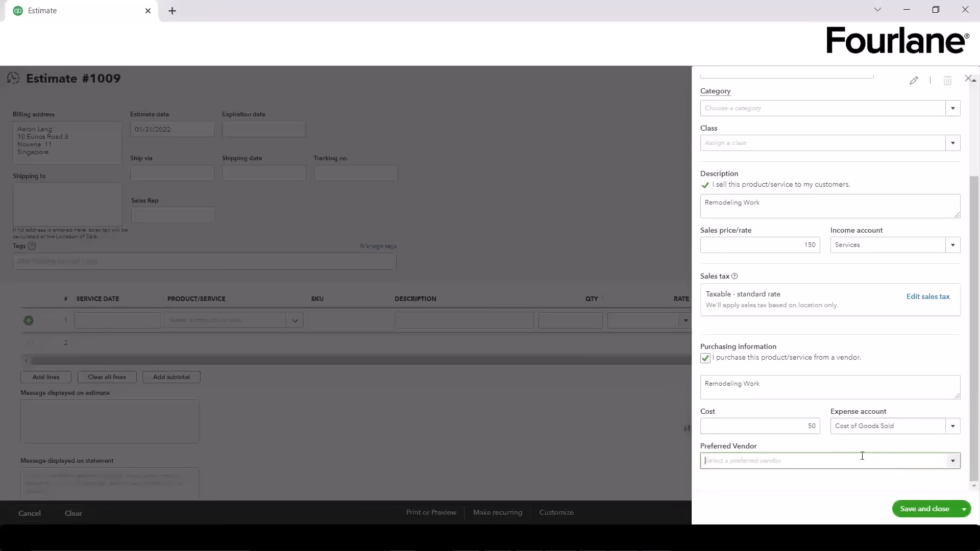
left_click(953, 462)
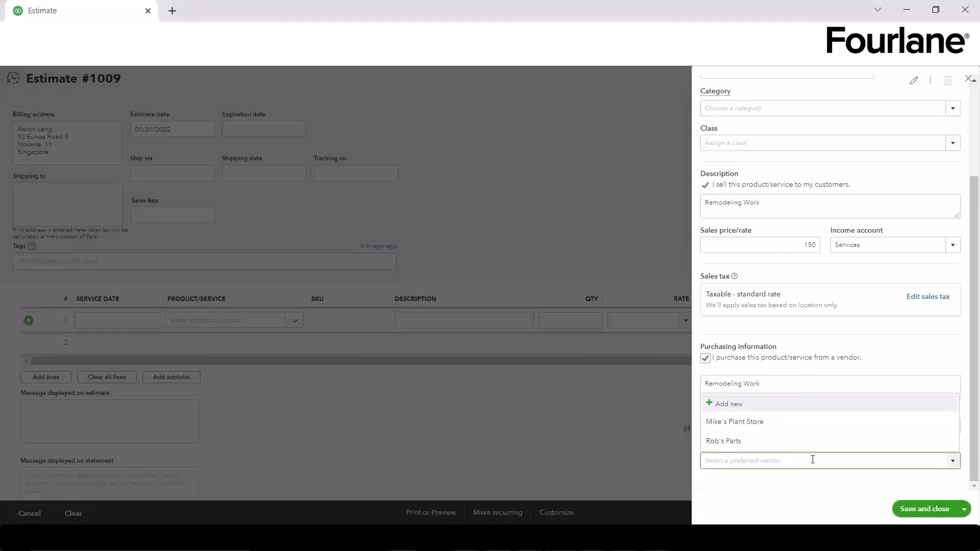
left_click(742, 424)
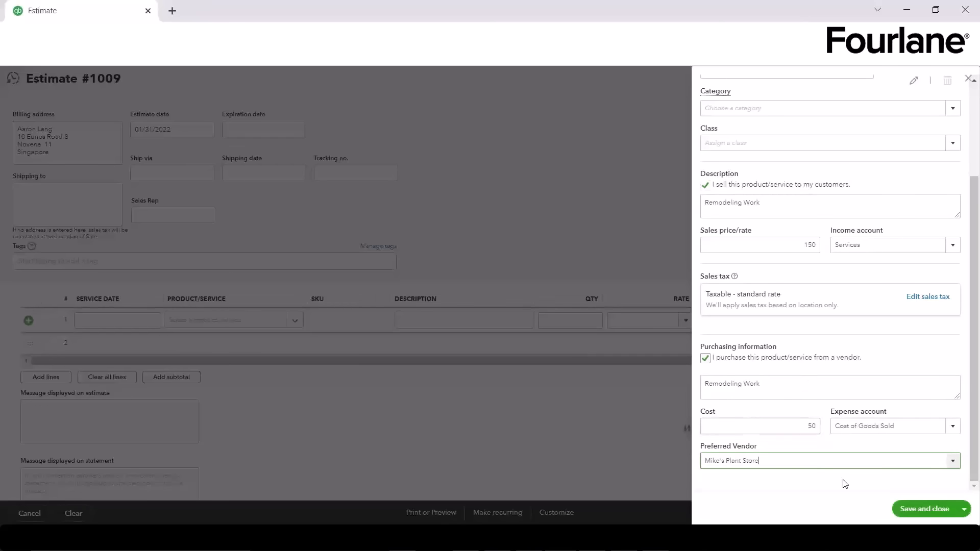
left_click(942, 510)
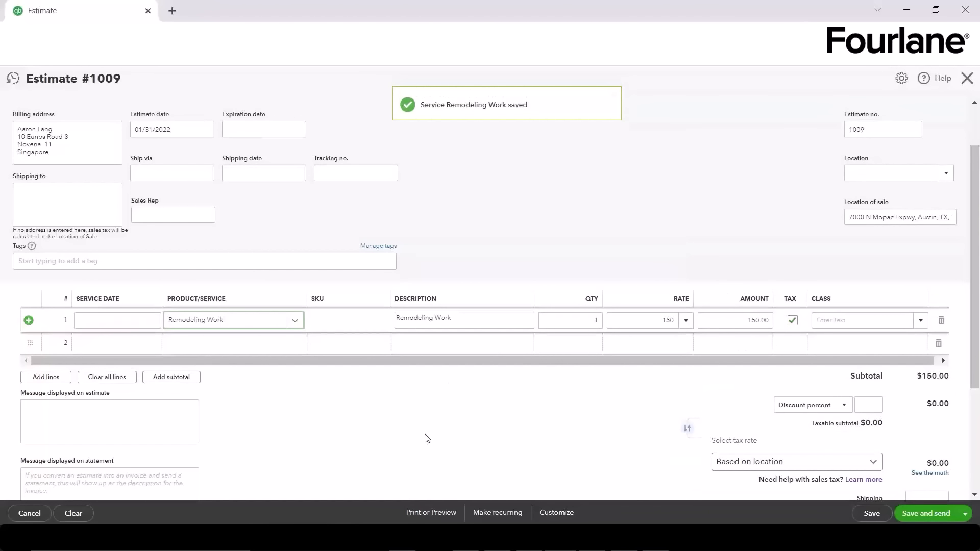
Step: Set line 1's Remodeling Work quantity to 25 and assign it the Parts class
left_click(580, 320)
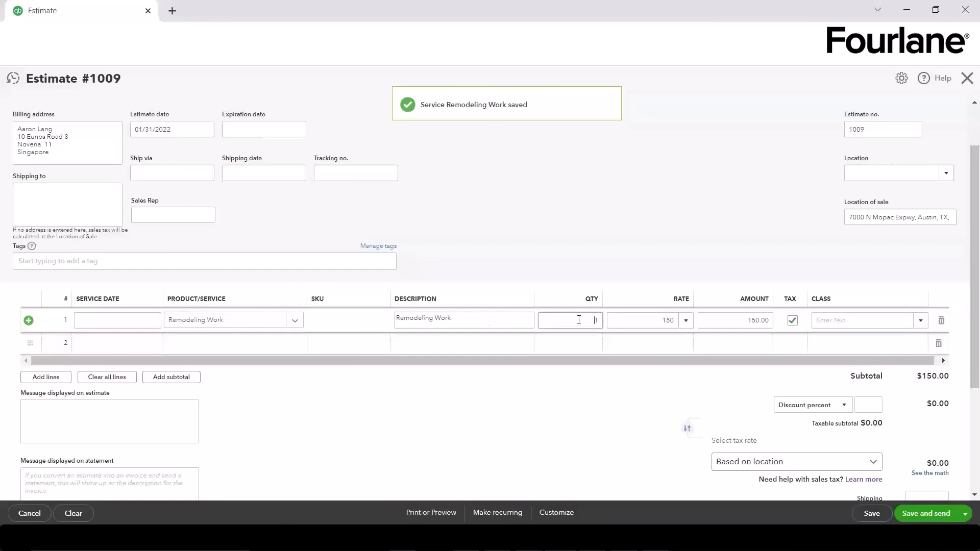
type("25")
key("Tab")
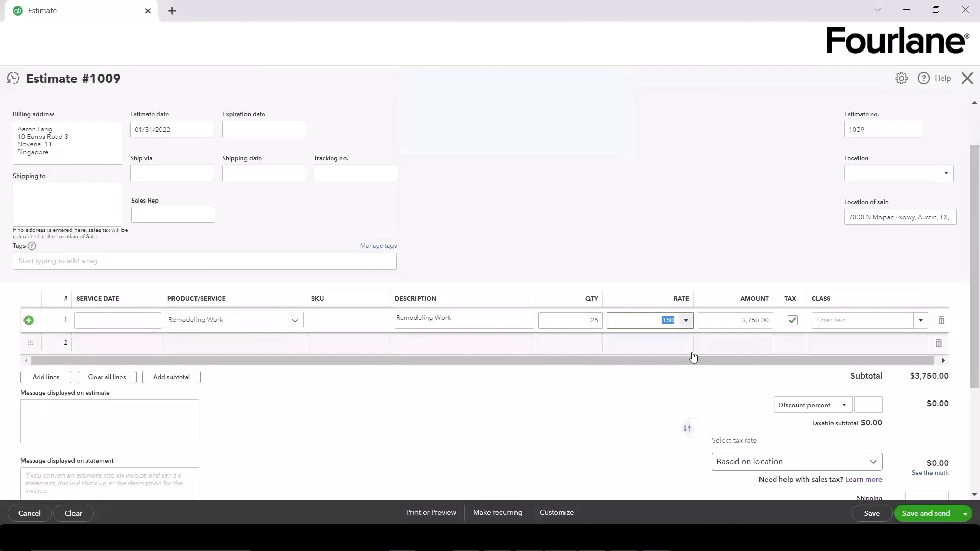
left_click(921, 320)
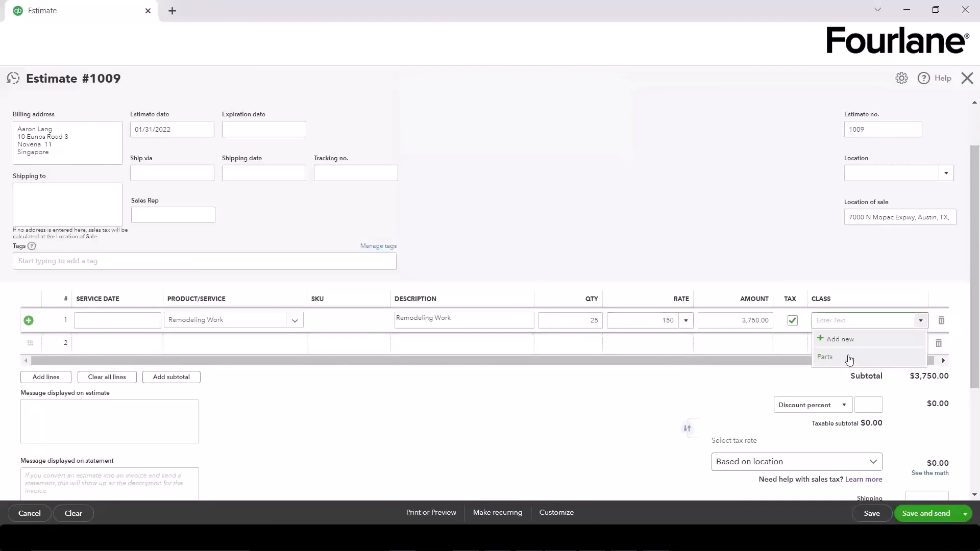
left_click(849, 358)
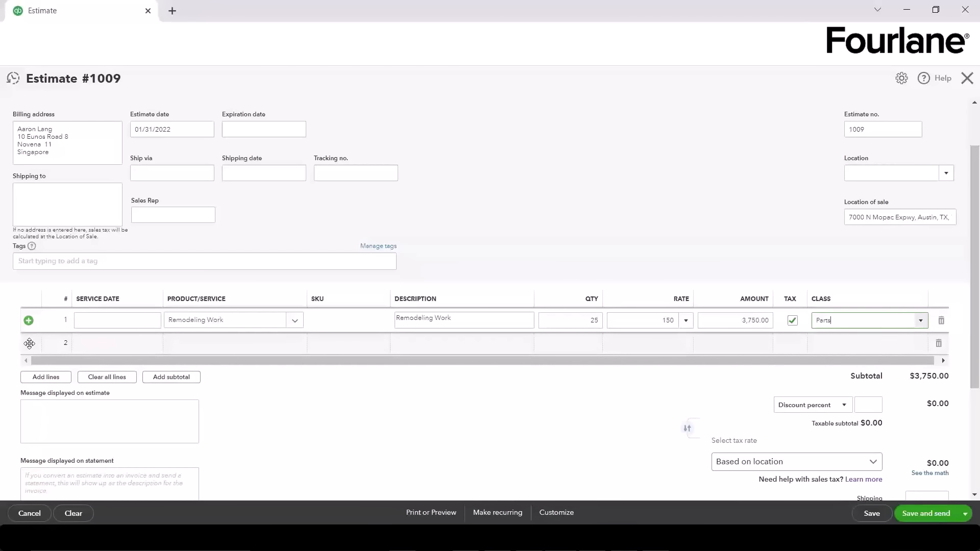
Step: Delete the blank line accidentally inserted above Remodeling Work
left_click(29, 320)
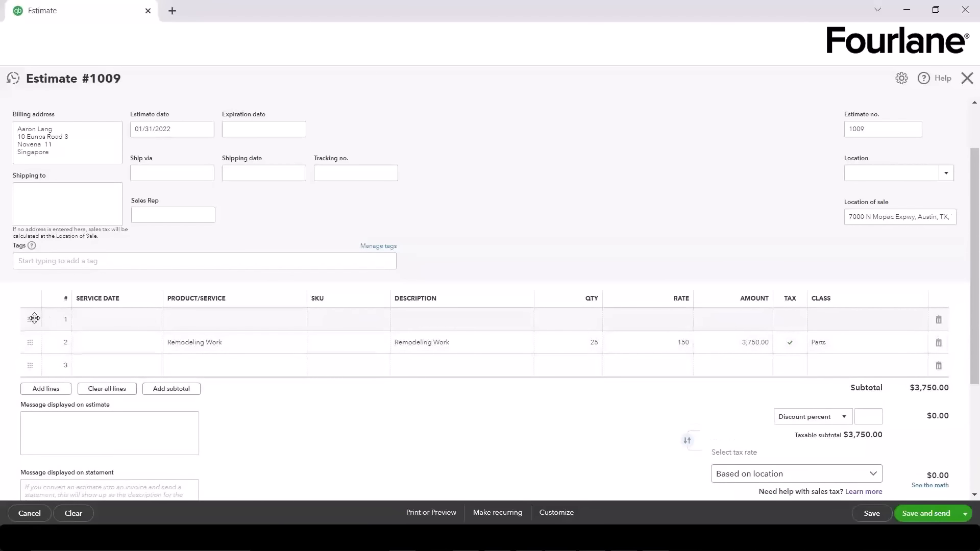
right_click(34, 319)
left_click(938, 320)
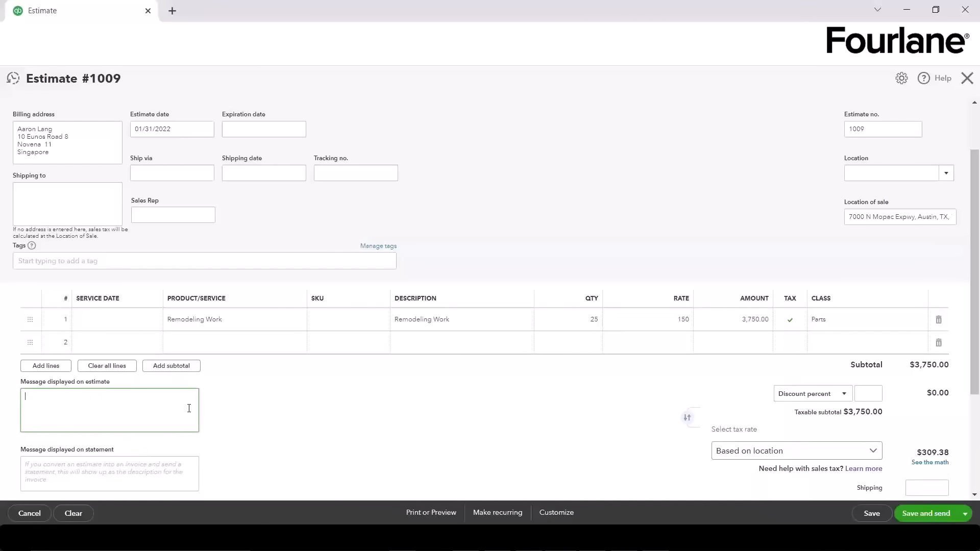
Step: Apply a 5% discount to the estimate, correcting the entry to 5.00
scroll(188, 408, "down", 3)
left_click(108, 286)
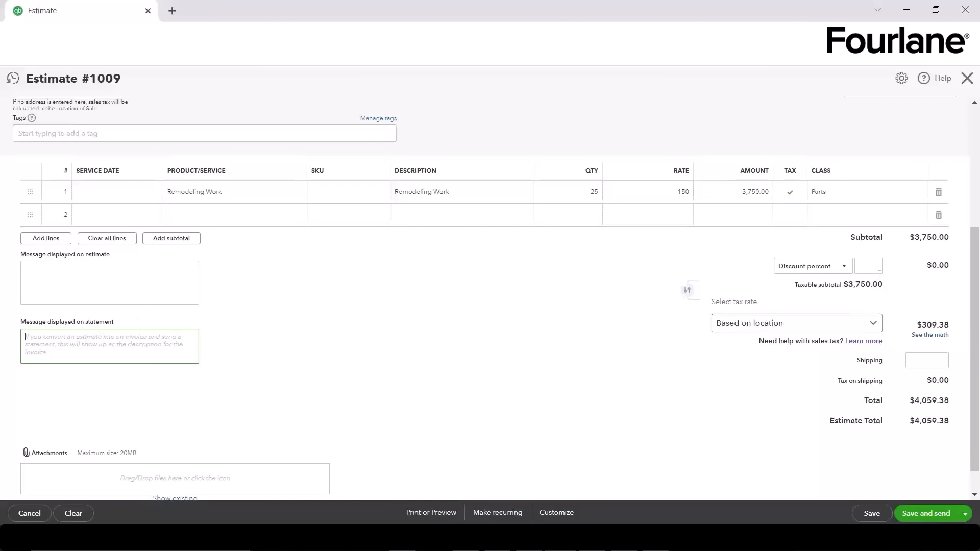
left_click(844, 268)
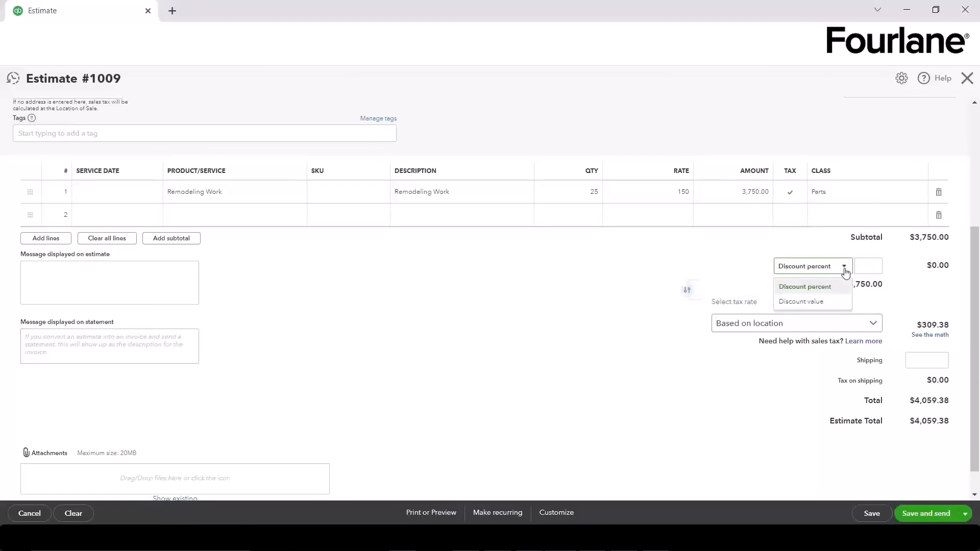
left_click(868, 266)
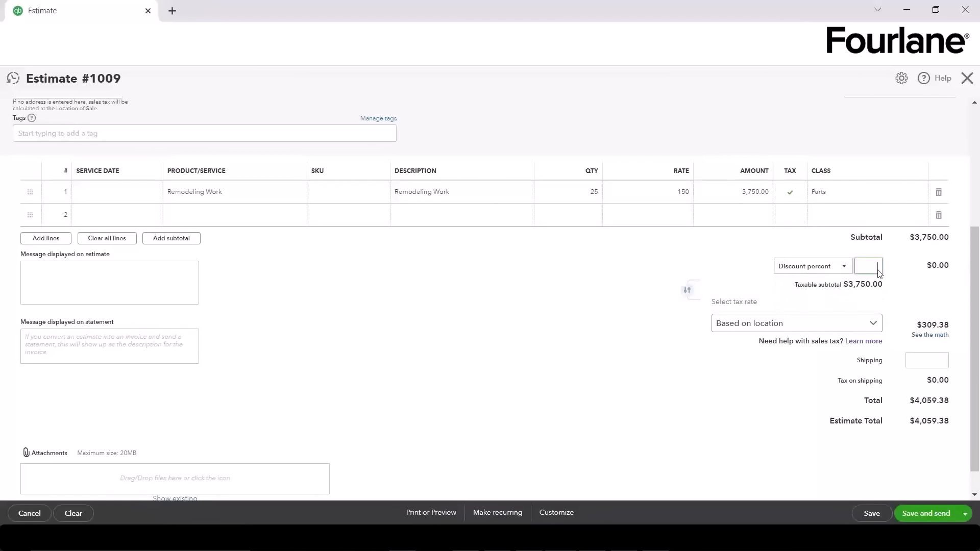
type("5q")
key("BackSpace")
left_click(944, 306)
left_click_drag(866, 267, 916, 269)
type("5")
left_click(916, 269)
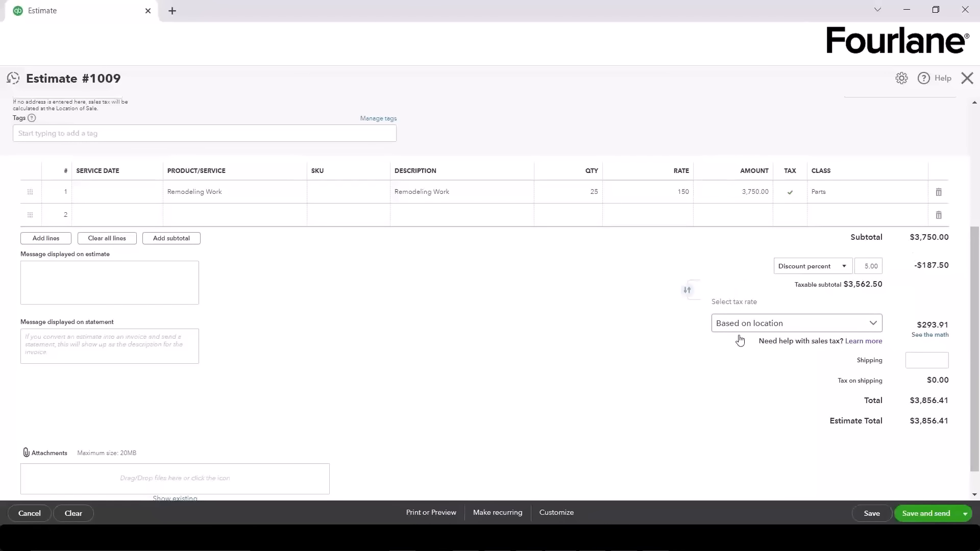
Step: Keep the tax rate Based on location and review the $3,856.41 total
left_click(840, 324)
left_click(746, 339)
left_click(933, 360)
scroll(917, 371, "down", 2)
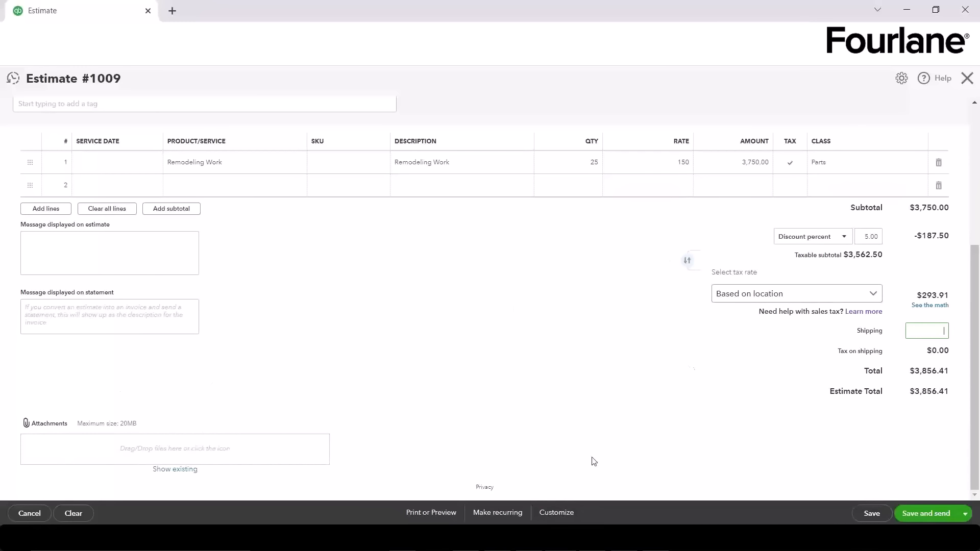
scroll(543, 397, "up", 1)
Step: Save Estimate #1009 and confirm its status remains Pending
left_click(872, 514)
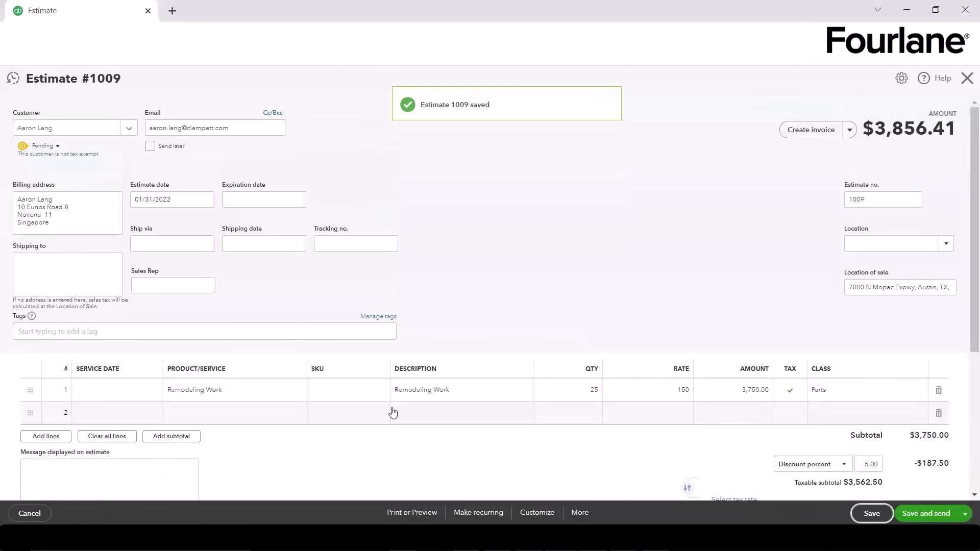
left_click(41, 146)
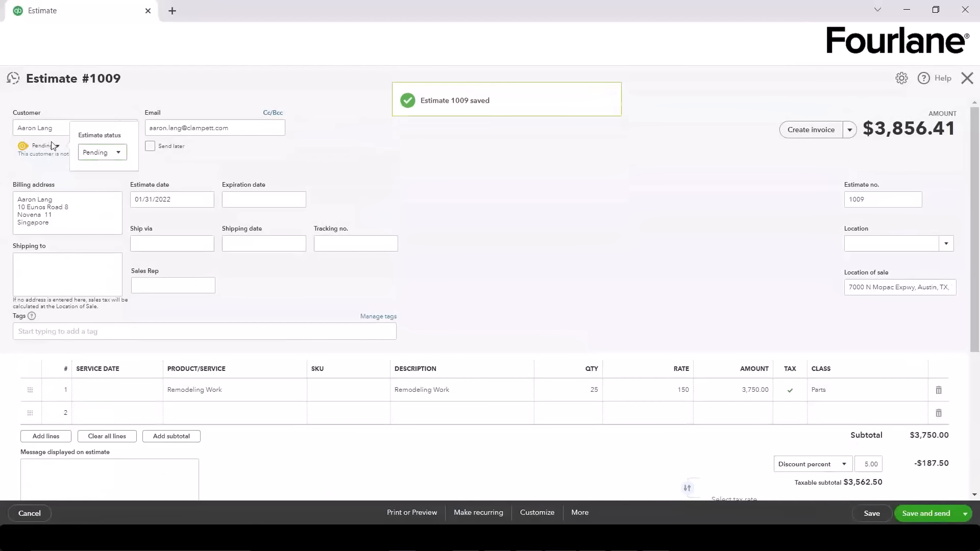
left_click(104, 152)
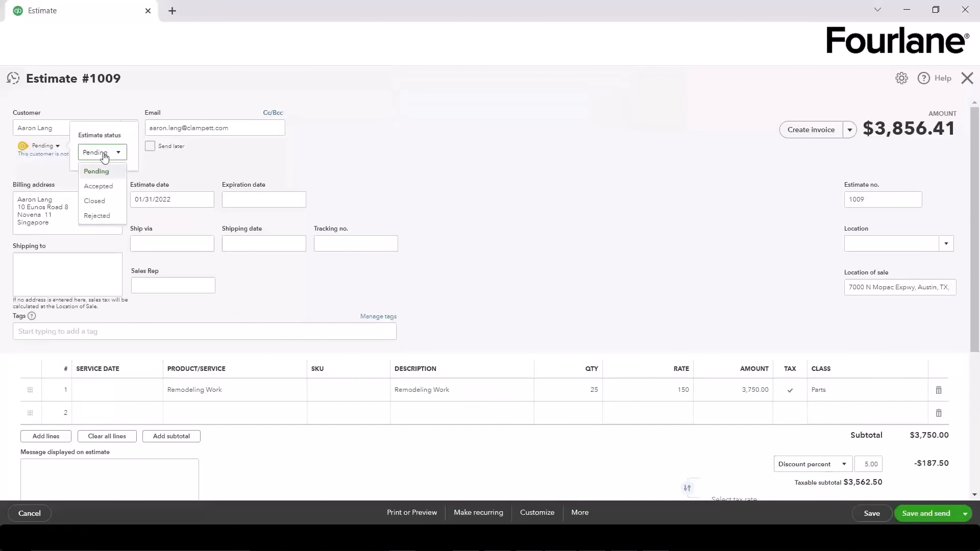
left_click(429, 201)
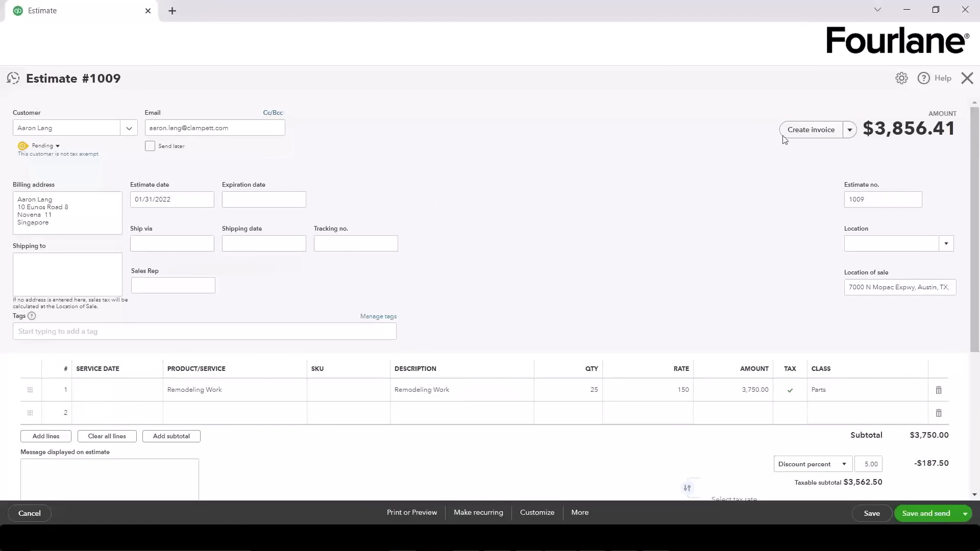
Step: Check the Create invoice dropdown, then close the estimate back to the dashboard
left_click(851, 131)
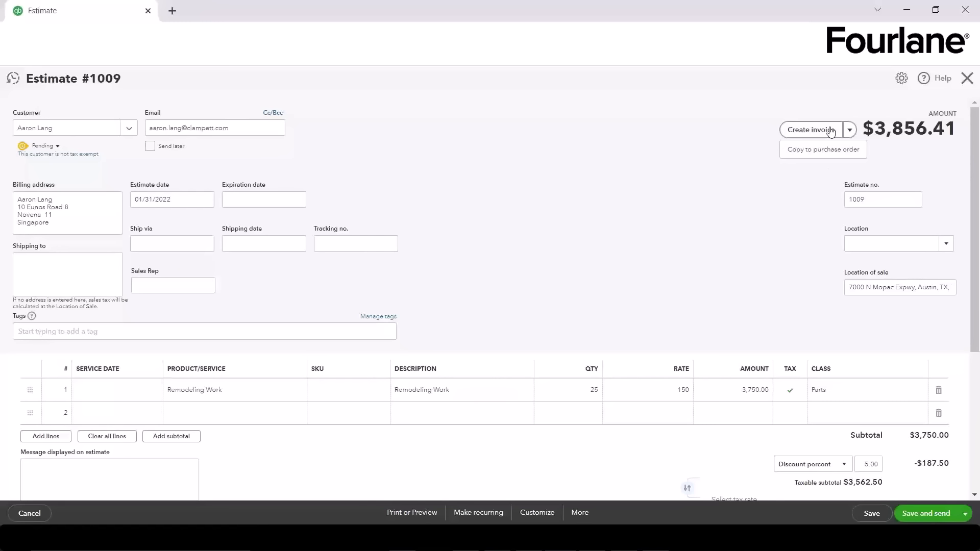
left_click(967, 78)
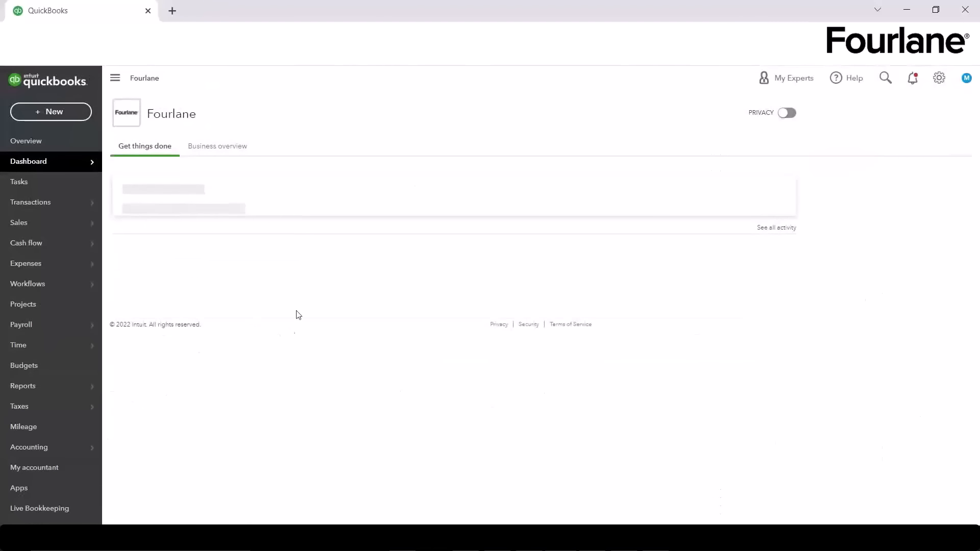
Step: Go to Sales > All Sales, filter to Estimates, and open estimate 1009 ($3,856.41)
mouse_move(38, 223)
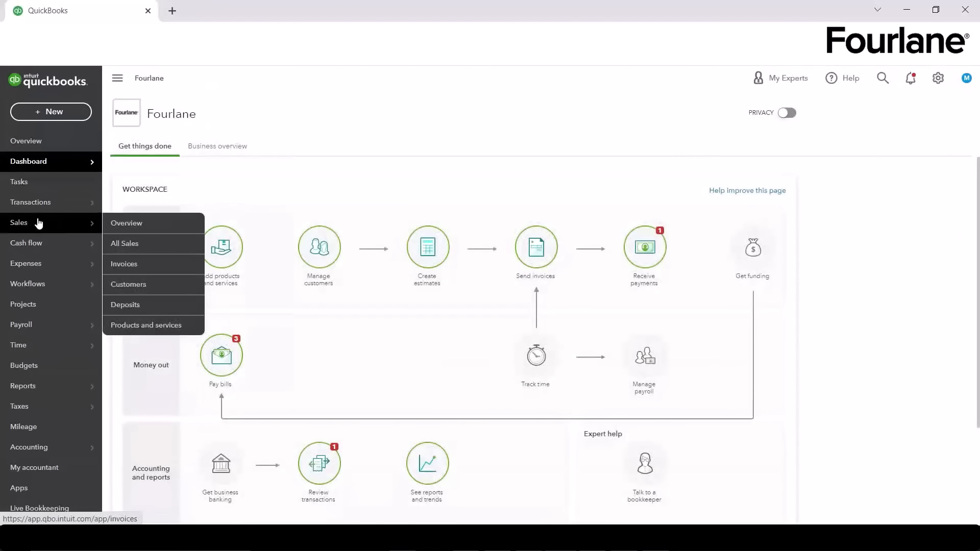
left_click(127, 227)
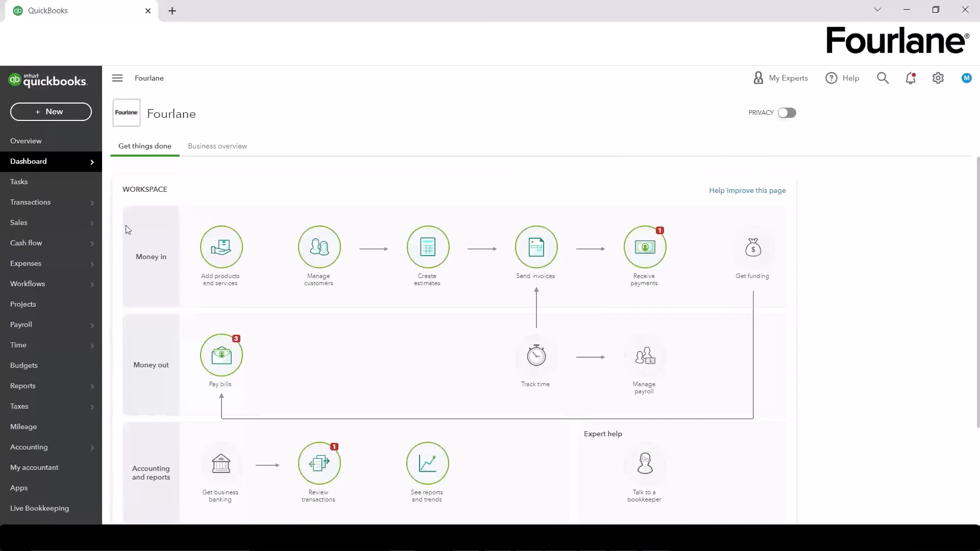
mouse_move(40, 228)
left_click(114, 225)
mouse_move(79, 230)
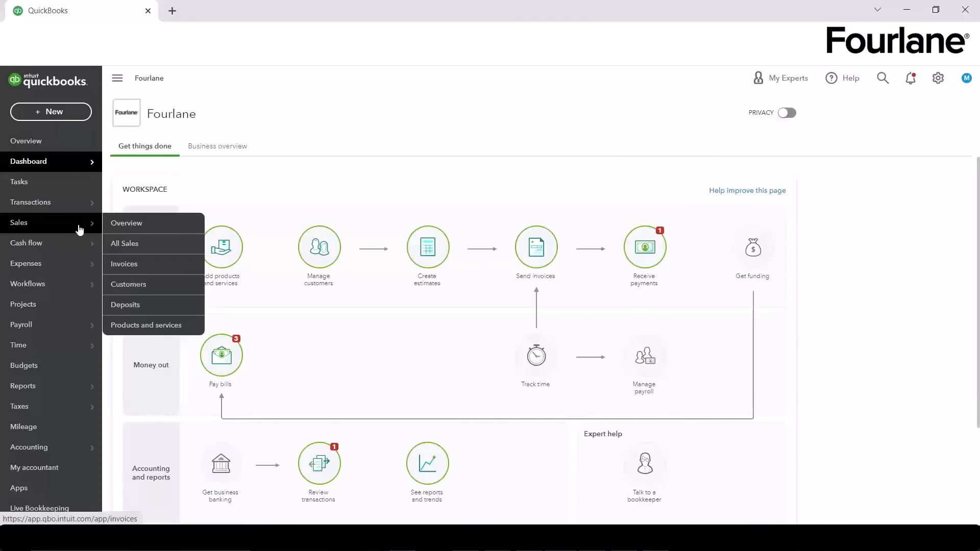
left_click(134, 230)
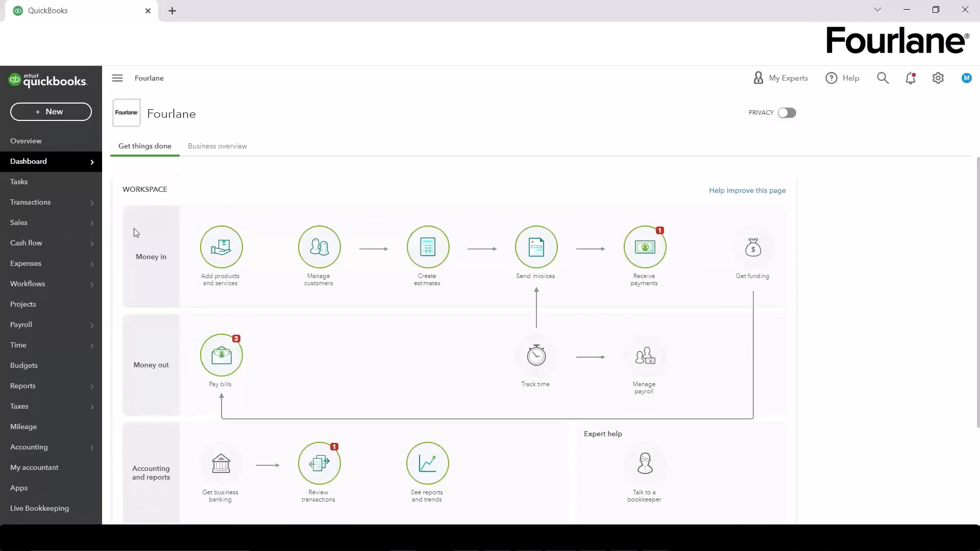
mouse_move(81, 223)
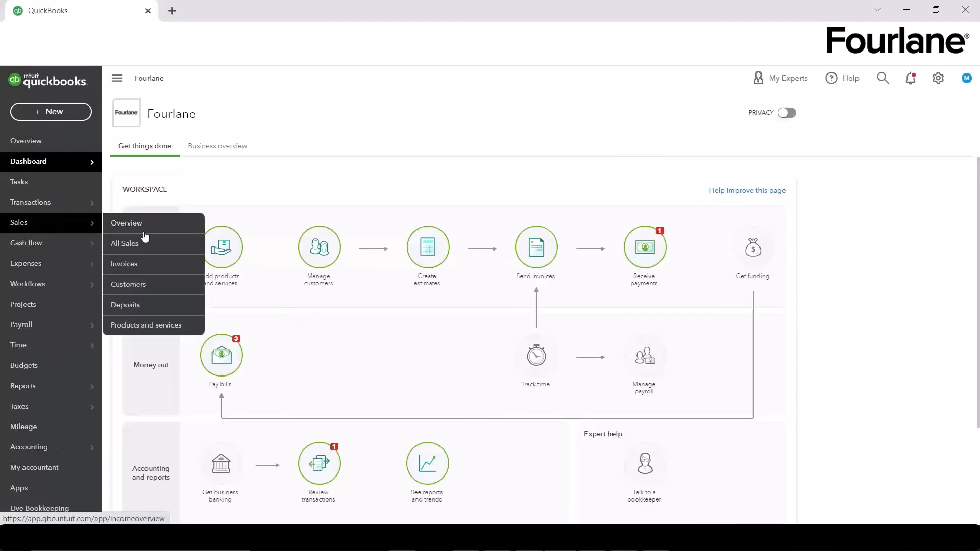
left_click(143, 241)
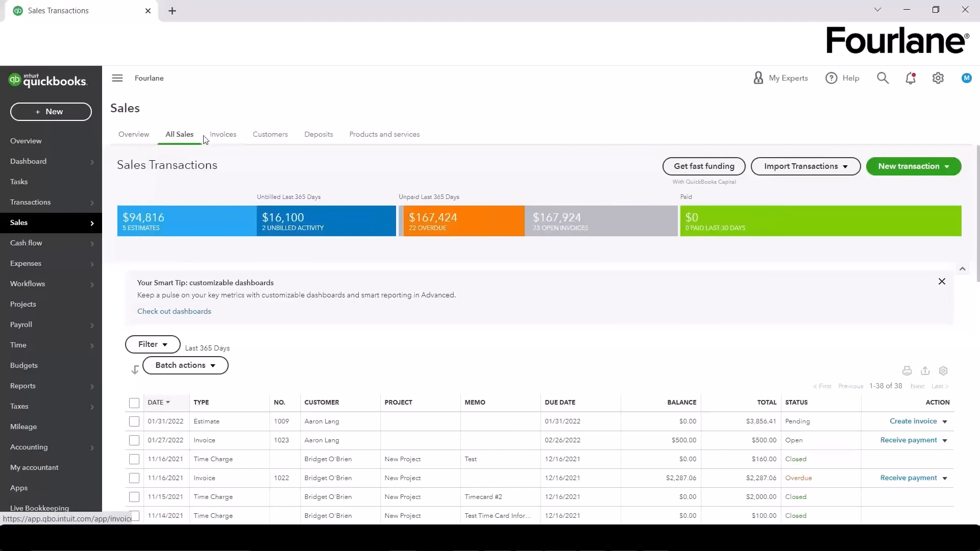
left_click(191, 223)
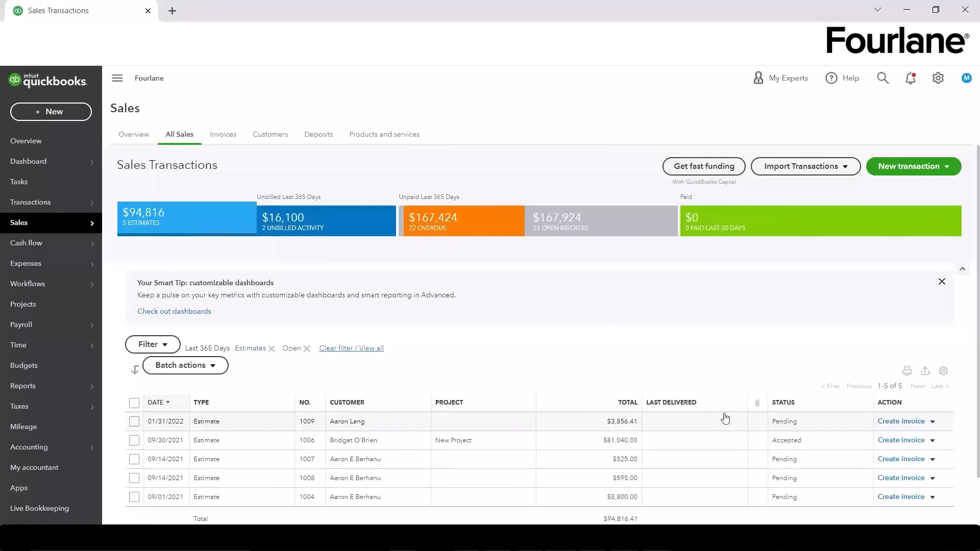
left_click(795, 424)
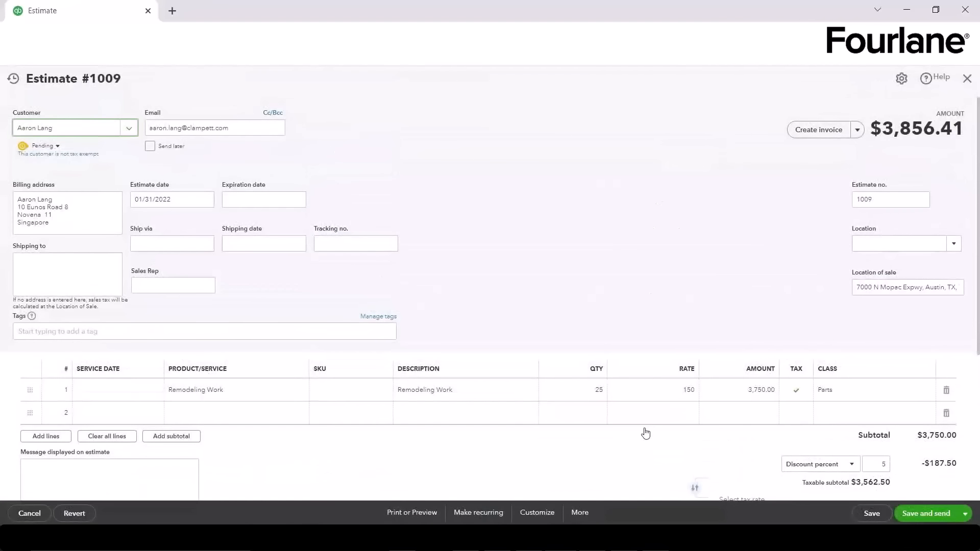
Step: Close Estimate 1009 without saving and reopen it from the list
left_click(968, 79)
left_click(544, 311)
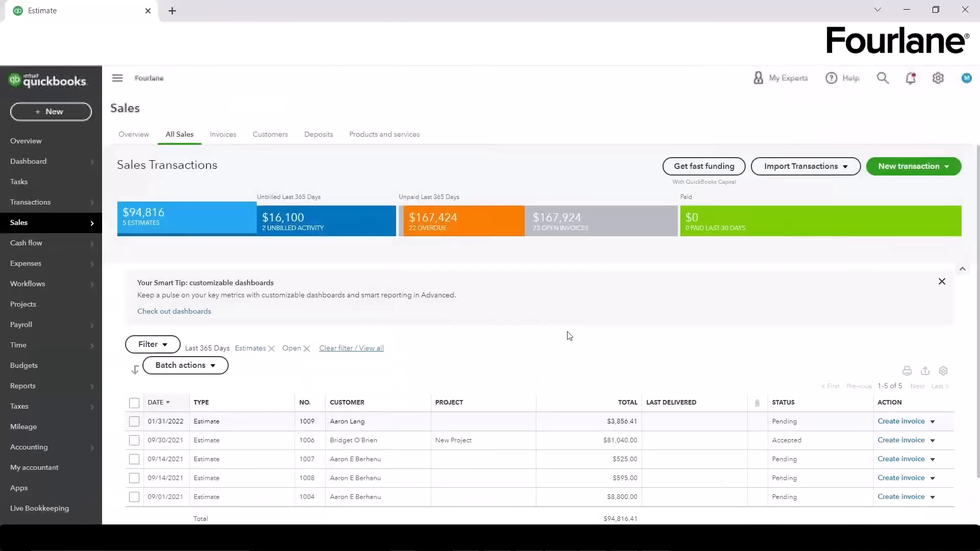
left_click(241, 423)
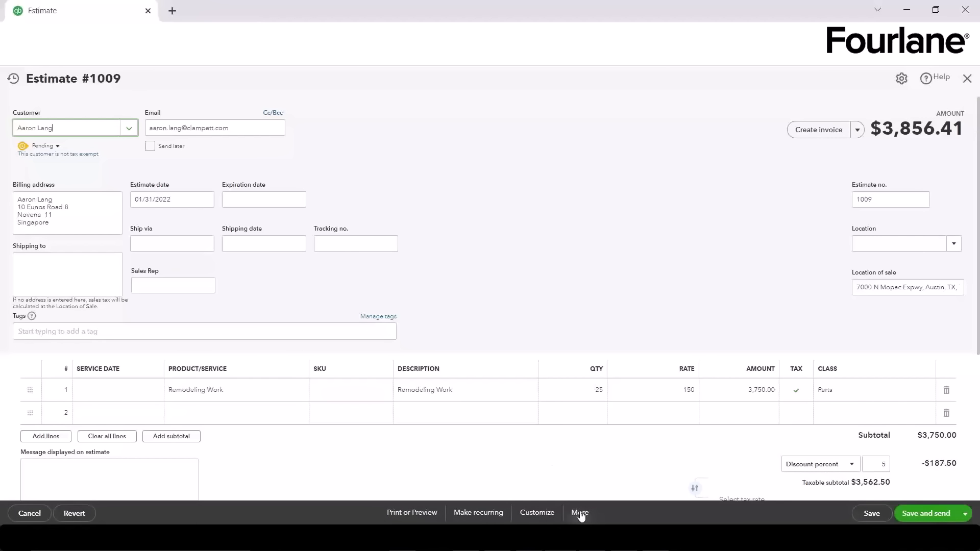
Step: View the estimate's Audit history from More, leaving without saving
left_click(580, 513)
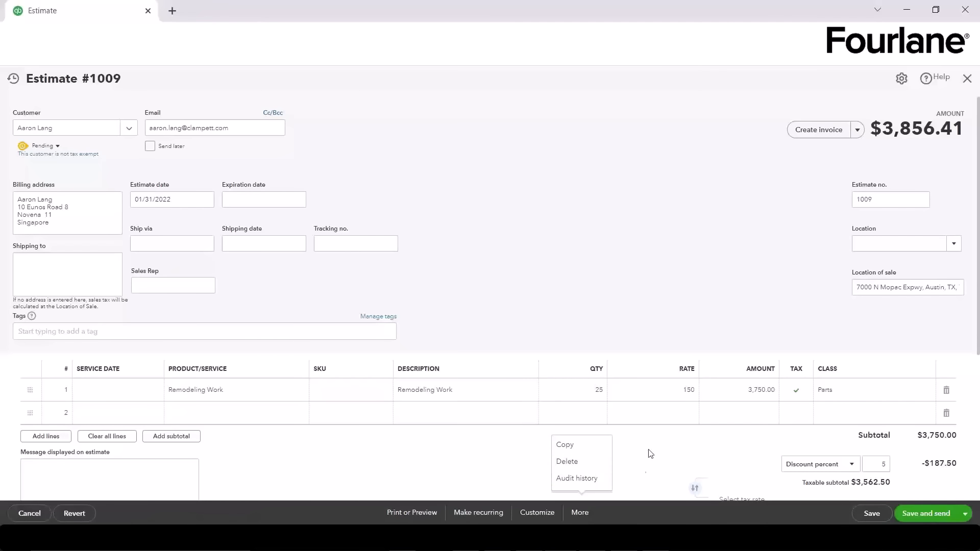
left_click(582, 479)
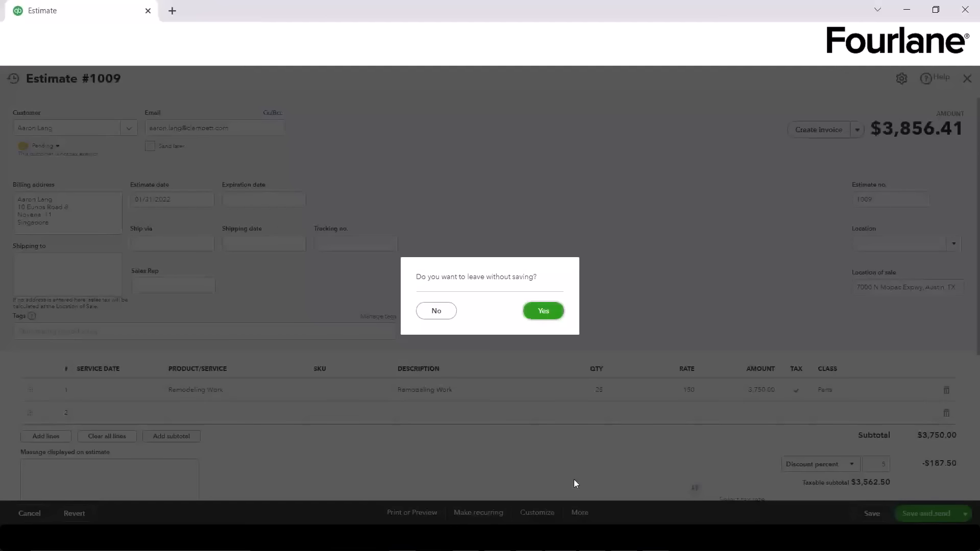
left_click(543, 311)
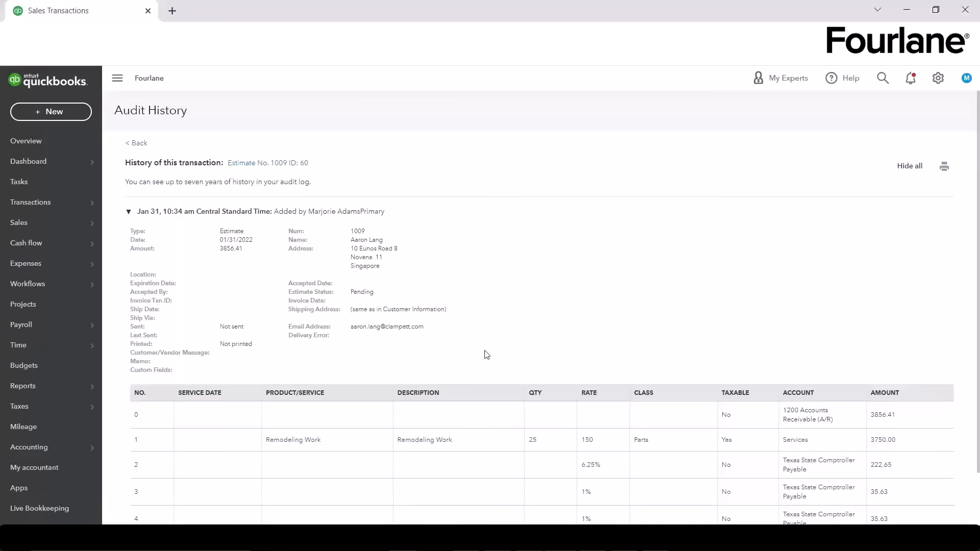
scroll(486, 354, "down", 1)
scroll(486, 354, "up", 1)
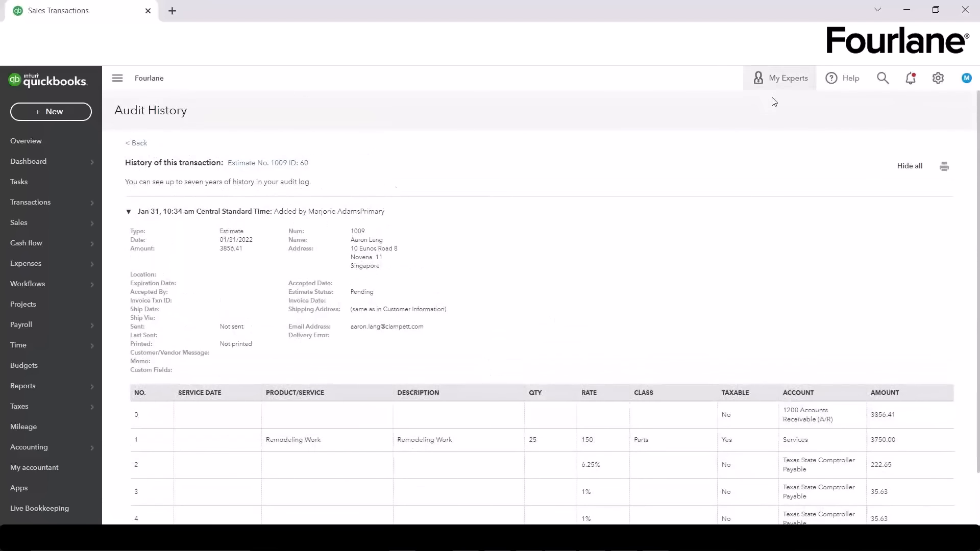
Step: Return to All Sales and open Update status for estimate 1009
mouse_move(61, 222)
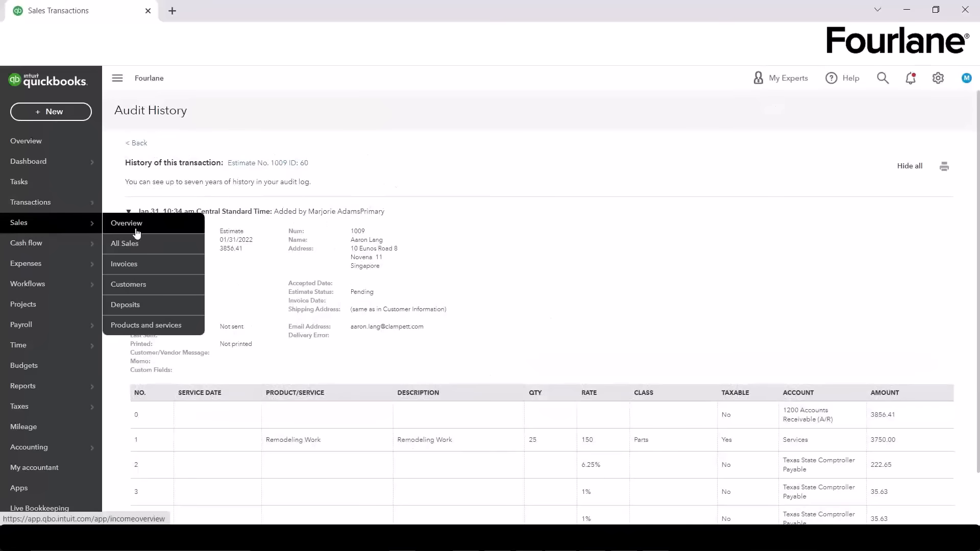
left_click(170, 241)
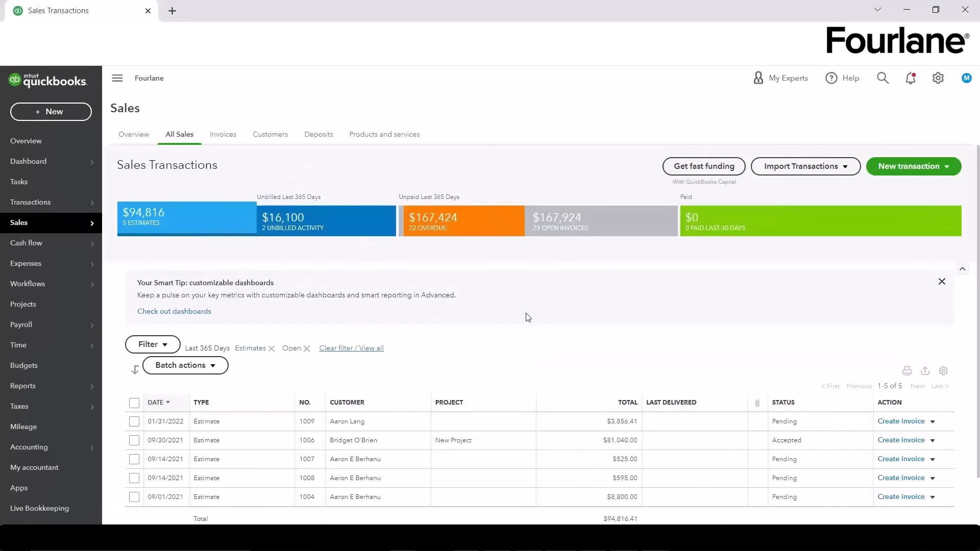
left_click(932, 422)
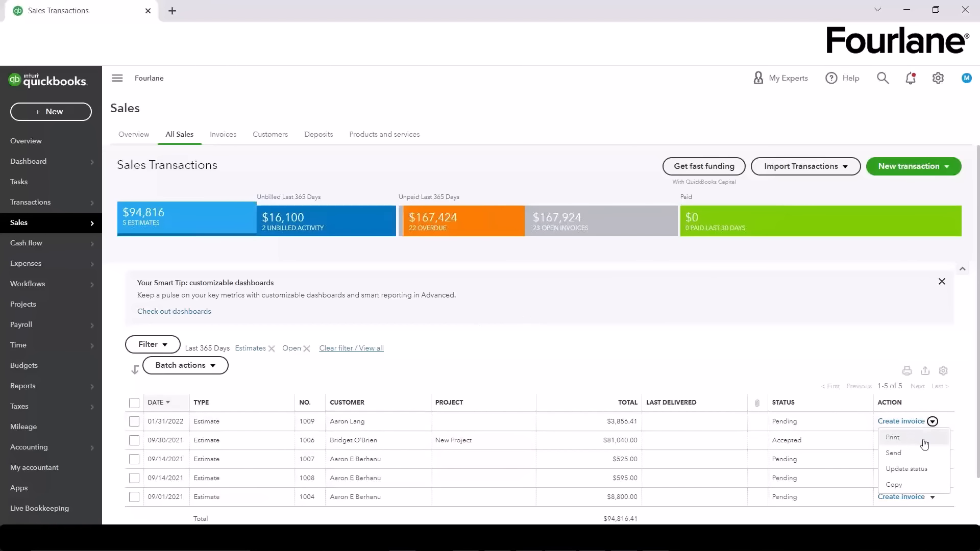
left_click(916, 471)
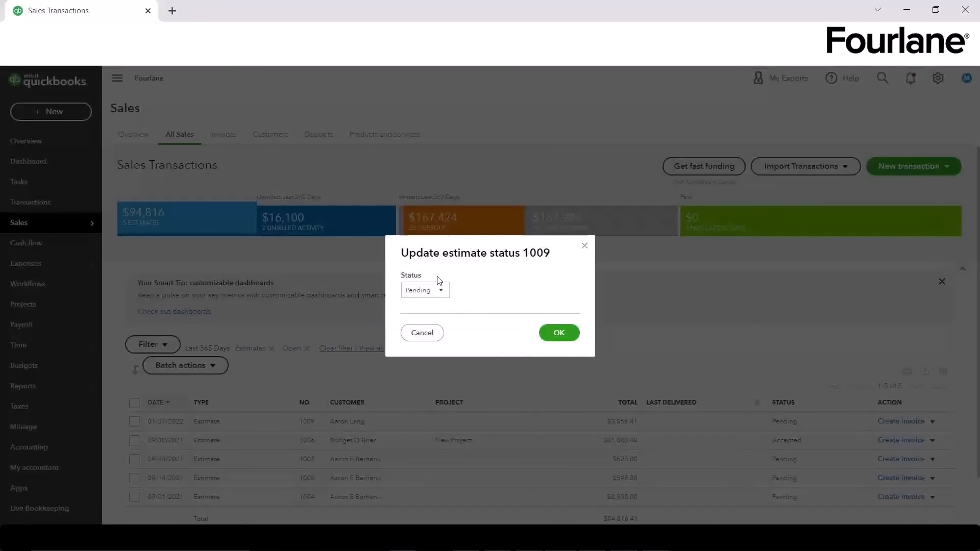
Step: Mark it Accepted, entering the acceptor's name and today's date, 01/31/2022
left_click(436, 290)
left_click(428, 323)
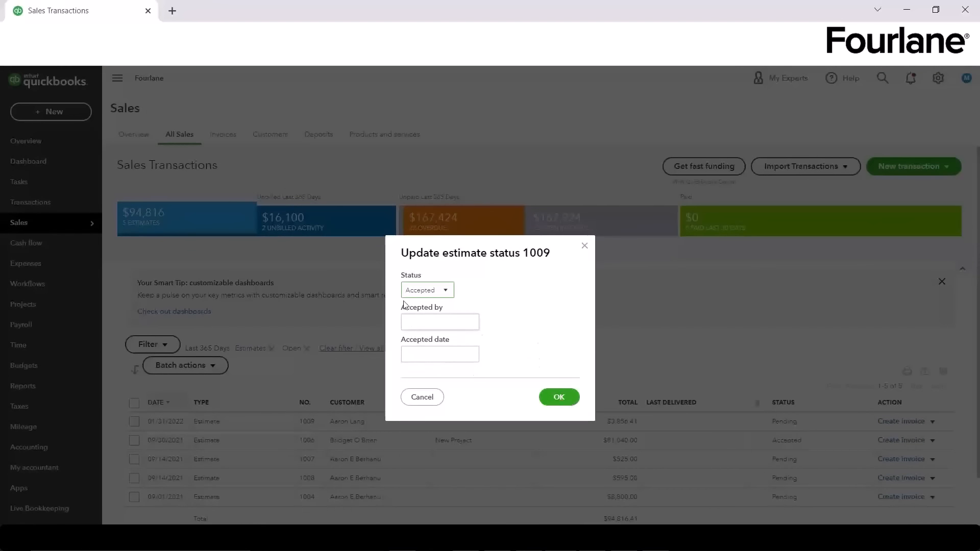
left_click(437, 323)
type("Joan")
key("Tab")
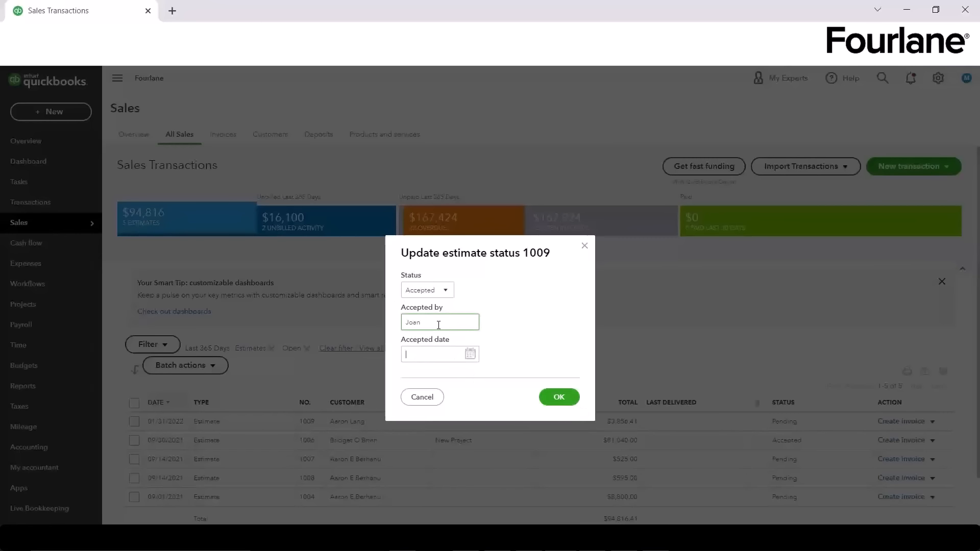
type("t")
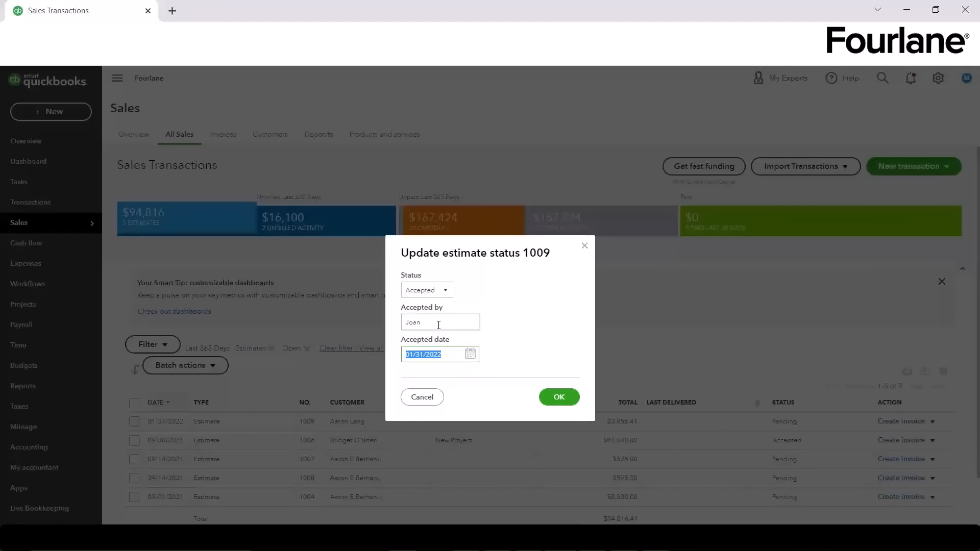
left_click(558, 397)
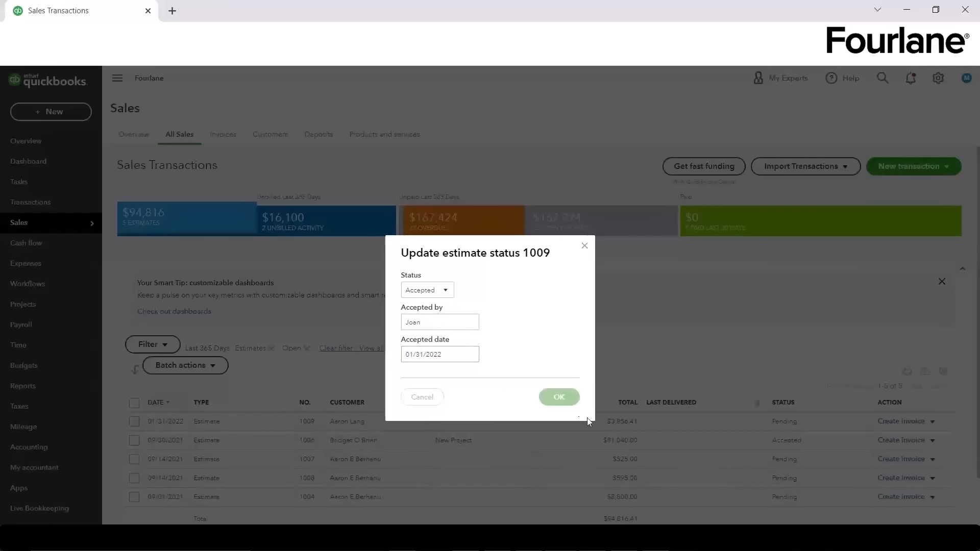
left_click(933, 422)
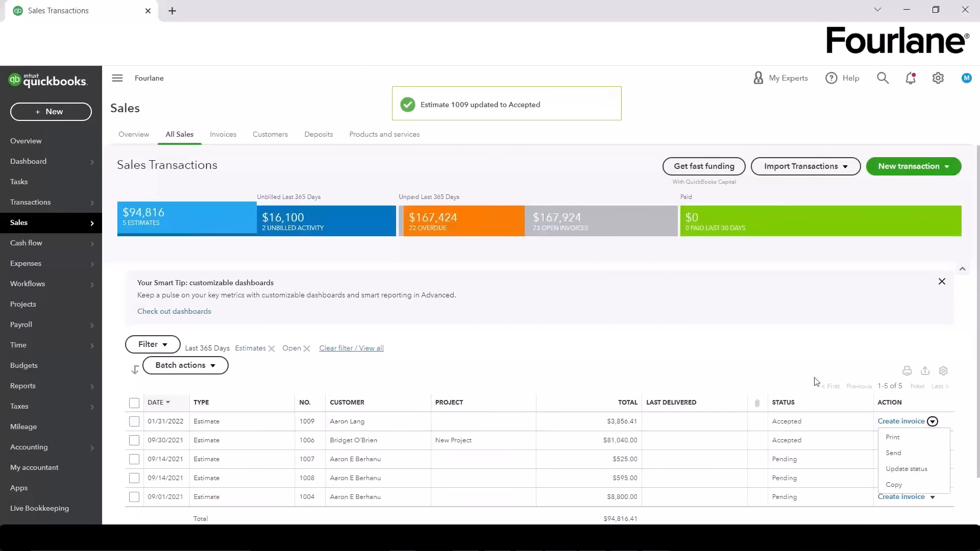
left_click(762, 356)
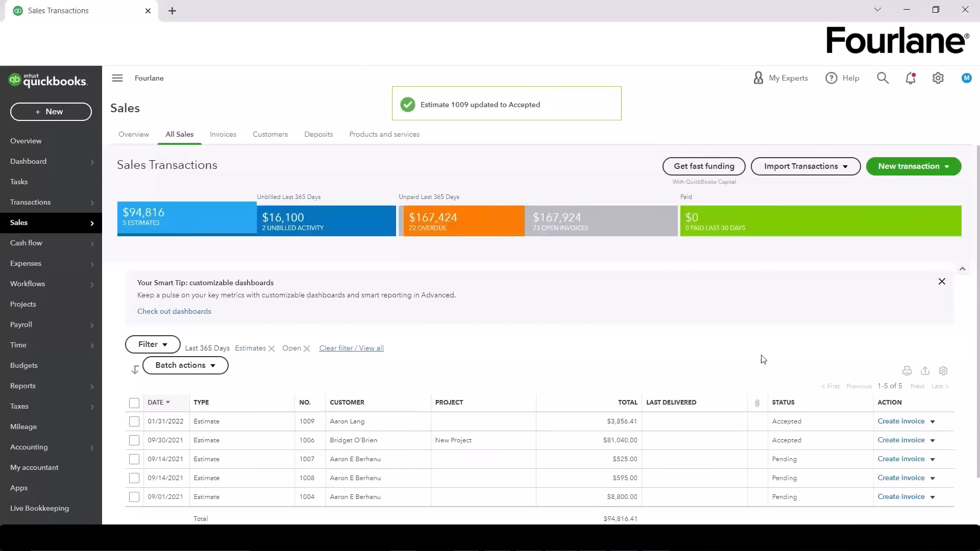
Step: Create invoice #1024 from estimate 1009, invoicing a custom amount for each line
left_click(901, 421)
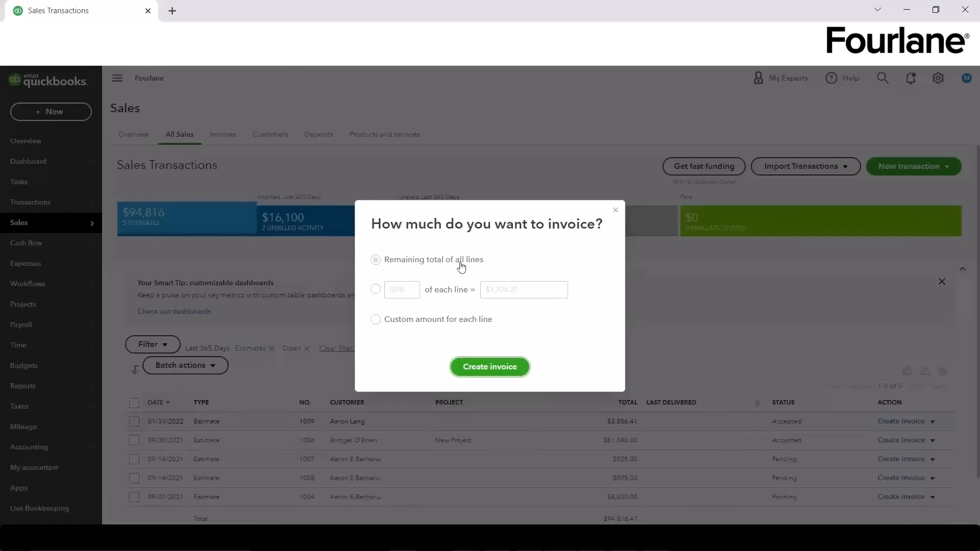
left_click(376, 289)
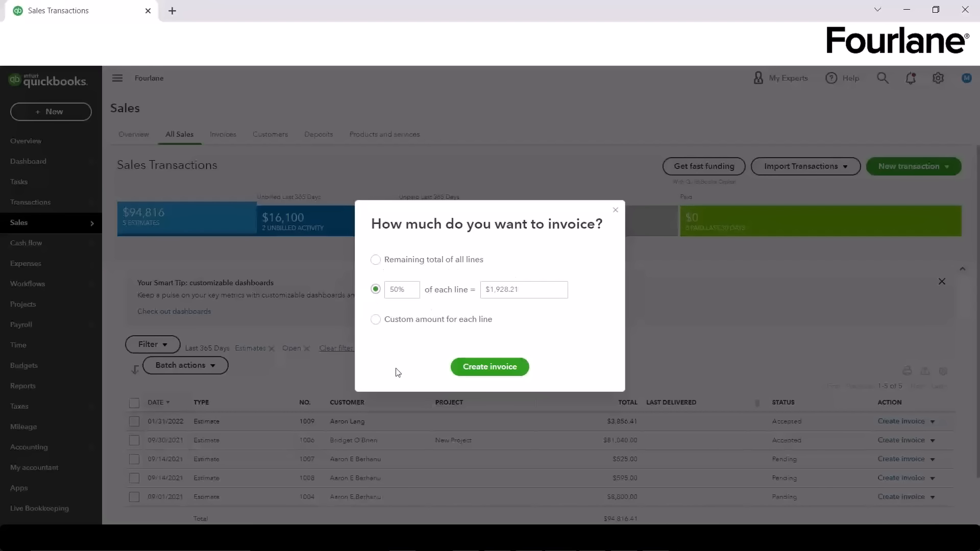
left_click(376, 319)
left_click(464, 367)
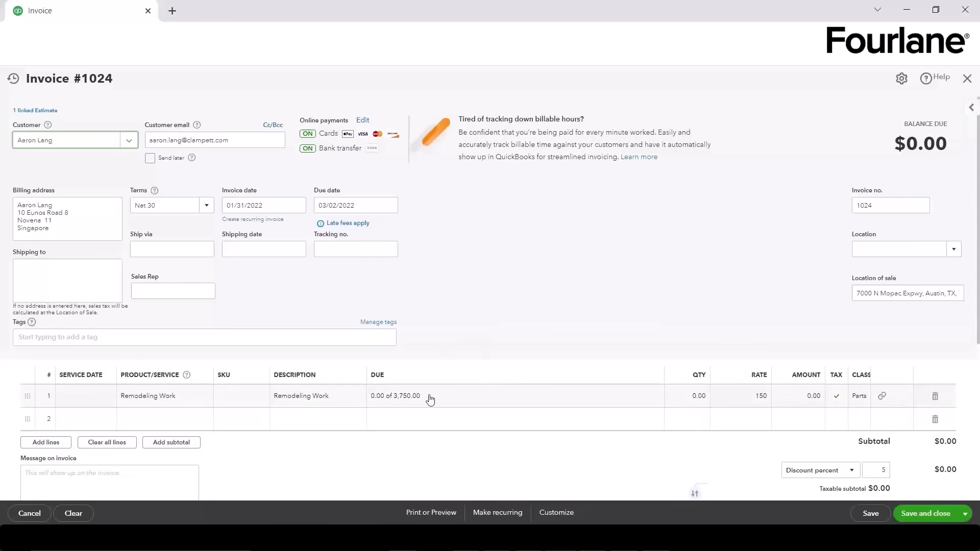
Step: Bill the Remodeling Work line at 85 percent of 3,750.00, giving $3,187.50 and $3,277.94 due
left_click(384, 397)
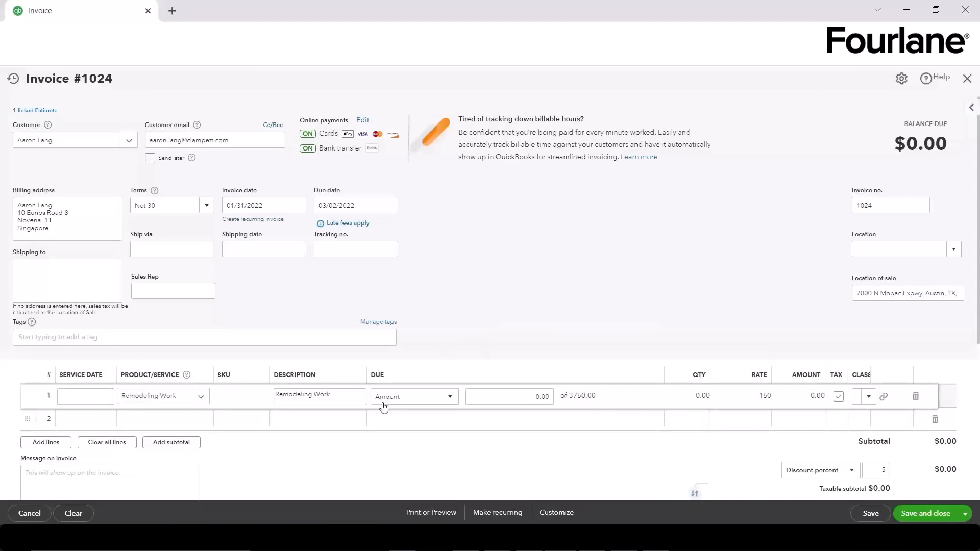
left_click(384, 417)
left_click(386, 401)
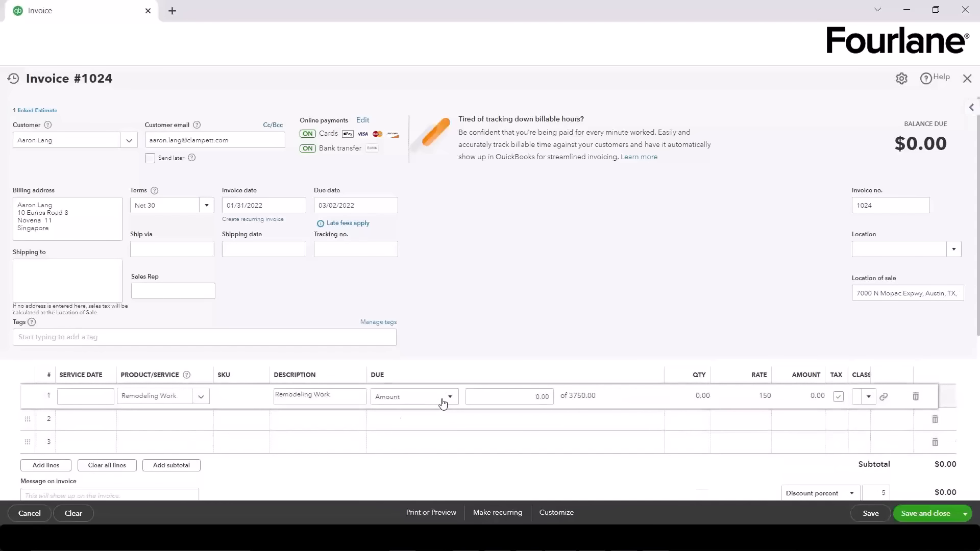
left_click(440, 399)
left_click(428, 416)
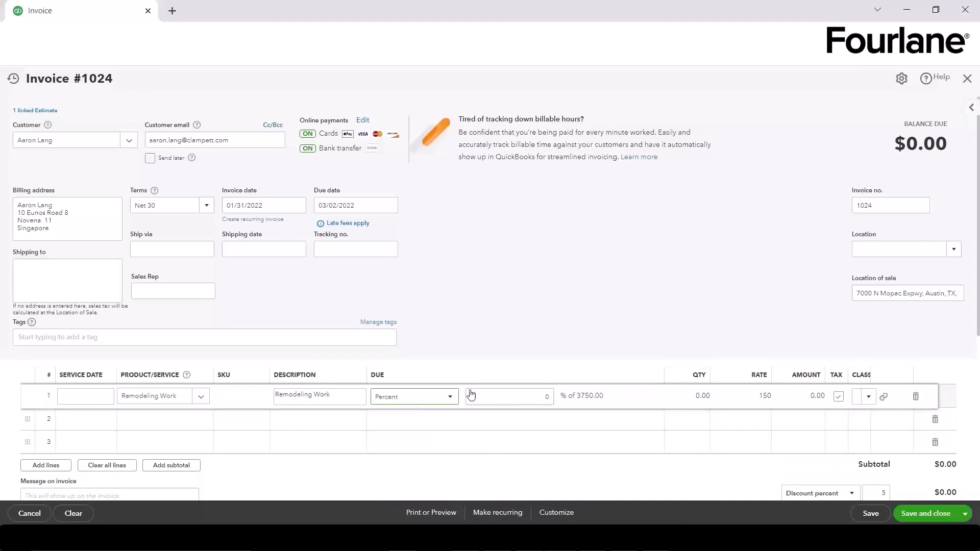
left_click(597, 277)
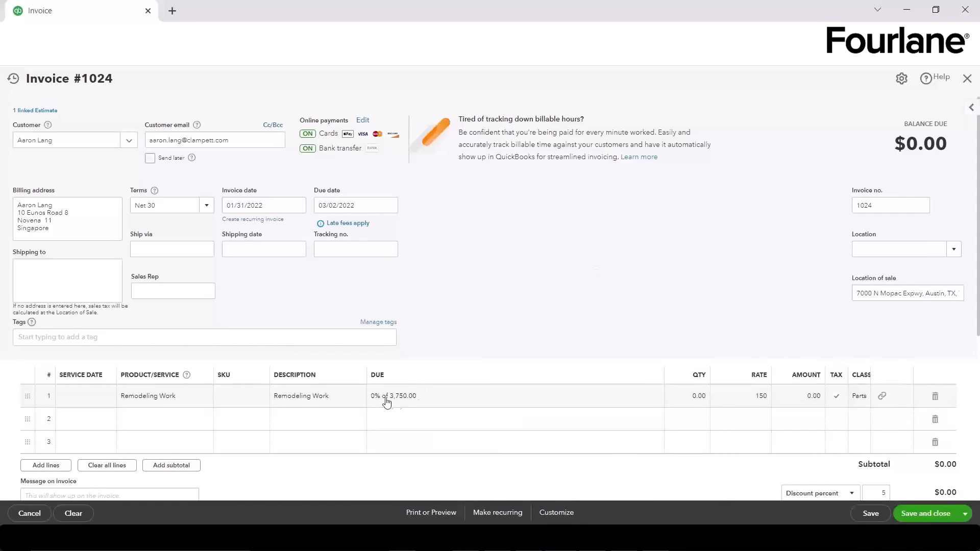
left_click(452, 407)
left_click(531, 397)
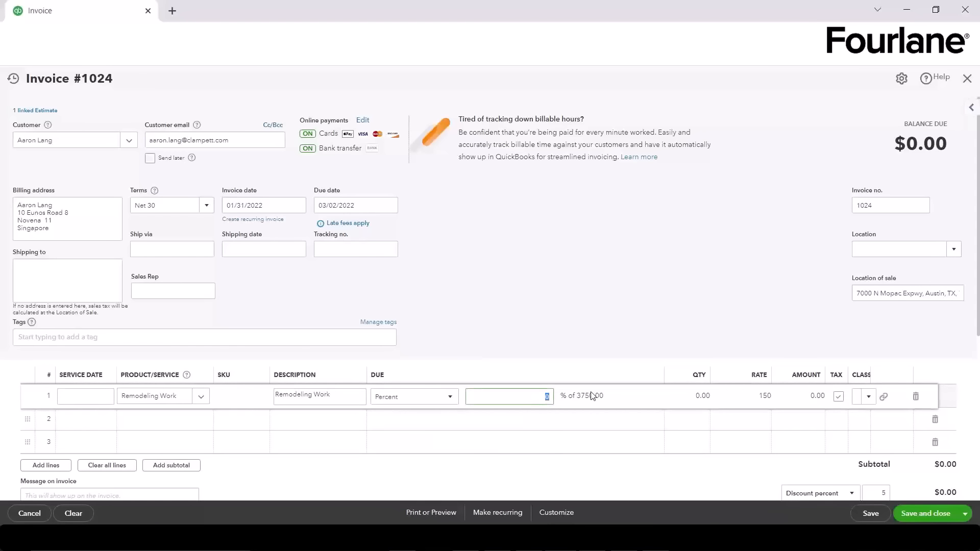
key("Tab")
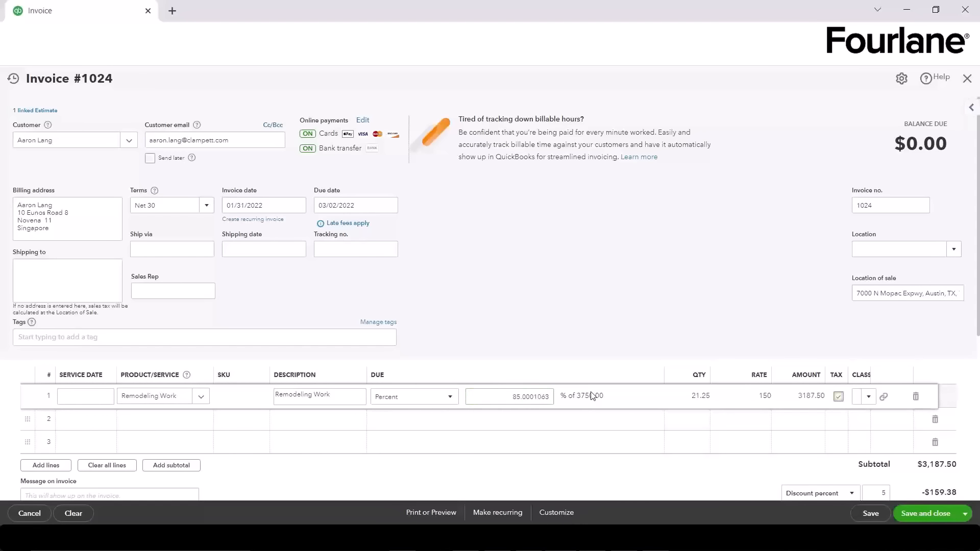
left_click(534, 396)
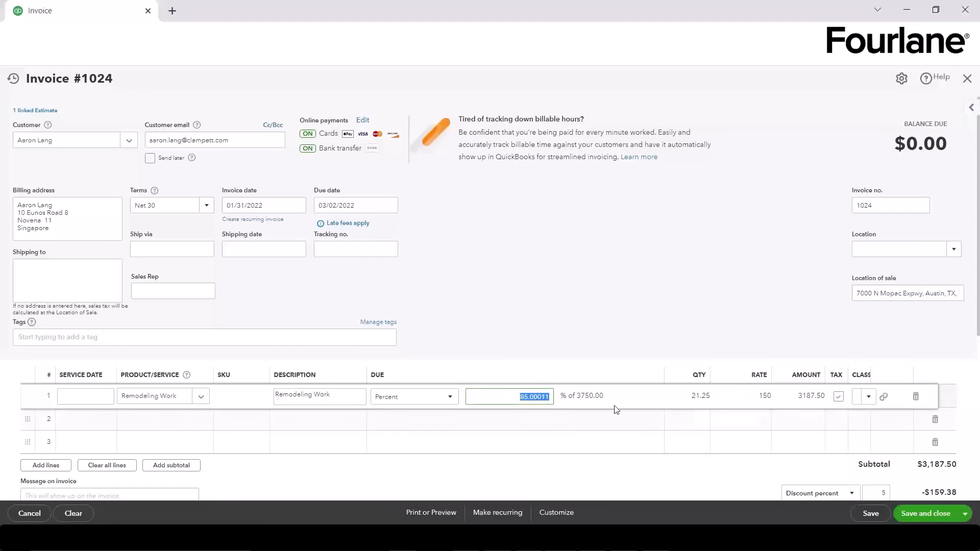
left_click(550, 338)
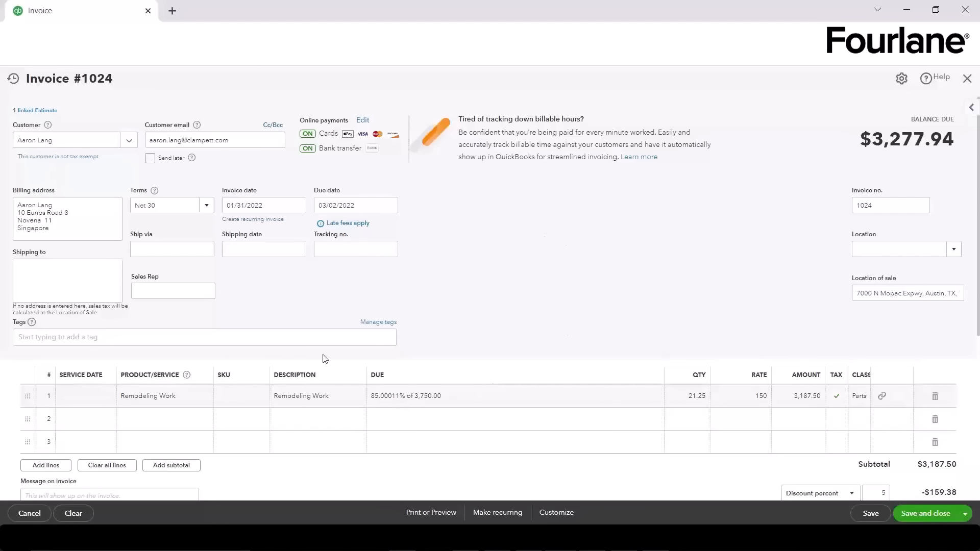
Step: Save invoice #1024 and review its line, 5% discount and tax totals
left_click(870, 514)
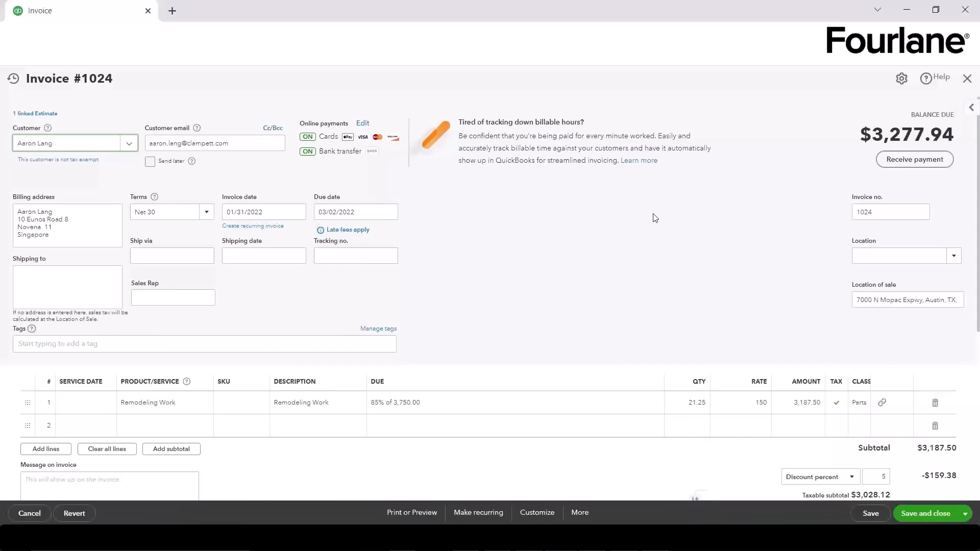
scroll(806, 231, "down", 2)
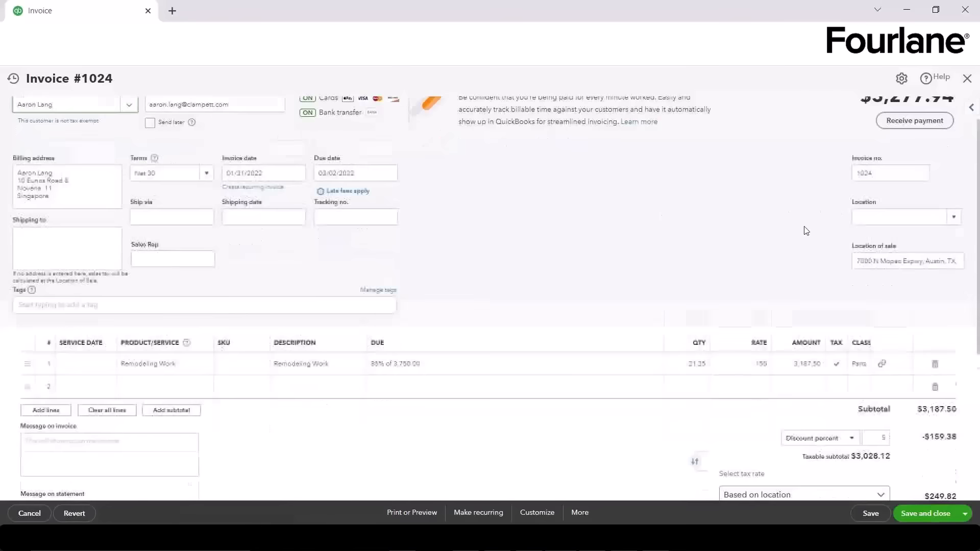
scroll(806, 231, "down", 5)
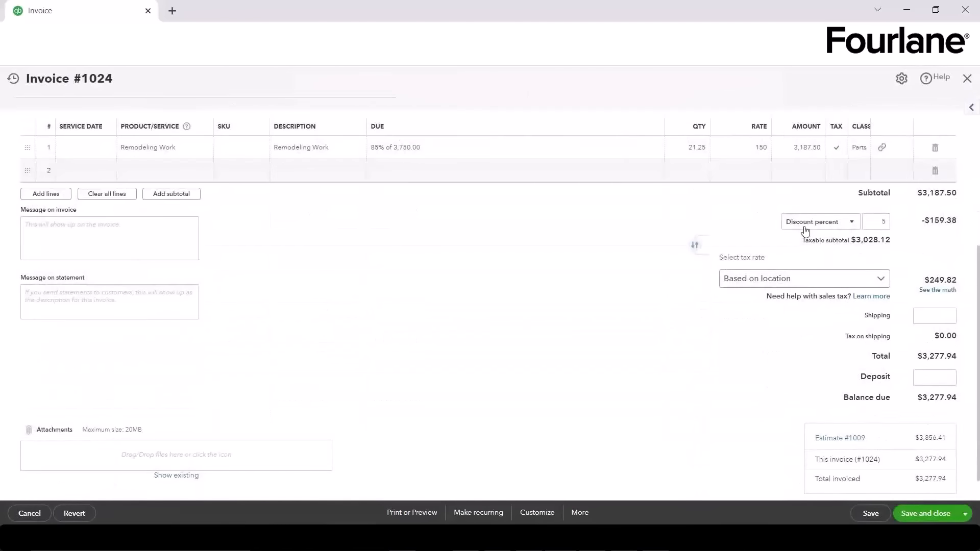
scroll(805, 230, "down", 1)
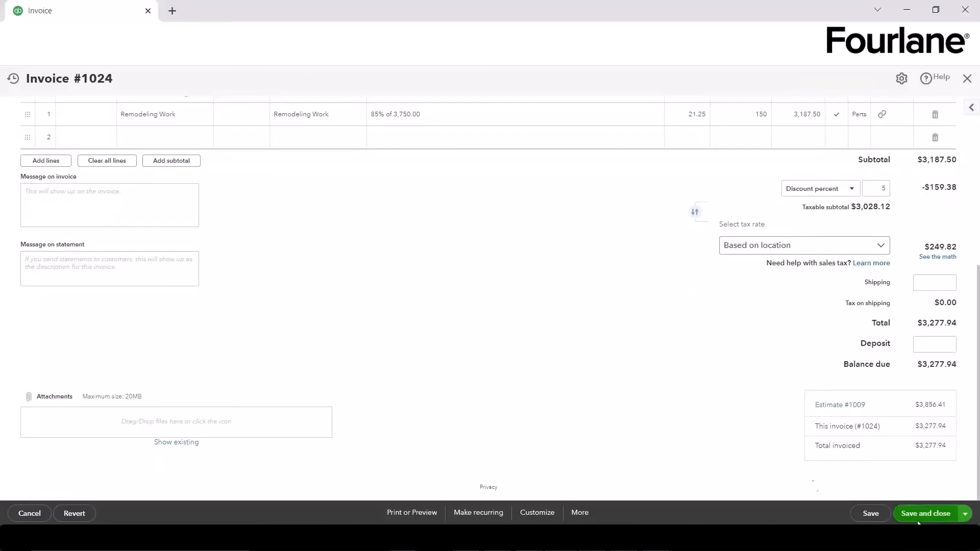
Step: Request the invoice's Transaction journal from More, then choose to stay on the invoice
left_click(587, 518)
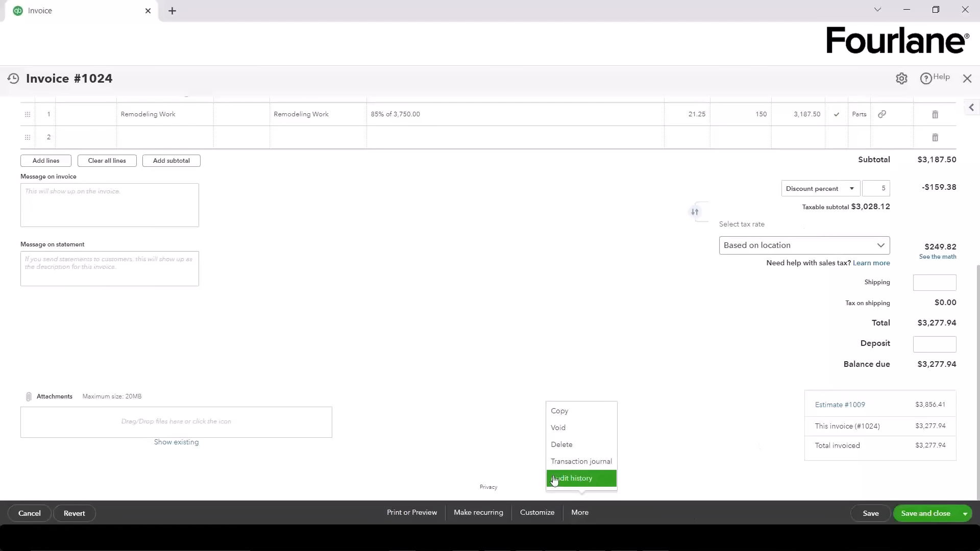
left_click(609, 463)
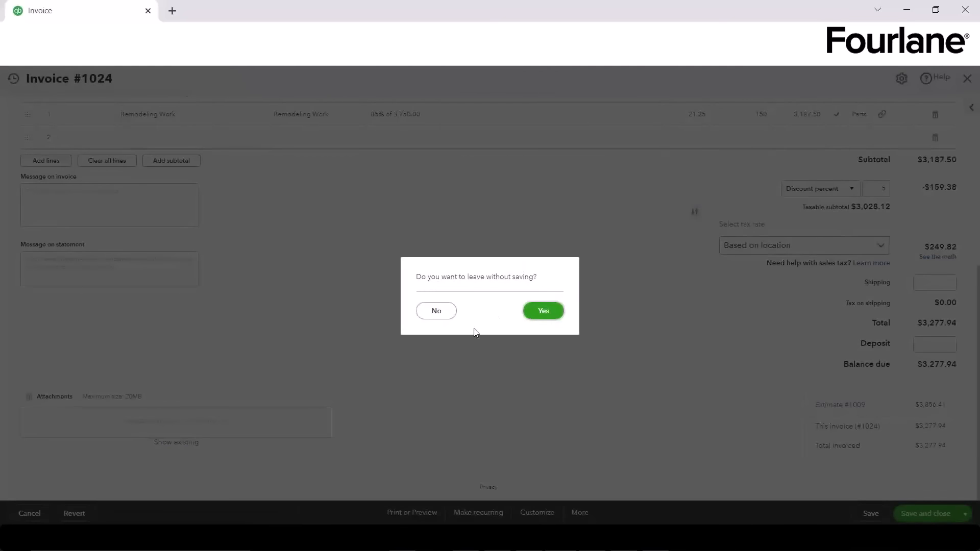
left_click(430, 316)
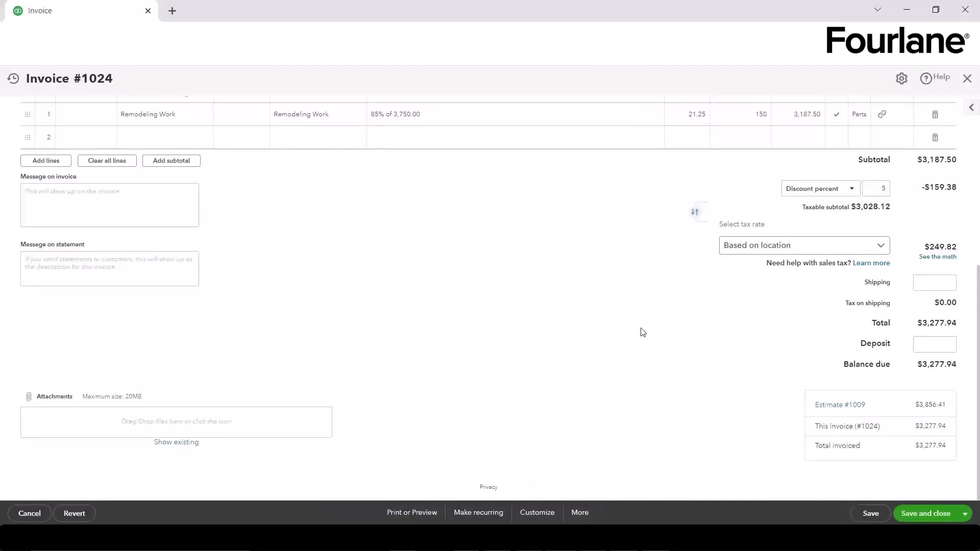
scroll(612, 374, "up", 5)
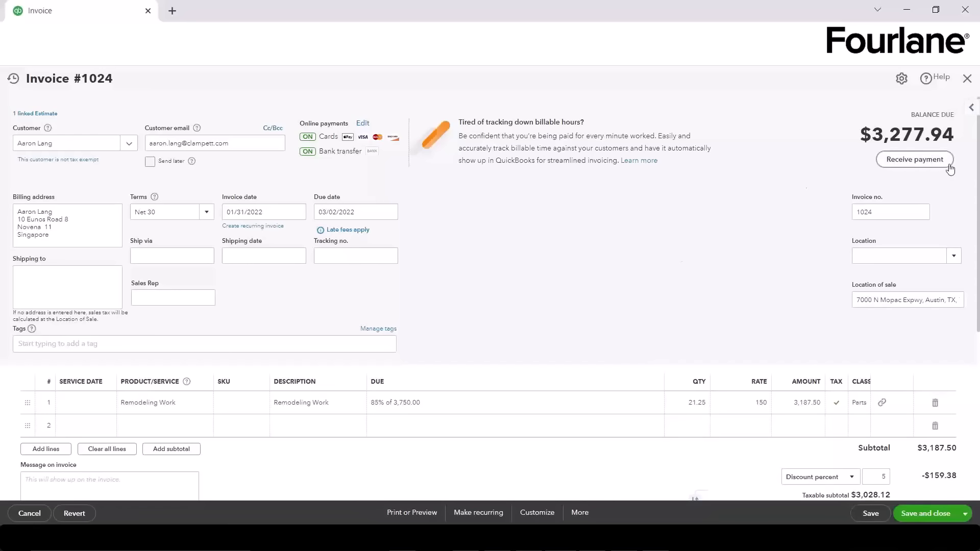
Step: Record the $3,277.94 payment for invoice #1024 and return to the sales list
left_click(918, 165)
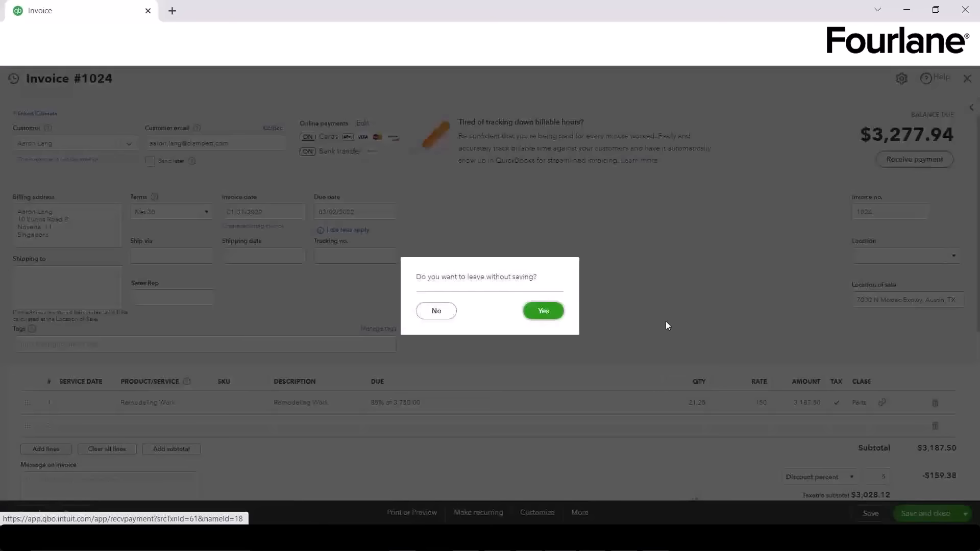
left_click(544, 310)
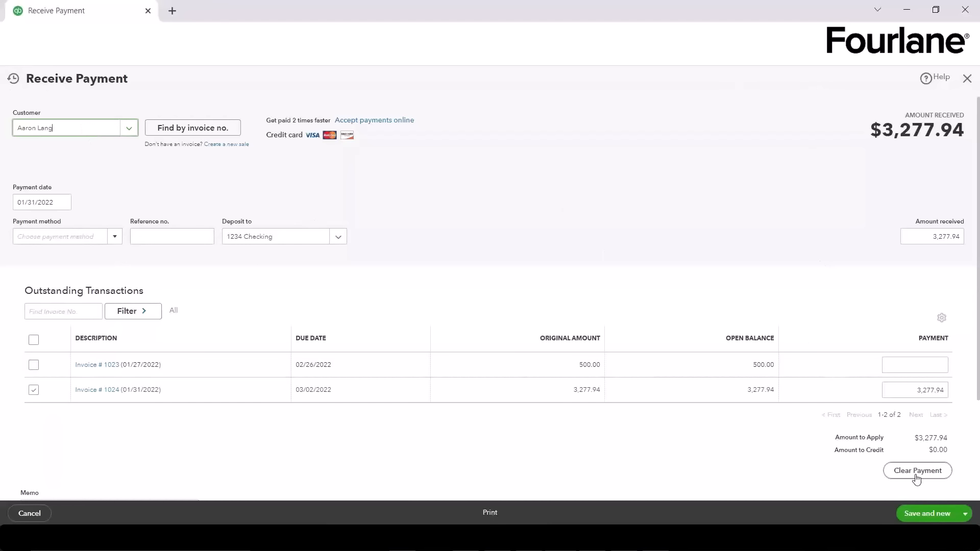
left_click(920, 507)
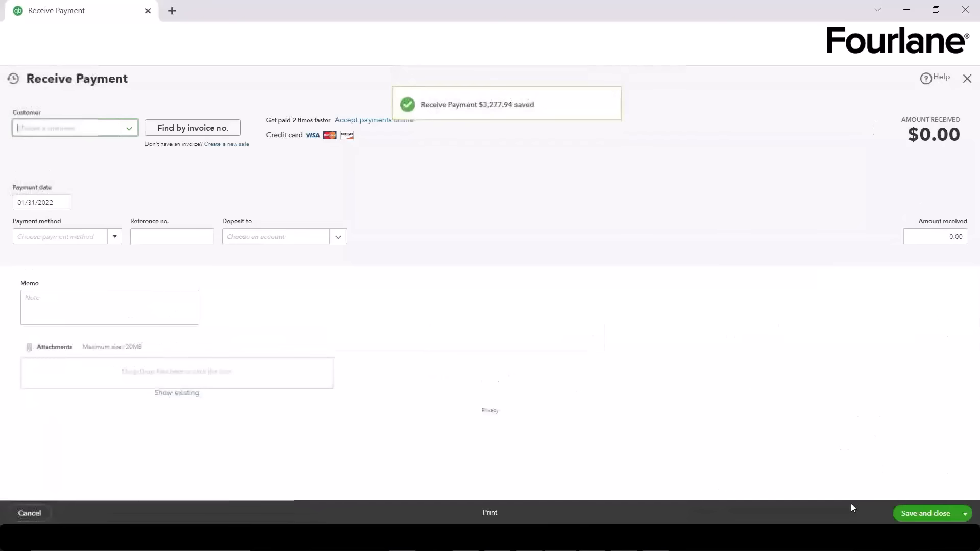
left_click(968, 80)
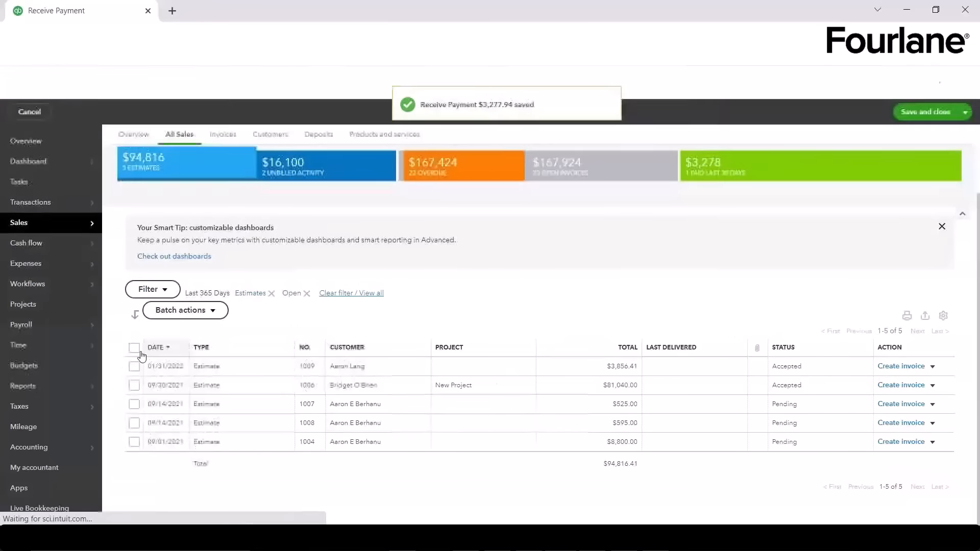
mouse_move(18, 227)
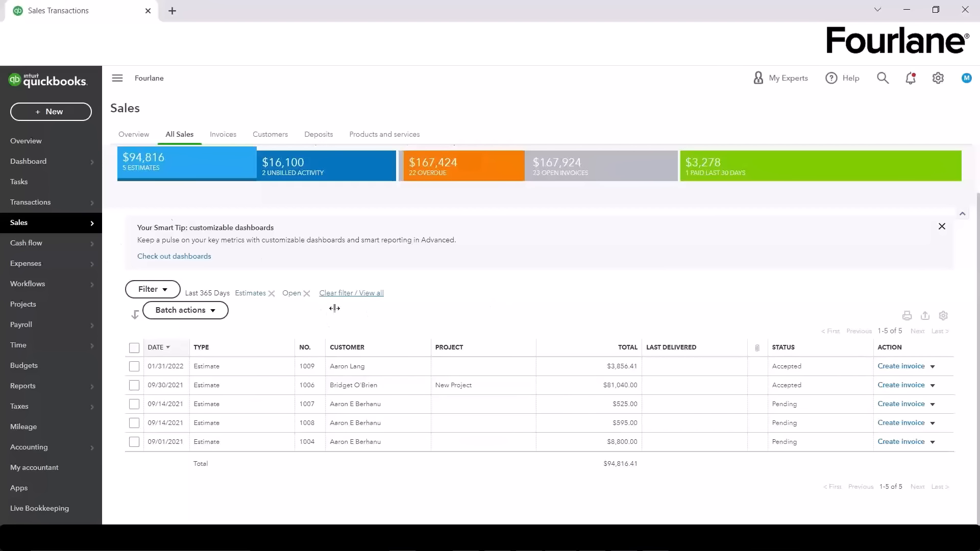
Step: Copy estimate #1009 into a new $1,250.00 purchase order without saving the estimate
left_click(231, 367)
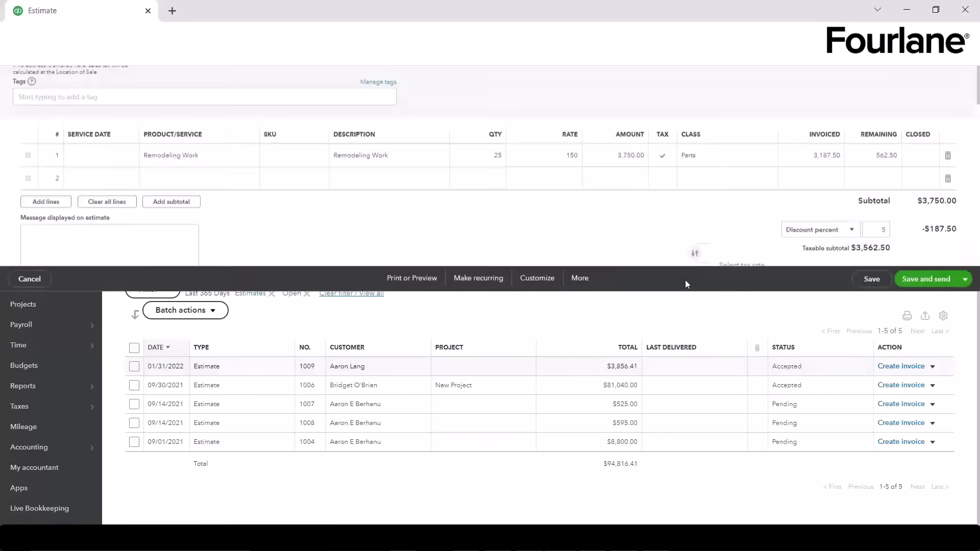
left_click(858, 129)
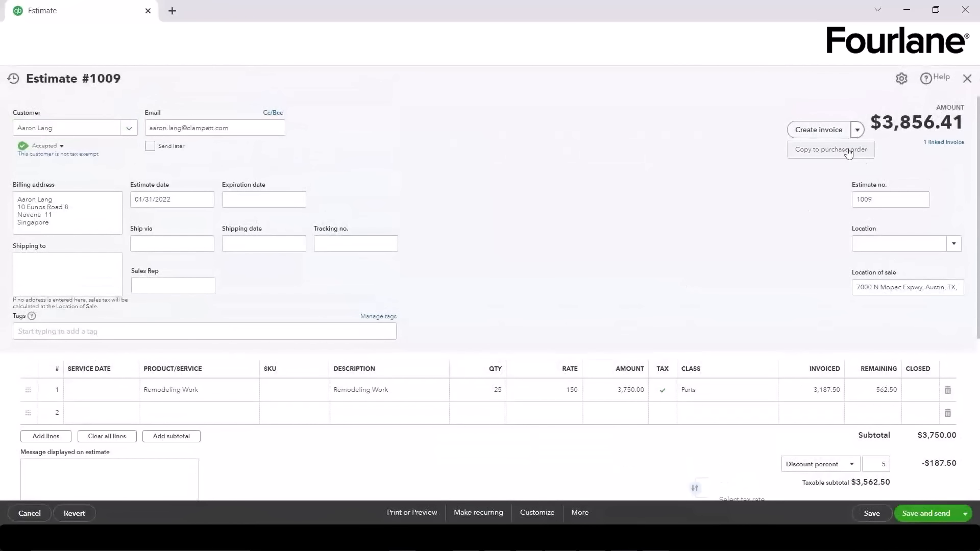
left_click(849, 153)
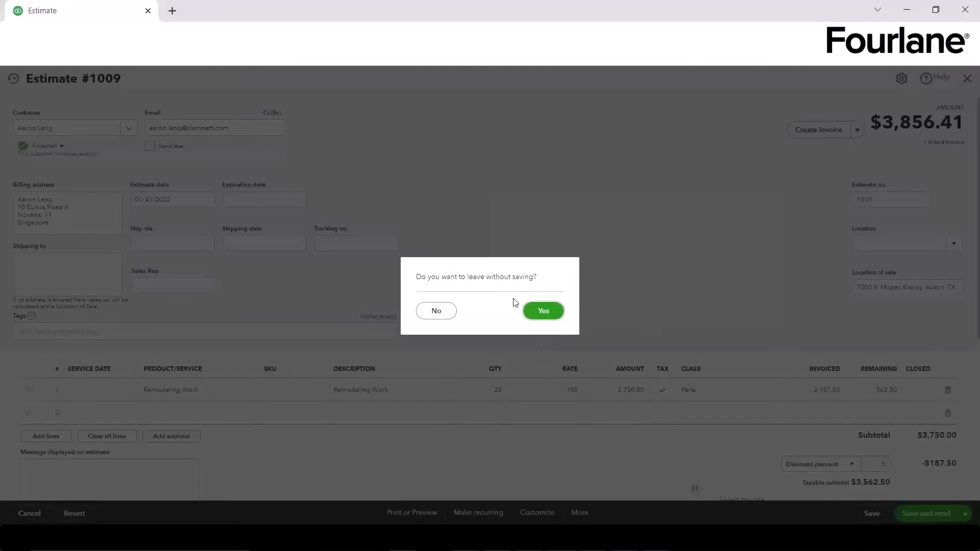
left_click(541, 316)
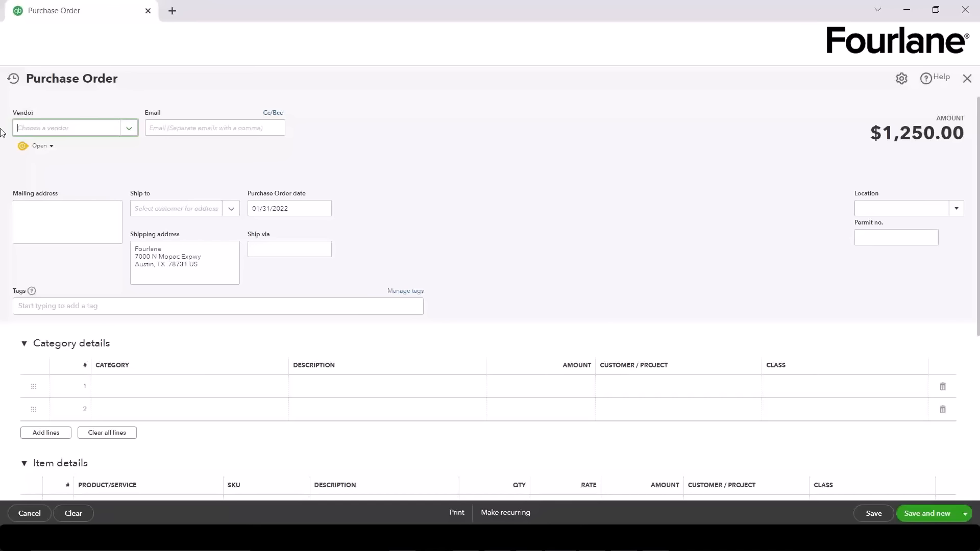
Step: Choose Mike's Plant Store as the purchase order's vendor
left_click(132, 130)
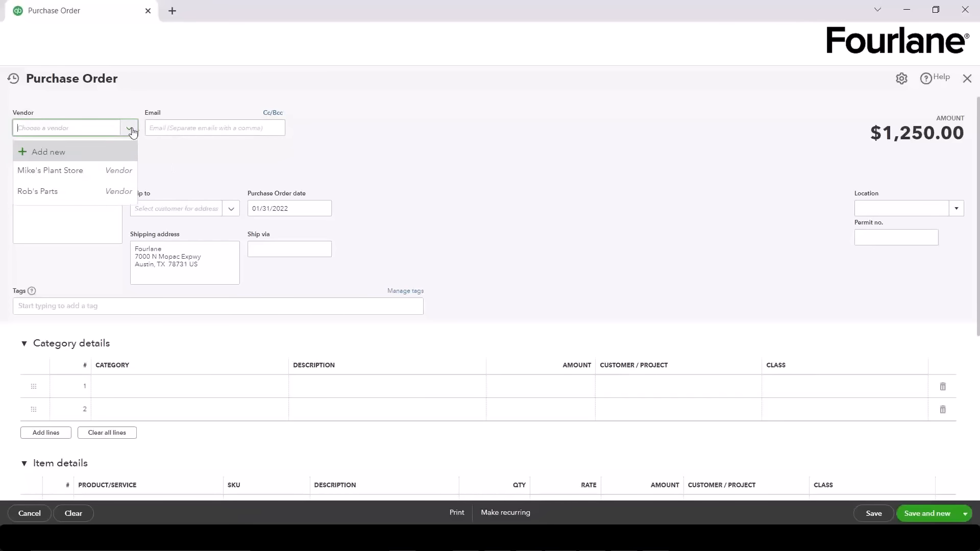
left_click(92, 176)
left_click(416, 142)
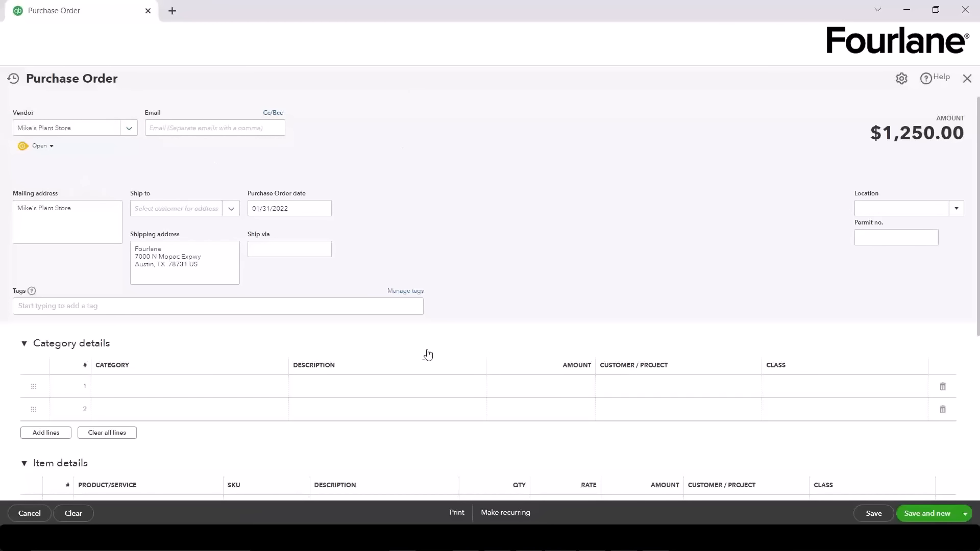
scroll(462, 283, "down", 1)
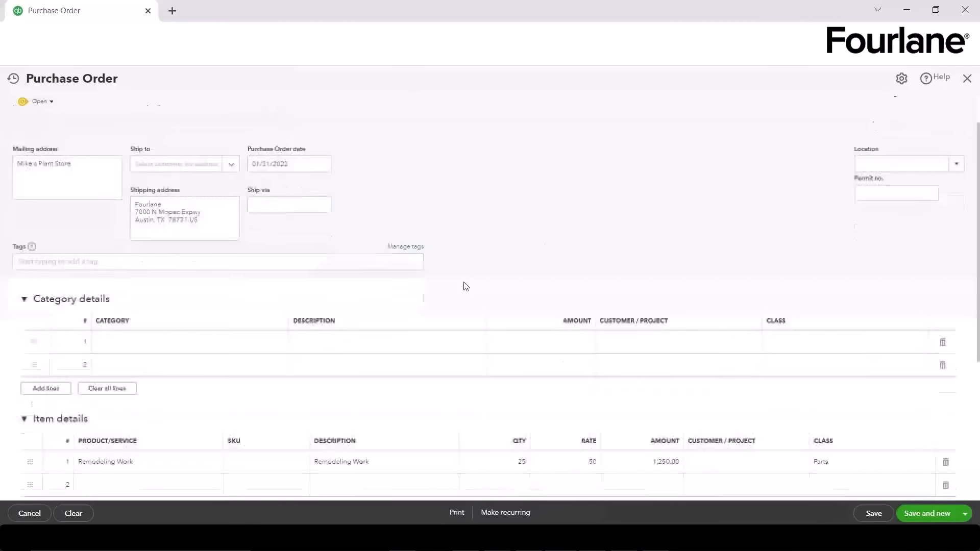
scroll(79, 134, "up", 1)
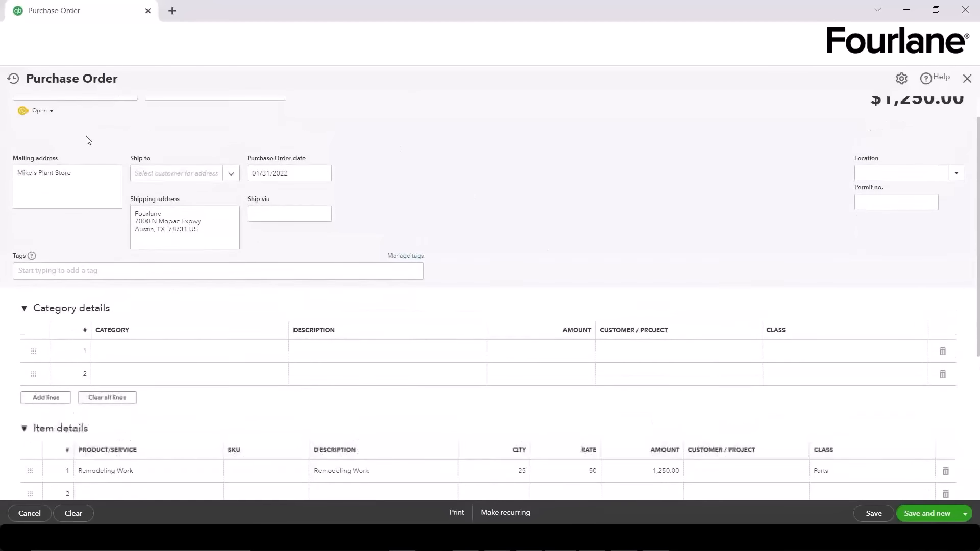
scroll(432, 185, "down", 3)
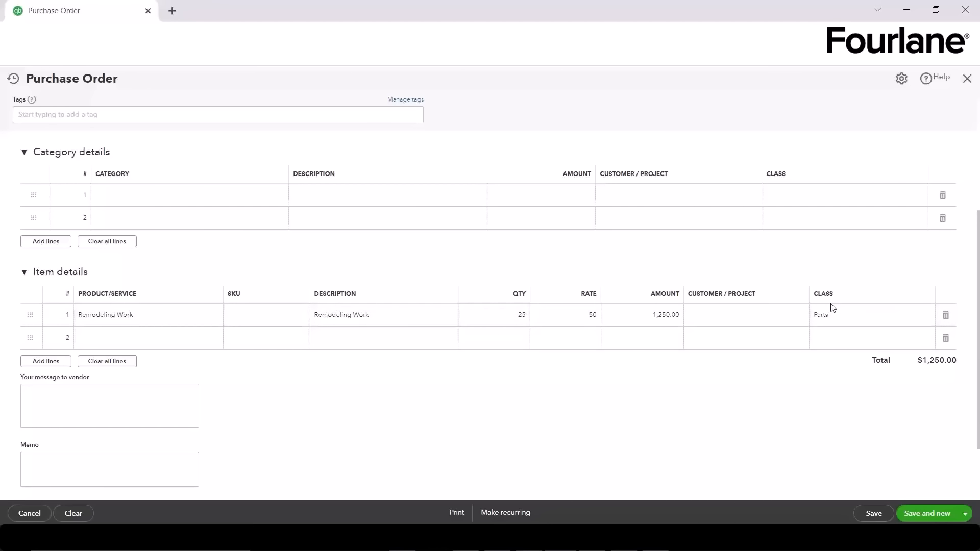
Step: Assign the Remodeling Work line to the estimate's customer and save Purchase Order #1002
left_click(766, 320)
left_click(799, 319)
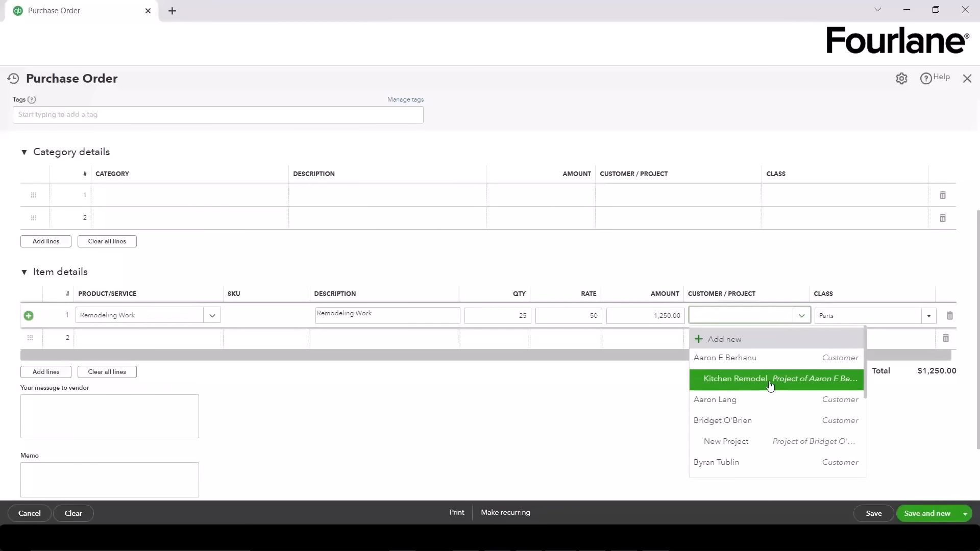
left_click(750, 400)
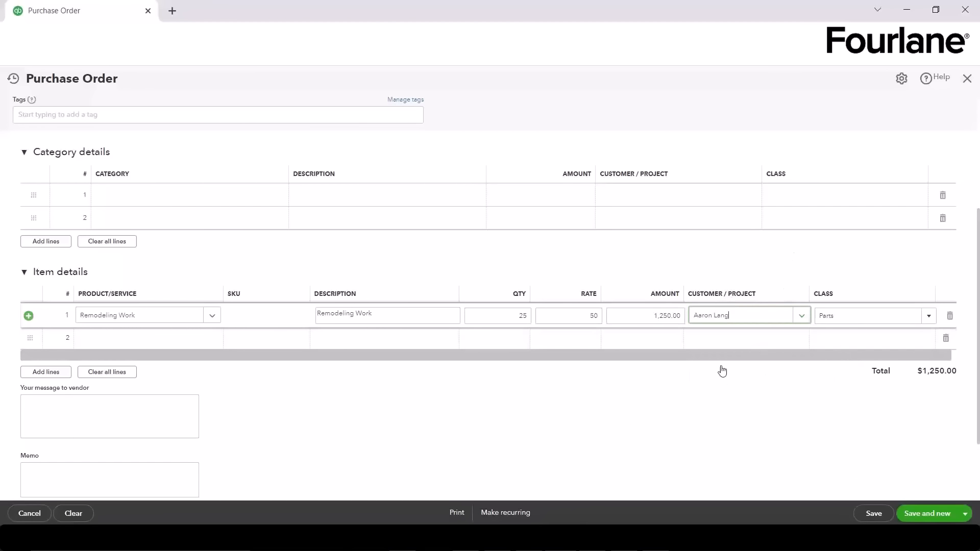
scroll(529, 410, "up", 4)
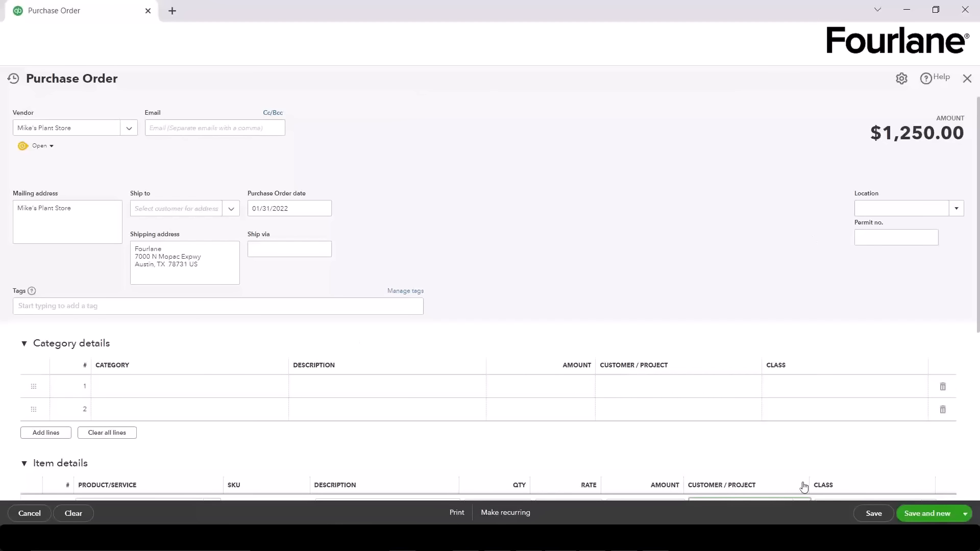
left_click(881, 514)
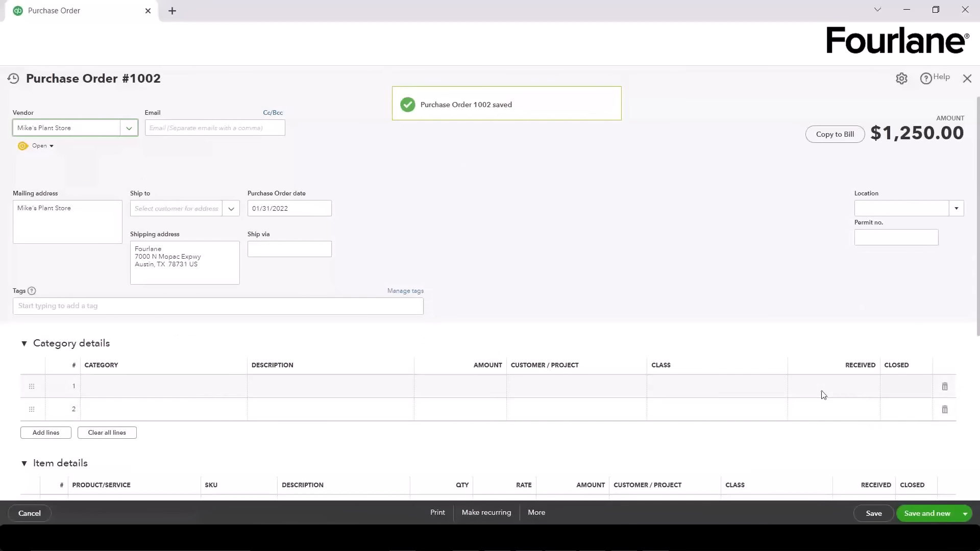
Step: Copy Purchase Order #1002 into a $1,250.00 Mike's Plant Store bill, save it and close it
left_click(846, 139)
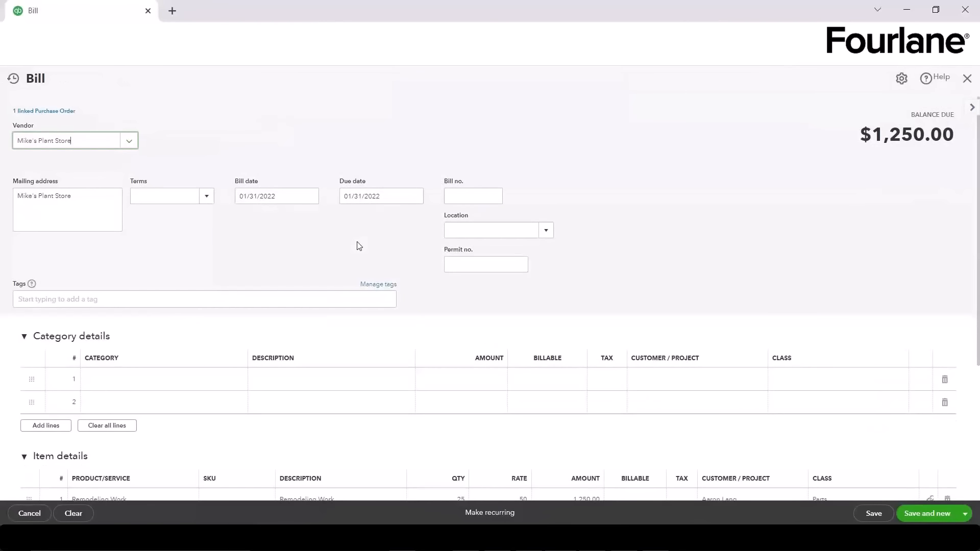
right_click(45, 114)
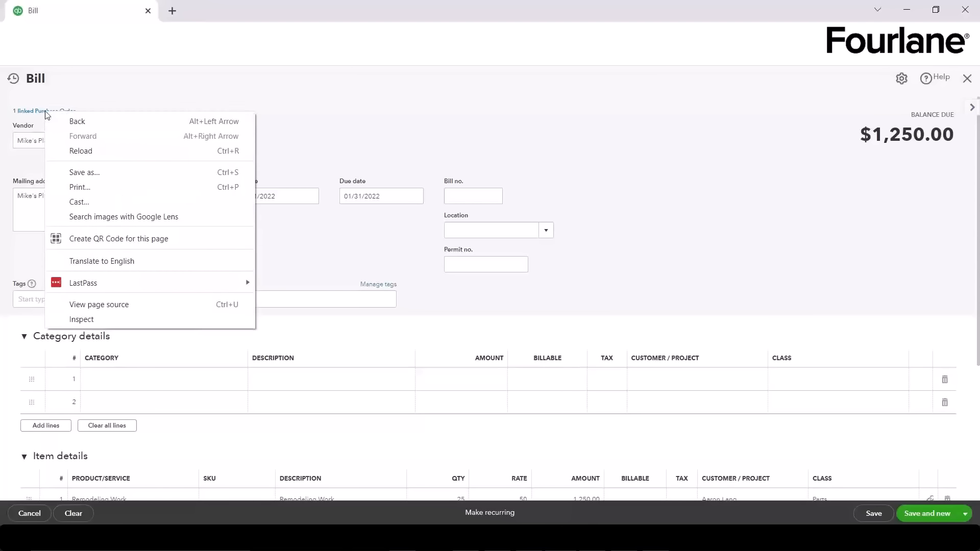
left_click(408, 110)
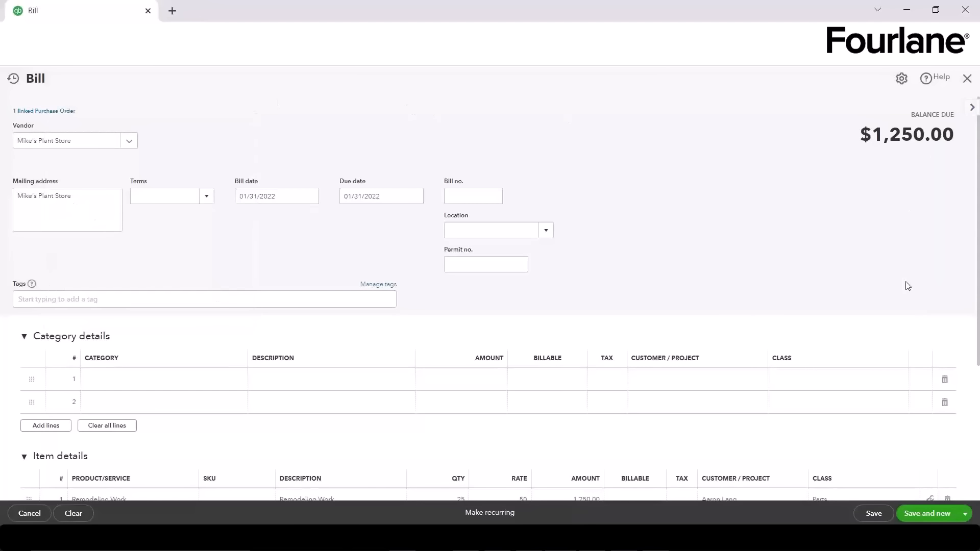
scroll(907, 284, "down", 4)
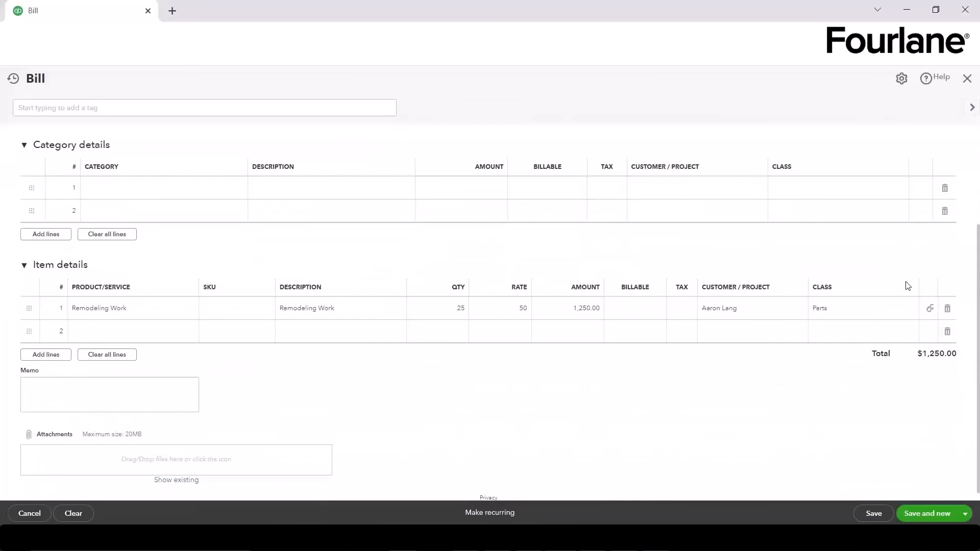
left_click(880, 520)
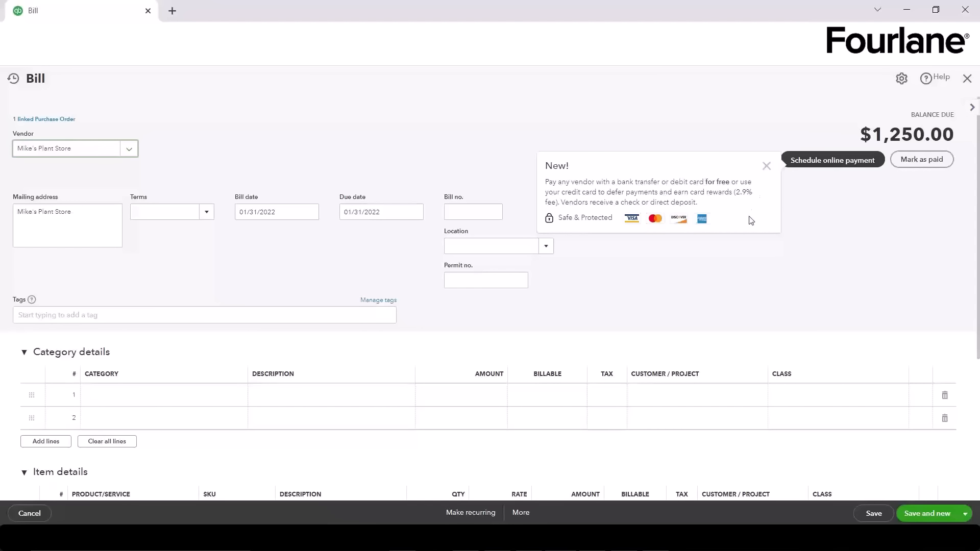
left_click(768, 170)
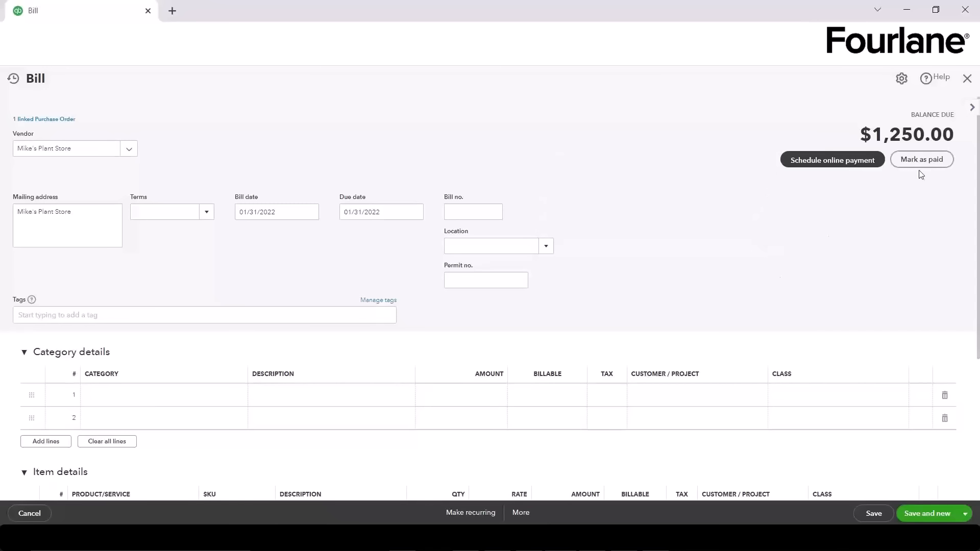
left_click(966, 83)
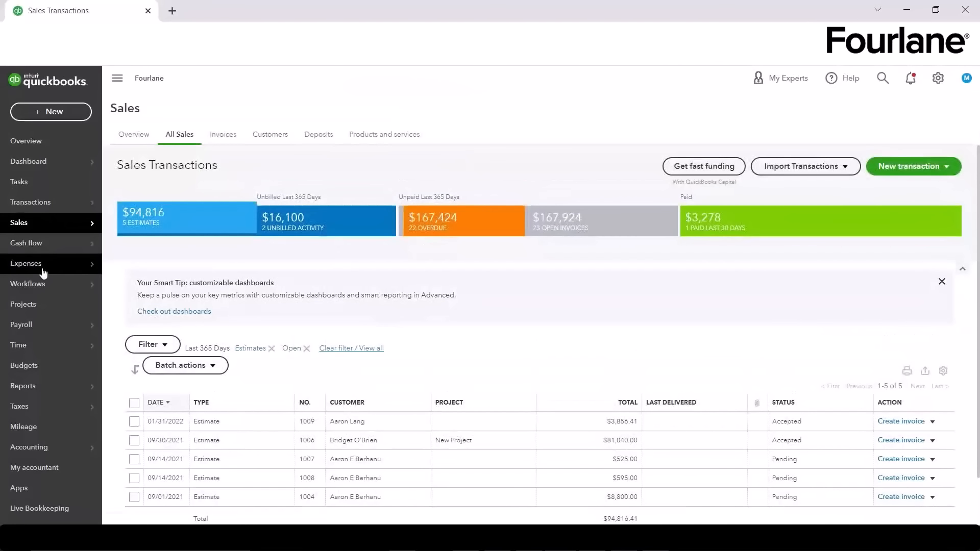
Step: Show Expense Transactions and review the New transaction options
left_click(43, 270)
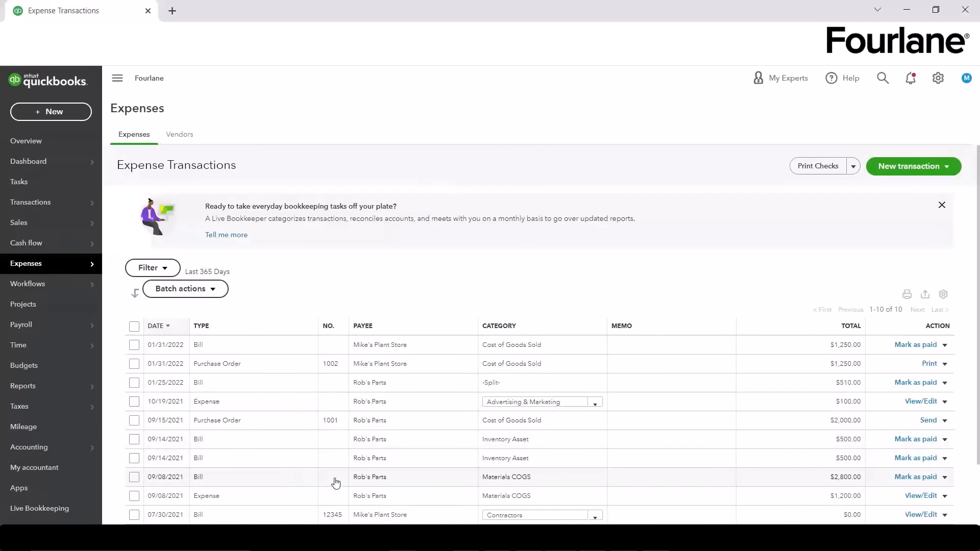
left_click(953, 167)
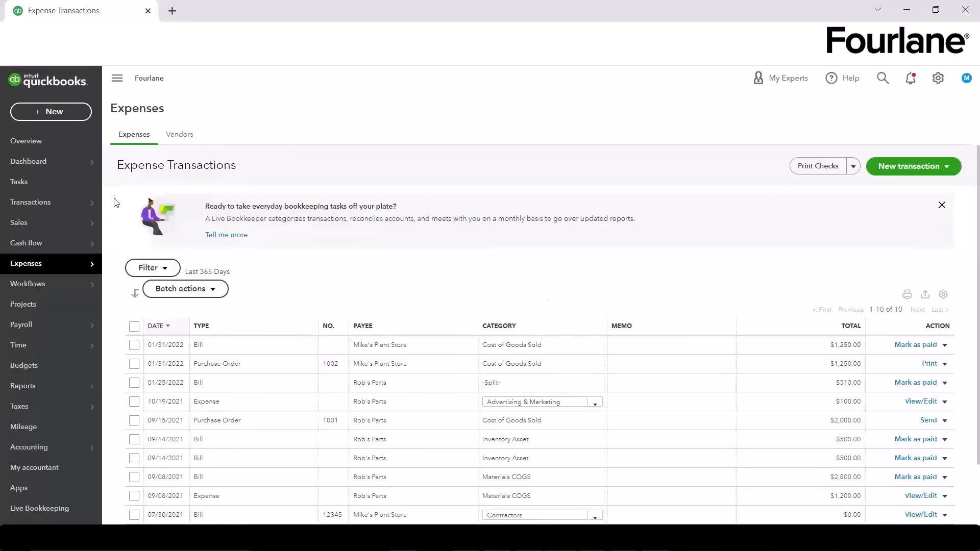
mouse_move(40, 349)
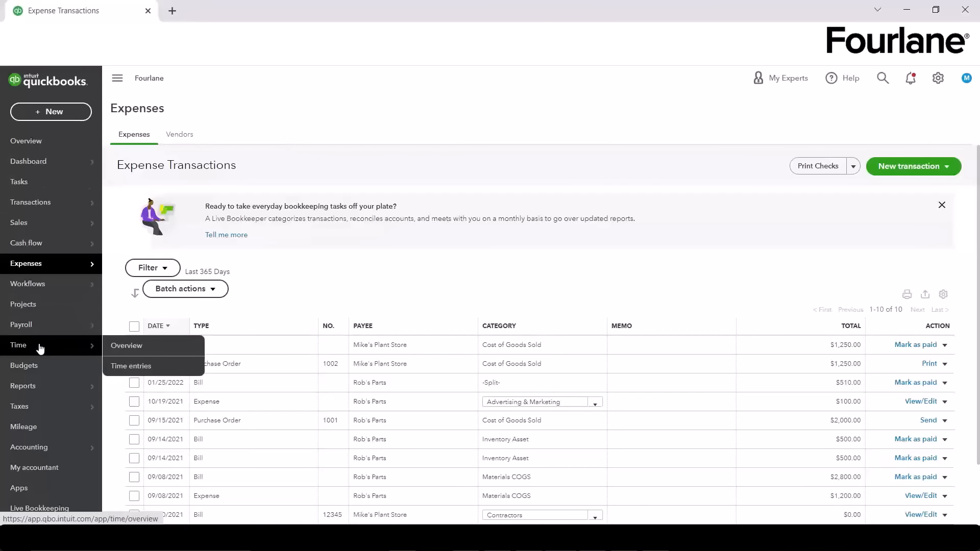
Step: On Time entries, start adding employee time for Jan 24, 25, 27 and 29, then discard it
left_click(144, 367)
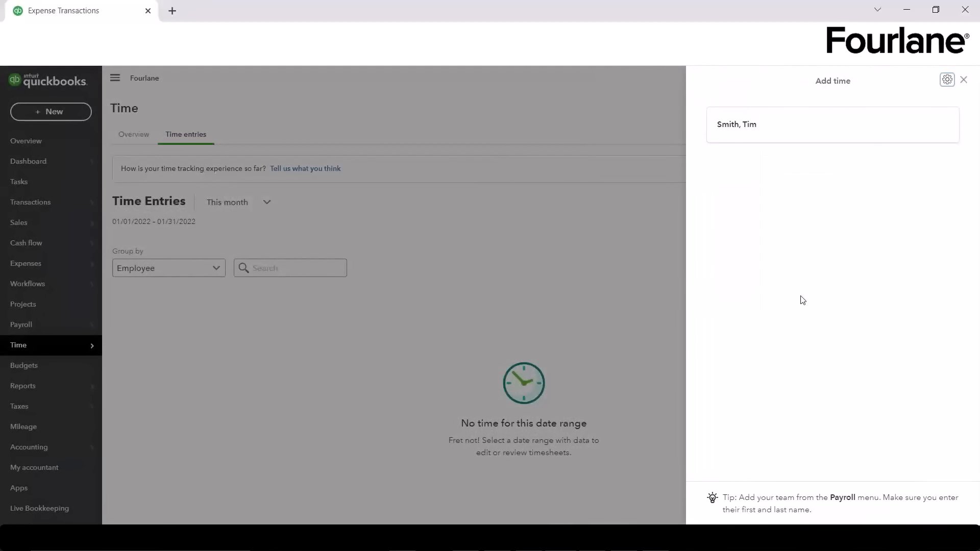
left_click(738, 126)
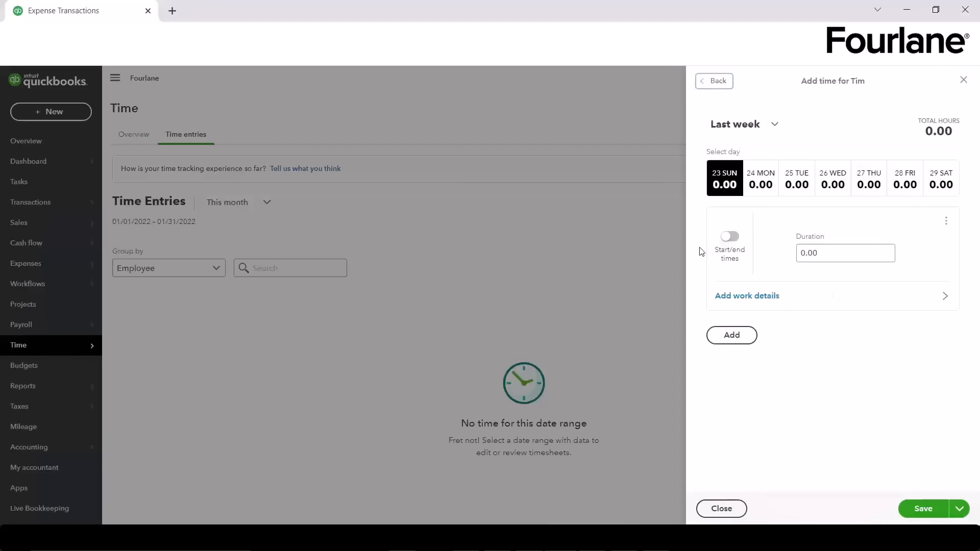
left_click(755, 186)
left_click(799, 186)
left_click(878, 185)
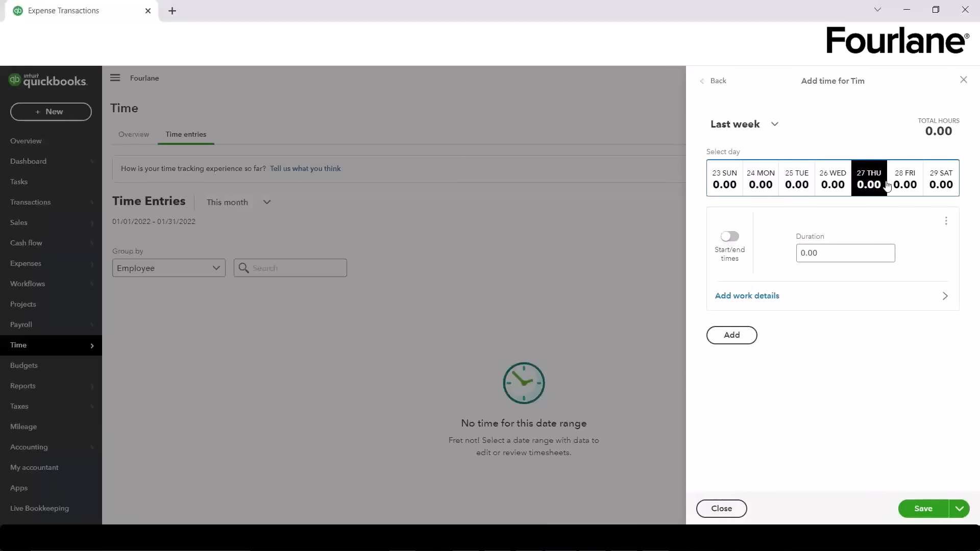
left_click(940, 185)
left_click(764, 295)
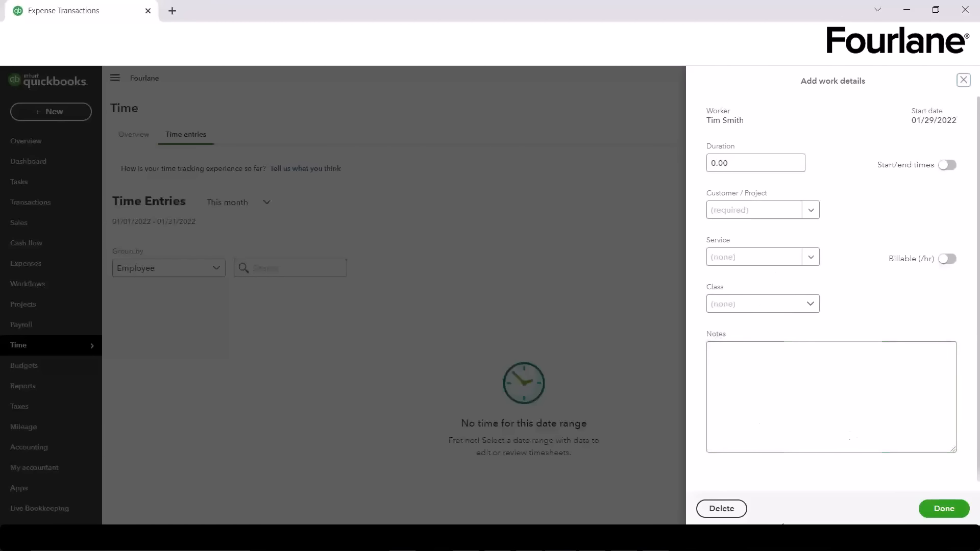
left_click(945, 504)
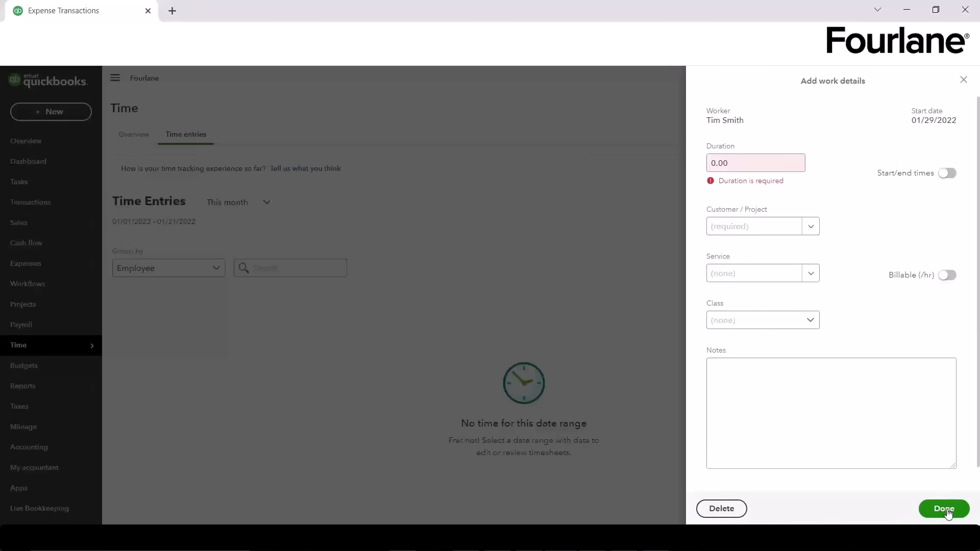
left_click(963, 79)
left_click(964, 79)
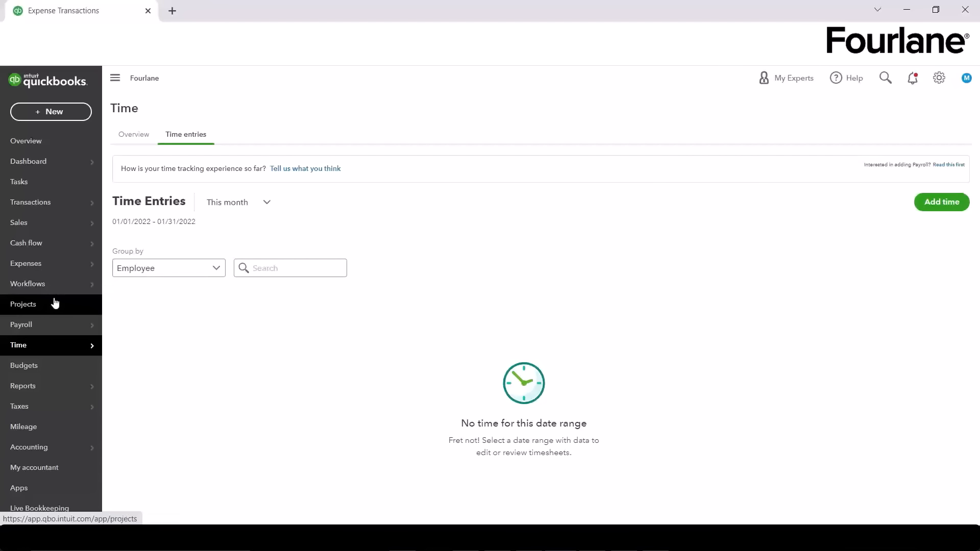
Step: Reach the Chart of Accounts through Reconcile and sort it by account type
mouse_move(64, 445)
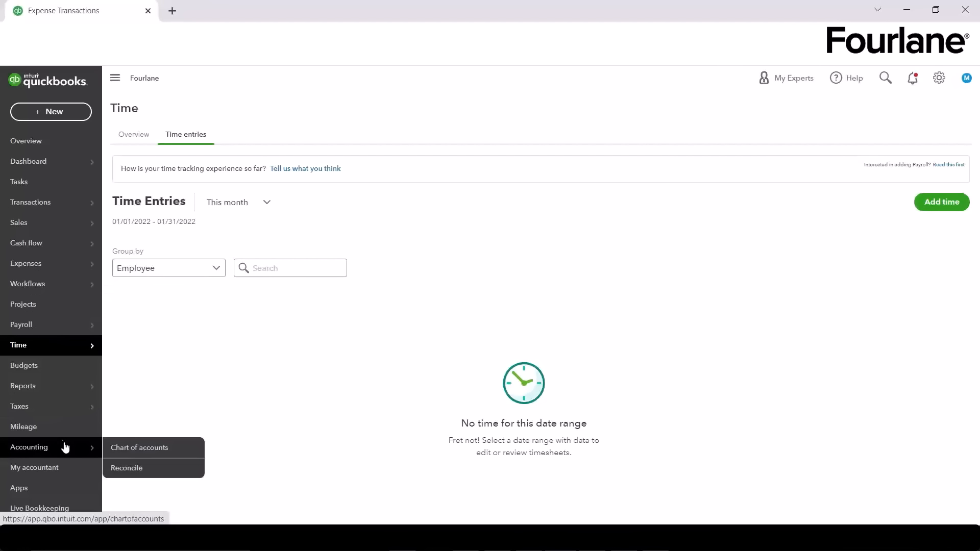
left_click(140, 473)
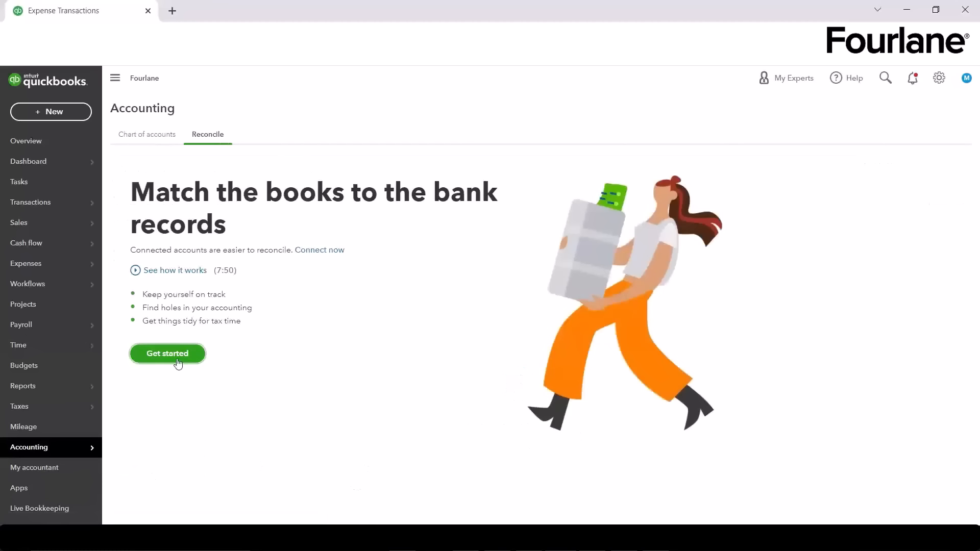
left_click(145, 137)
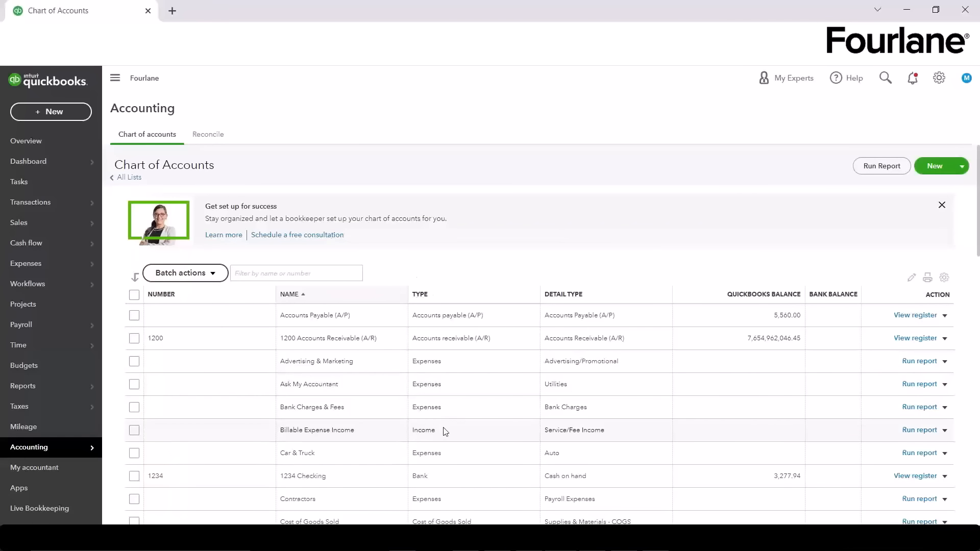
left_click(448, 300)
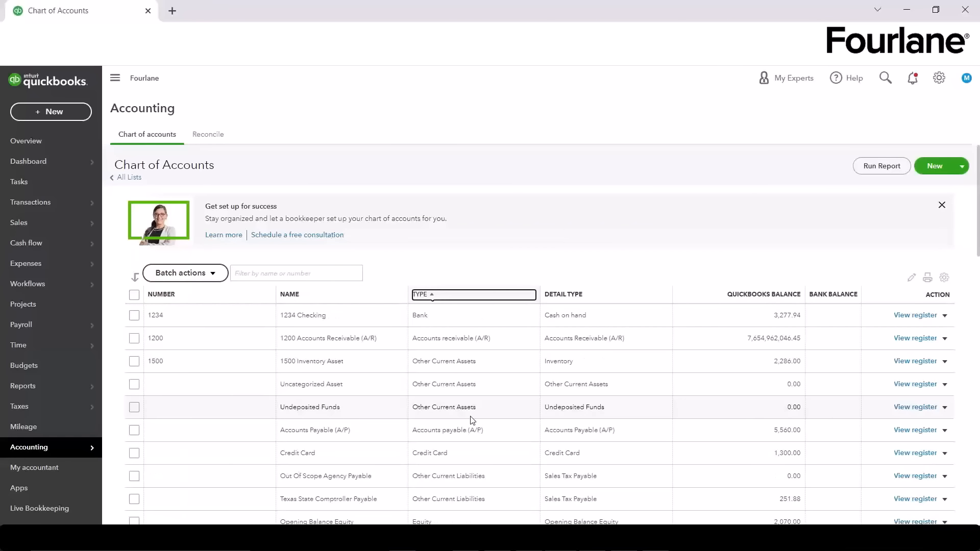
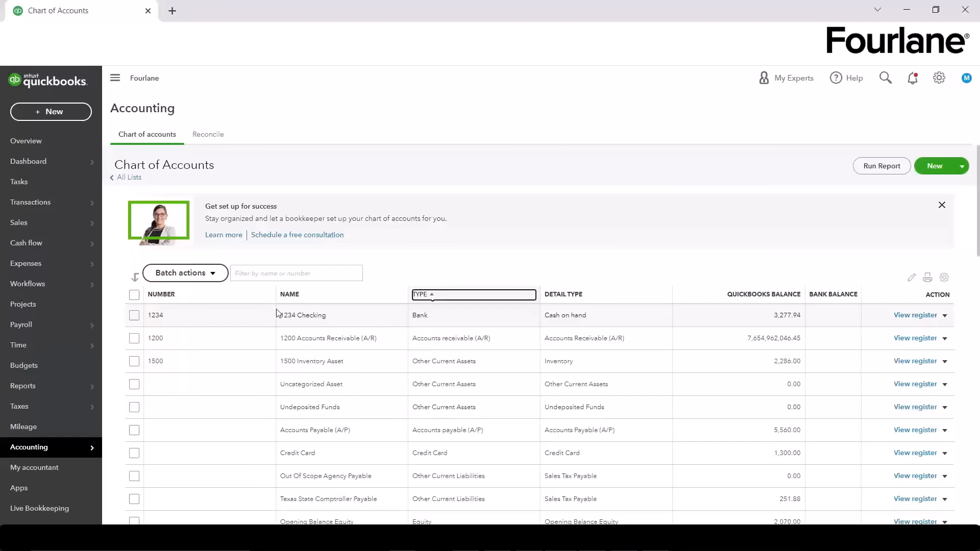
Step: From the 1234 Checking account's action menu, switch to the Reconcile page
left_click(945, 315)
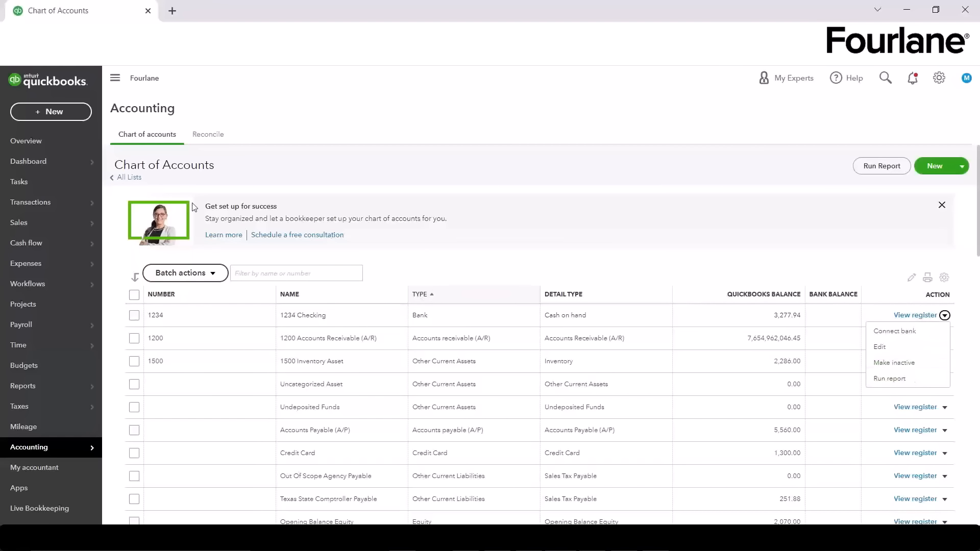
left_click(208, 135)
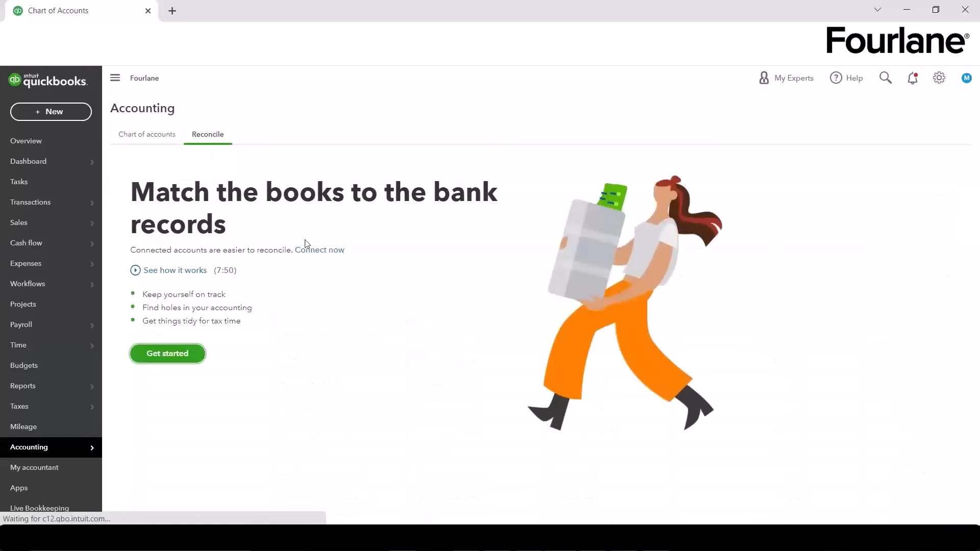
Step: Start a new 1234 Checking reconciliation, dismissing the introduction popup and info banner
left_click(156, 352)
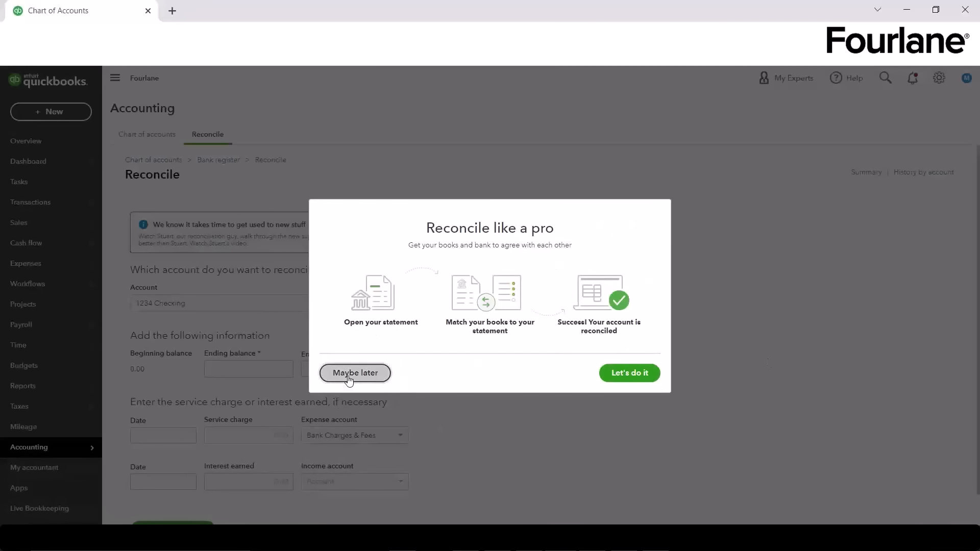
left_click(380, 373)
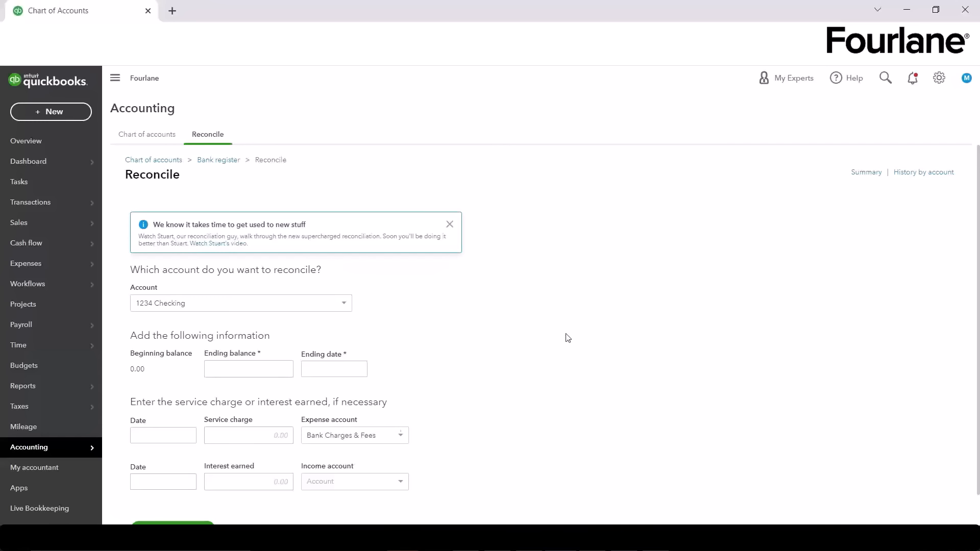
left_click(449, 225)
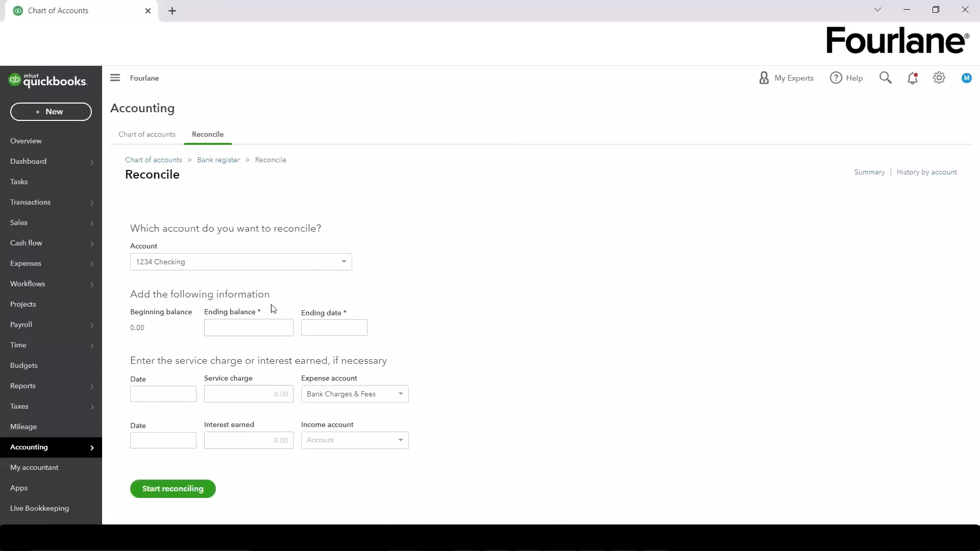
Step: Highlight the account and 0.00 beginning balance details on the reconciliation form
left_click_drag(154, 329, 123, 333)
left_click(158, 329)
left_click_drag(152, 334, 123, 333)
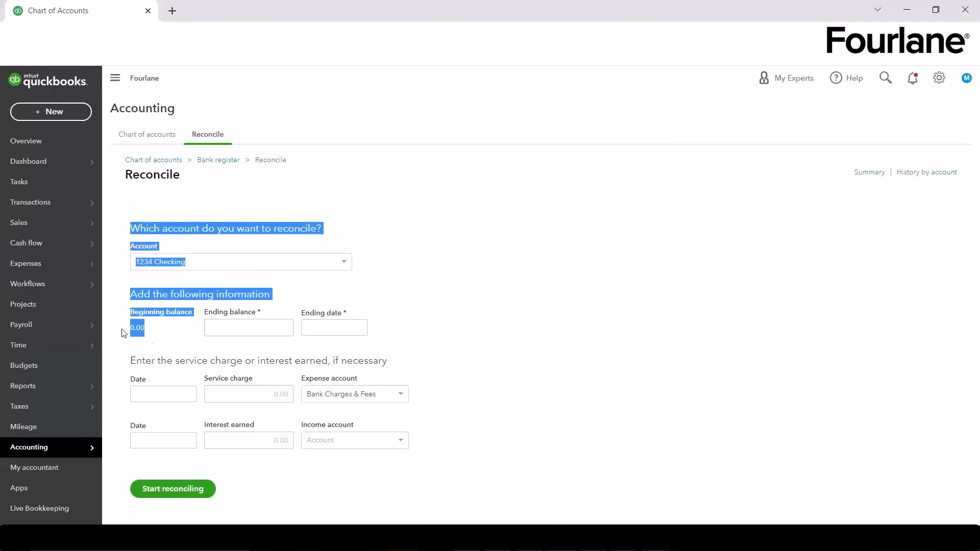
Step: Enter a 12,500.00 ending balance and 01/31/2022 ending date, then start reconciling 1234 Checking
left_click(152, 340)
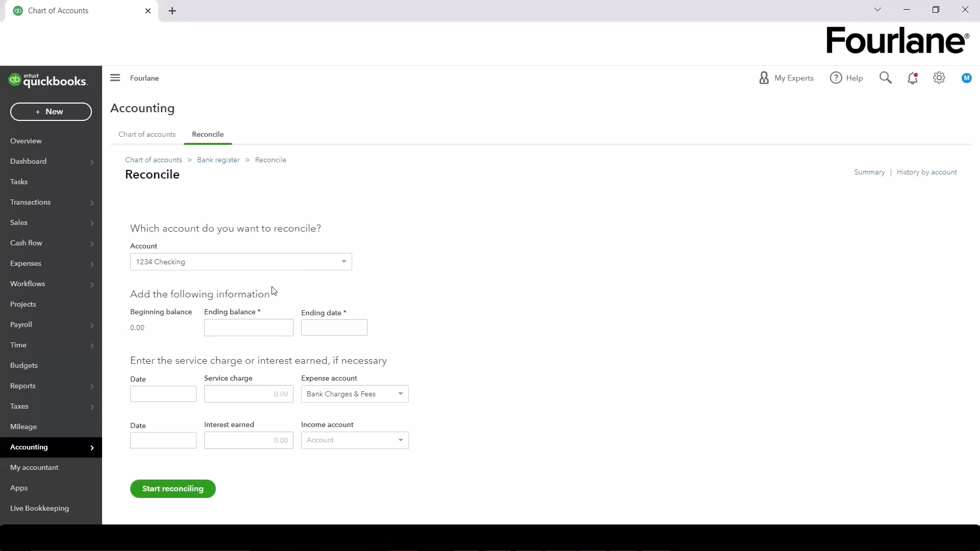
left_click(256, 326)
type("2500")
key("Tab")
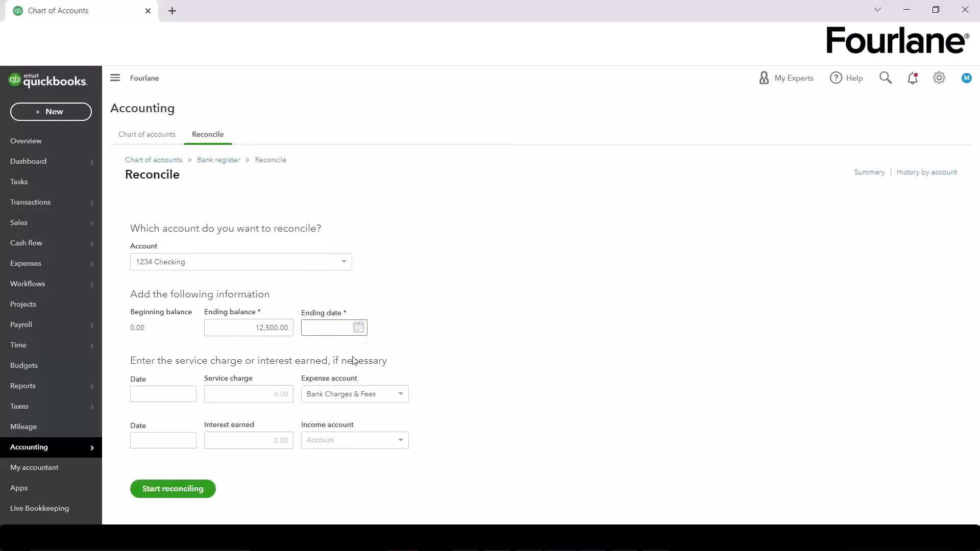
left_click(357, 330)
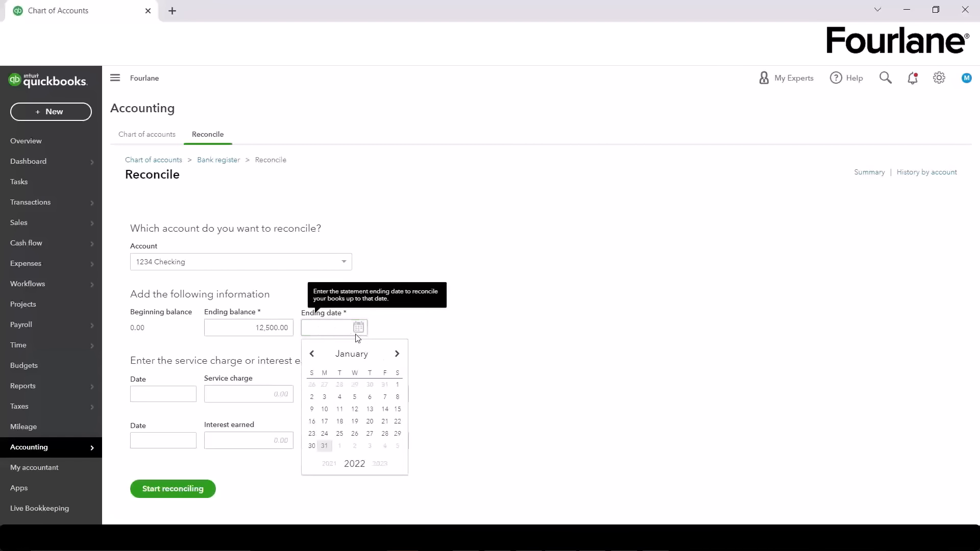
left_click(324, 445)
left_click(475, 349)
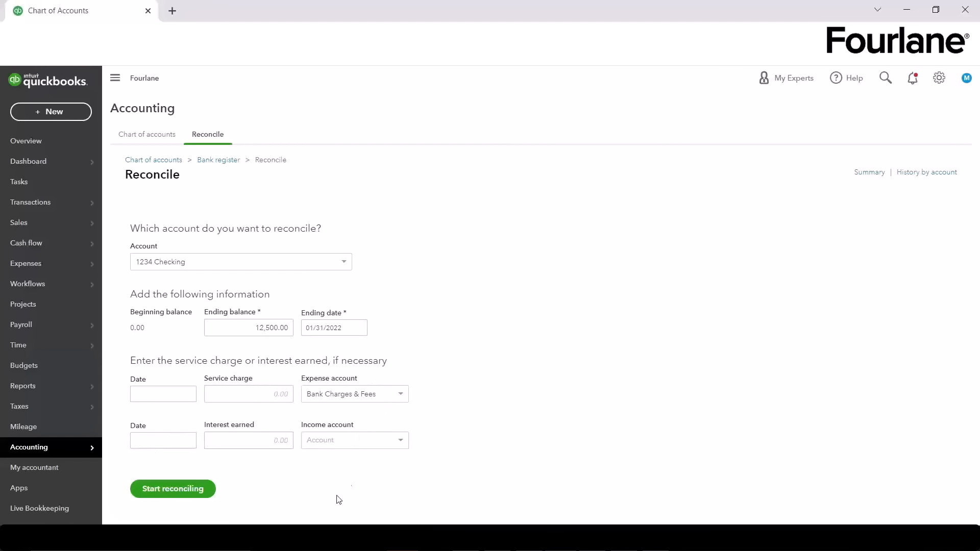
left_click(179, 490)
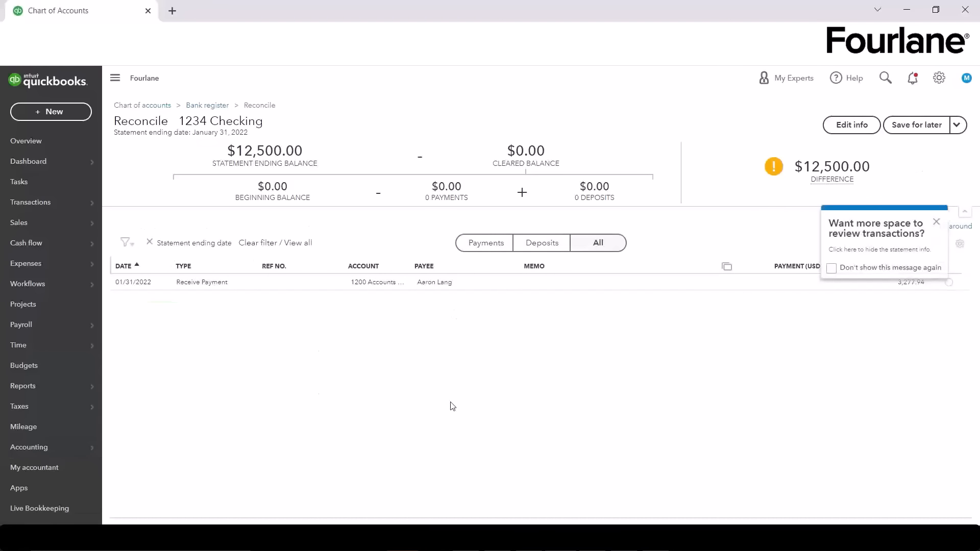
Step: Dismiss the review tips and mark the January 31 $3,277.94 deposit as cleared
left_click(941, 226)
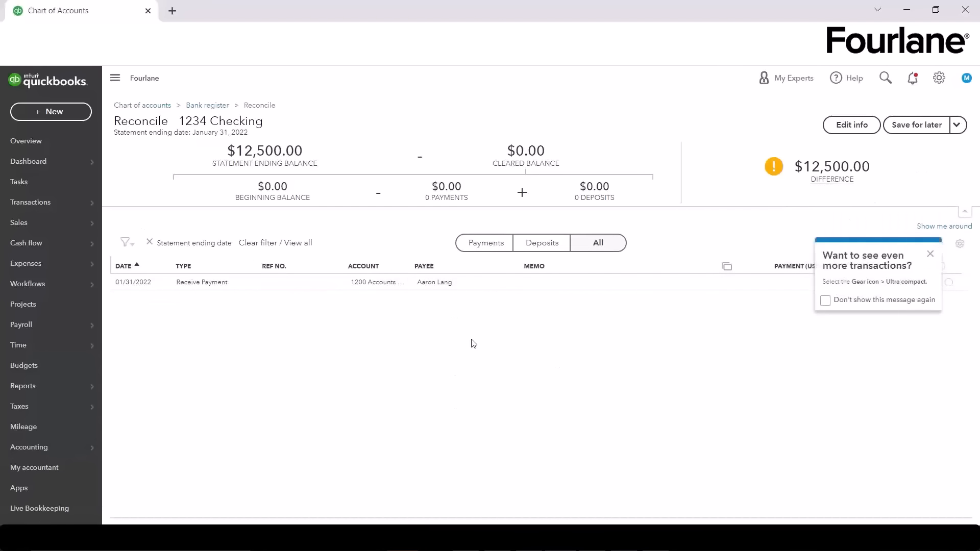
double_click(931, 259)
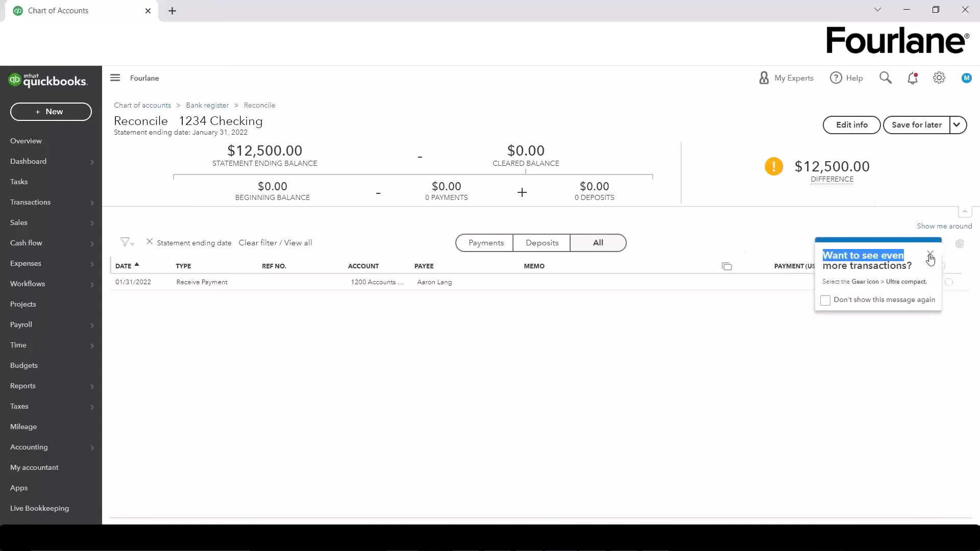
left_click(930, 254)
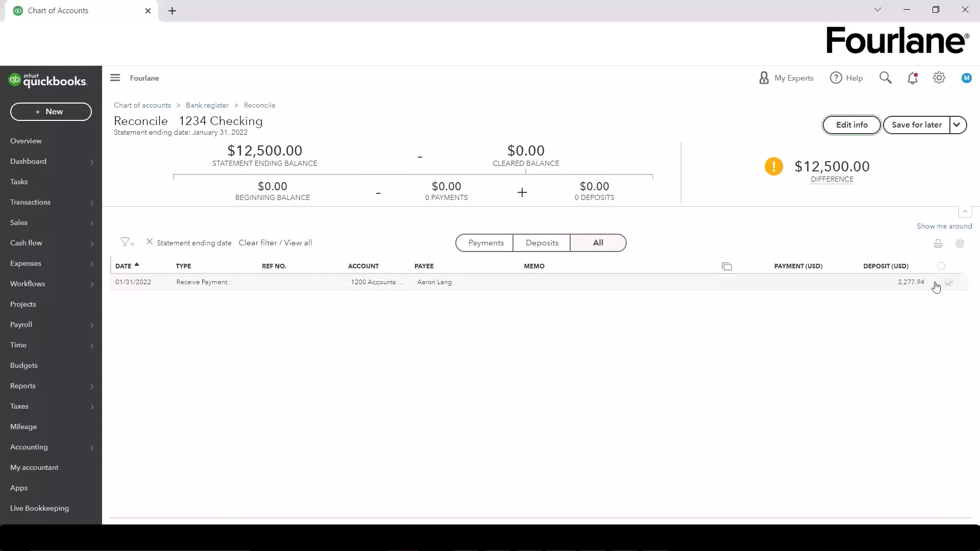
left_click(144, 287)
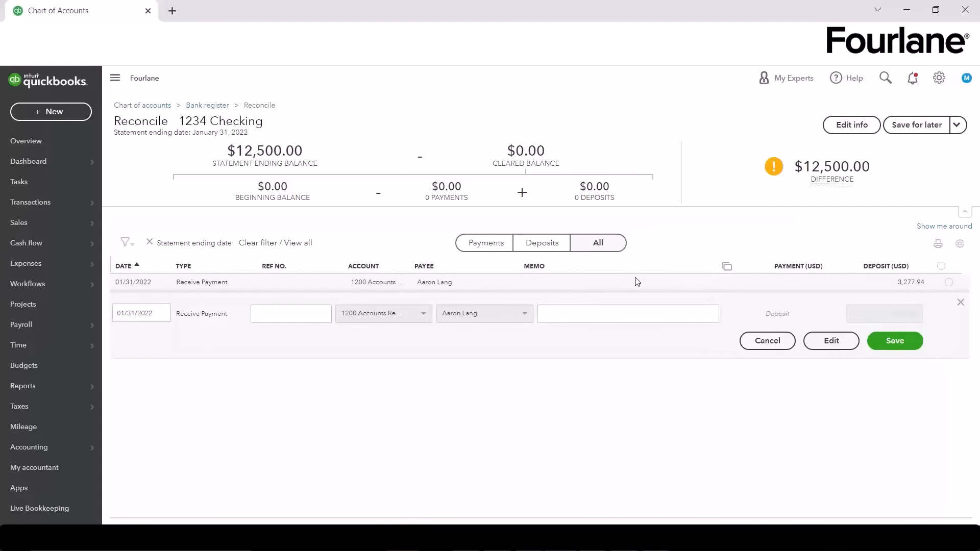
left_click(949, 283)
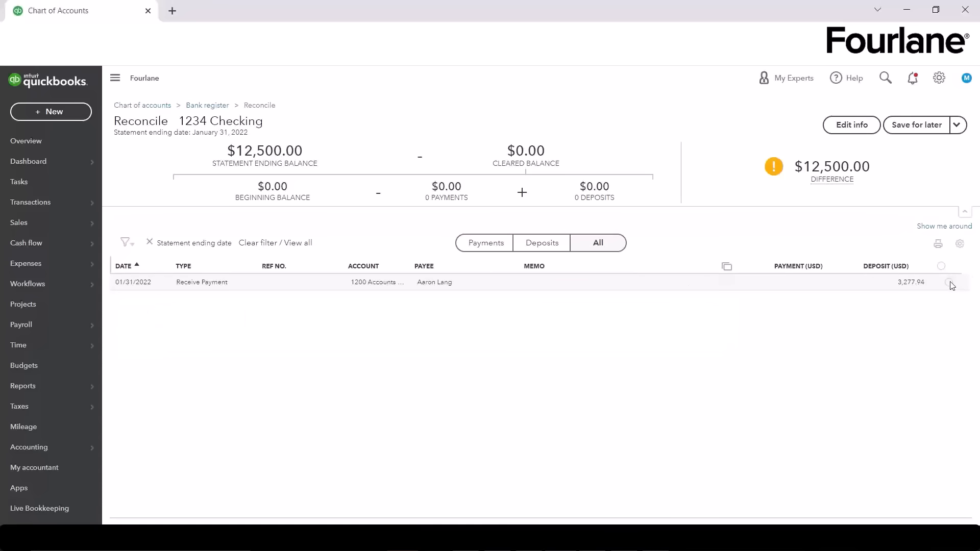
left_click(949, 282)
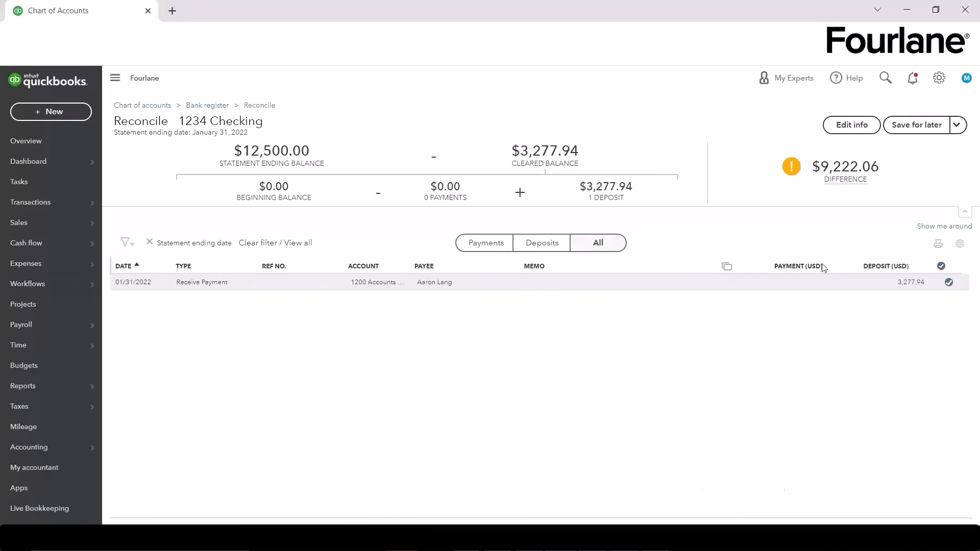
Step: Highlight the statement and cleared balance figures, now showing a $9,222.06 difference
mouse_move(813, 180)
left_click_drag(290, 164, 573, 163)
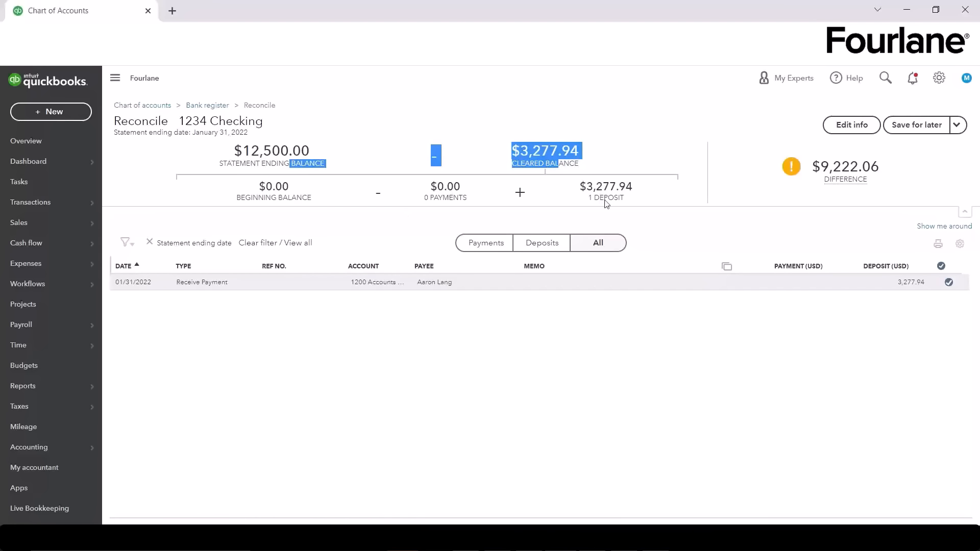
mouse_move(799, 164)
mouse_move(878, 176)
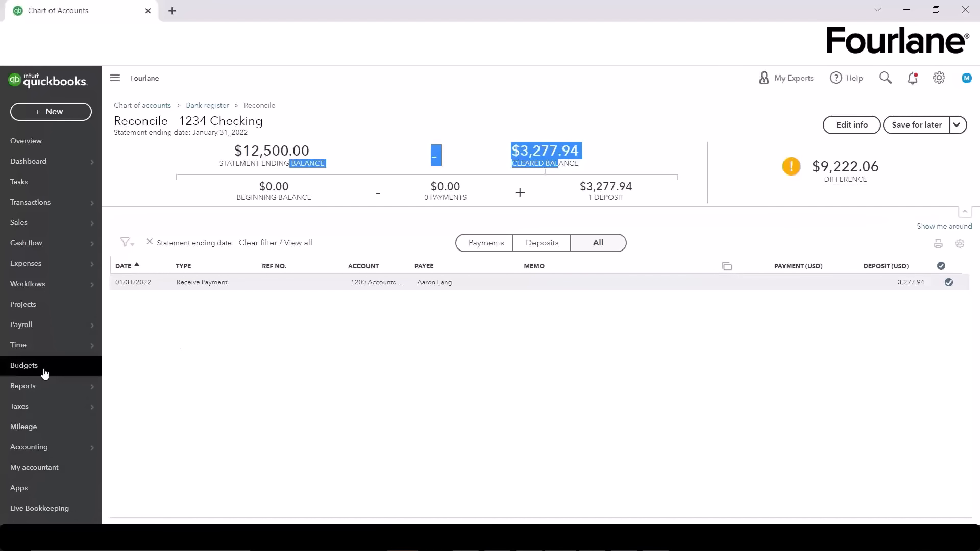
Step: Open Reports and scroll the standard reports list to Business overview's Profit and Loss
mouse_move(41, 391)
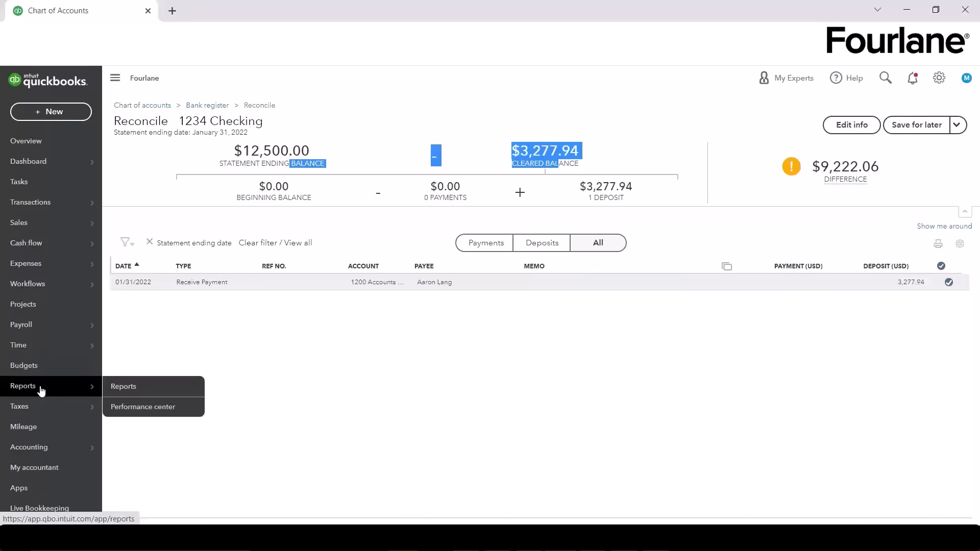
left_click(125, 387)
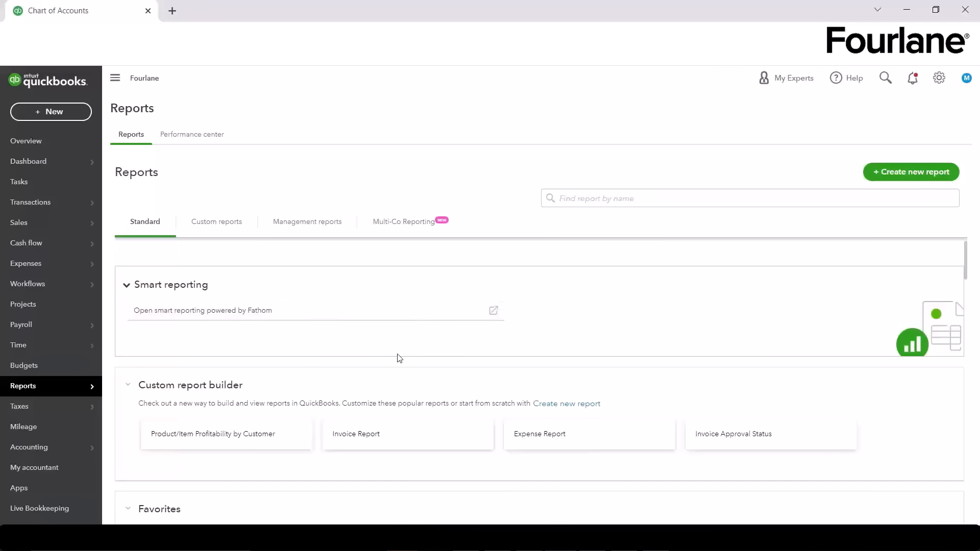
scroll(399, 358, "down", 1)
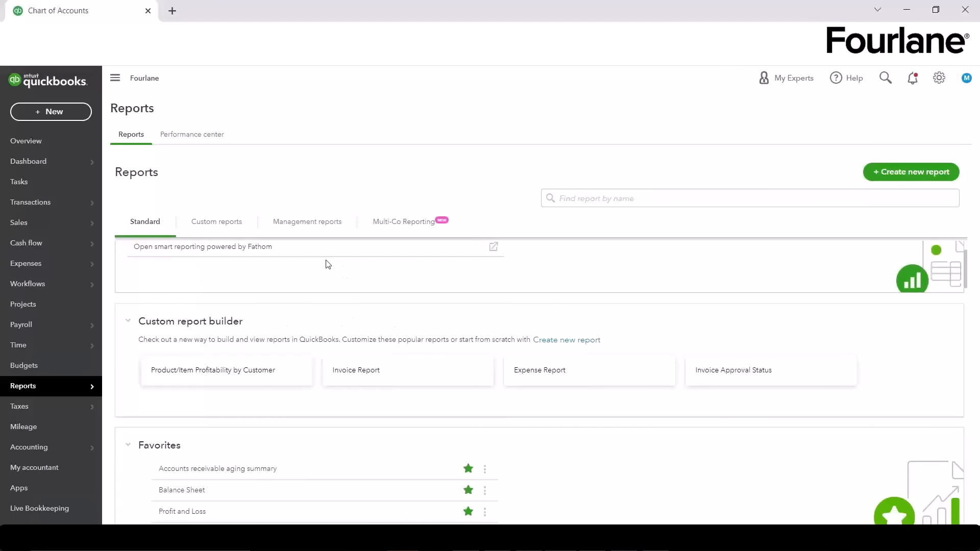
mouse_move(103, 390)
scroll(398, 407, "down", 1)
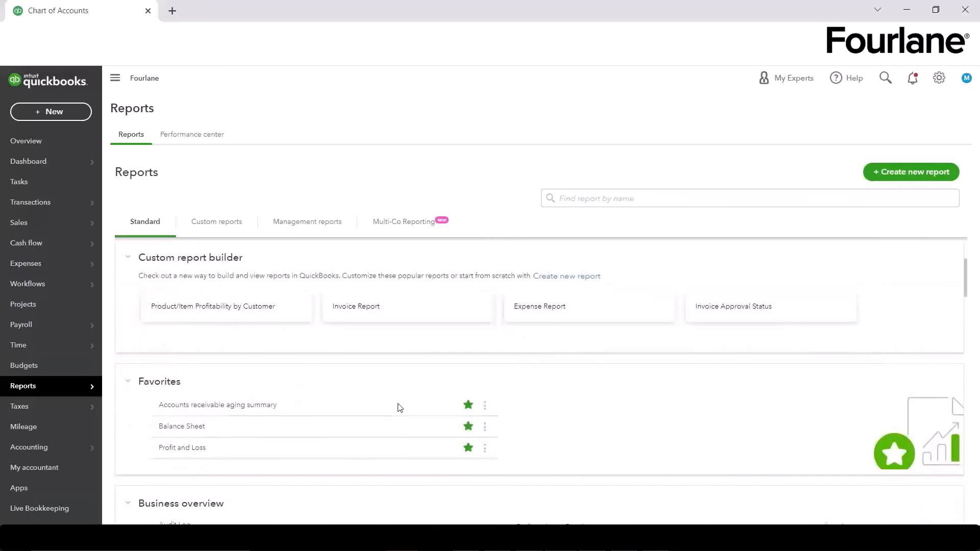
scroll(415, 427, "down", 1)
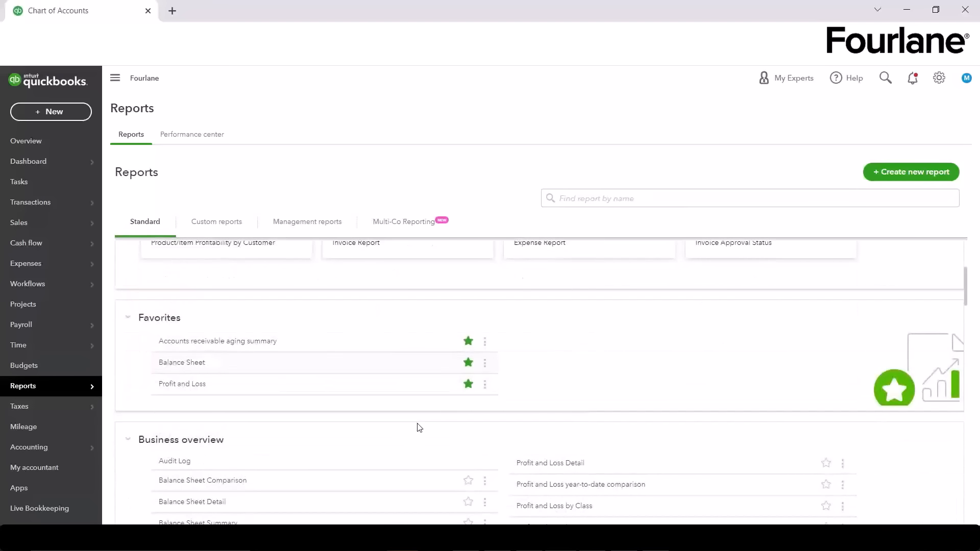
scroll(419, 427, "down", 3)
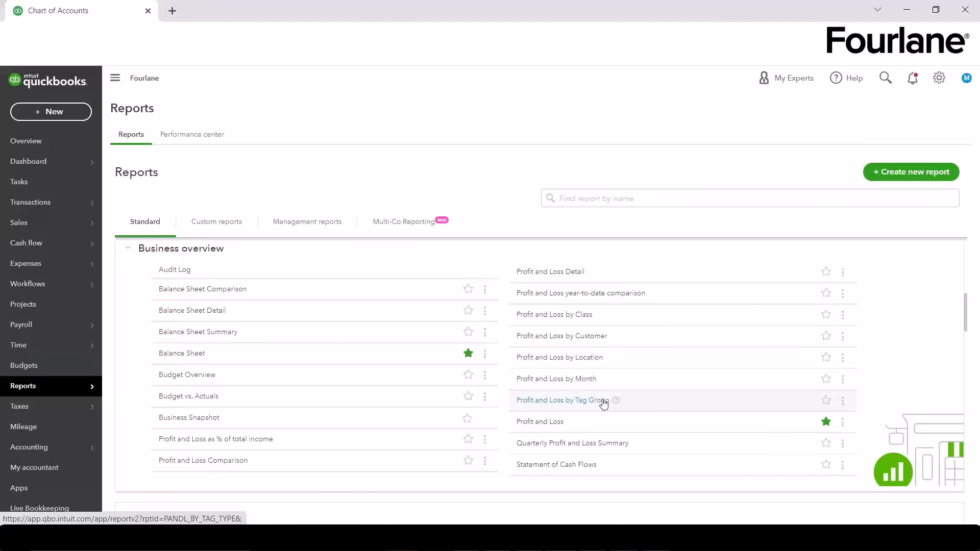
scroll(604, 404, "down", 4)
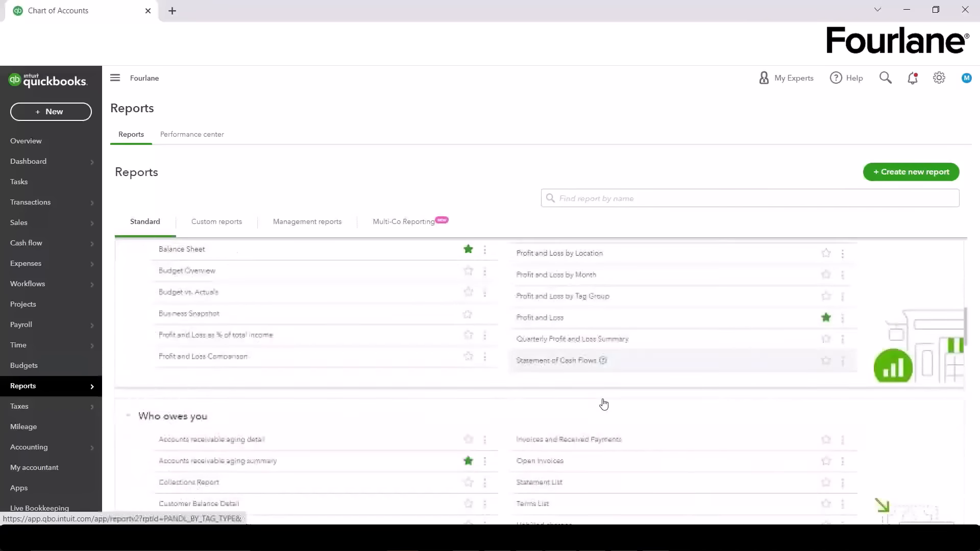
scroll(603, 403, "down", 1)
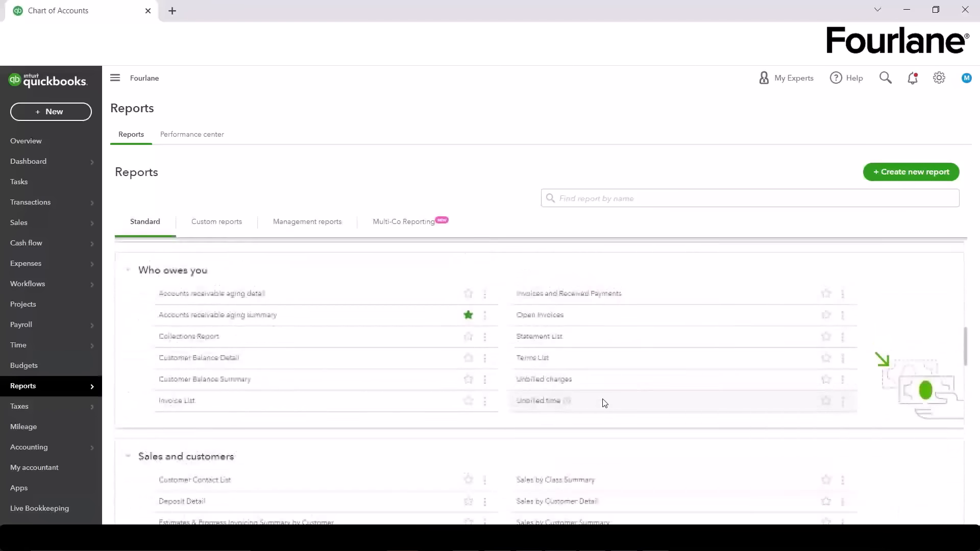
scroll(603, 403, "up", 4)
scroll(604, 403, "up", 2)
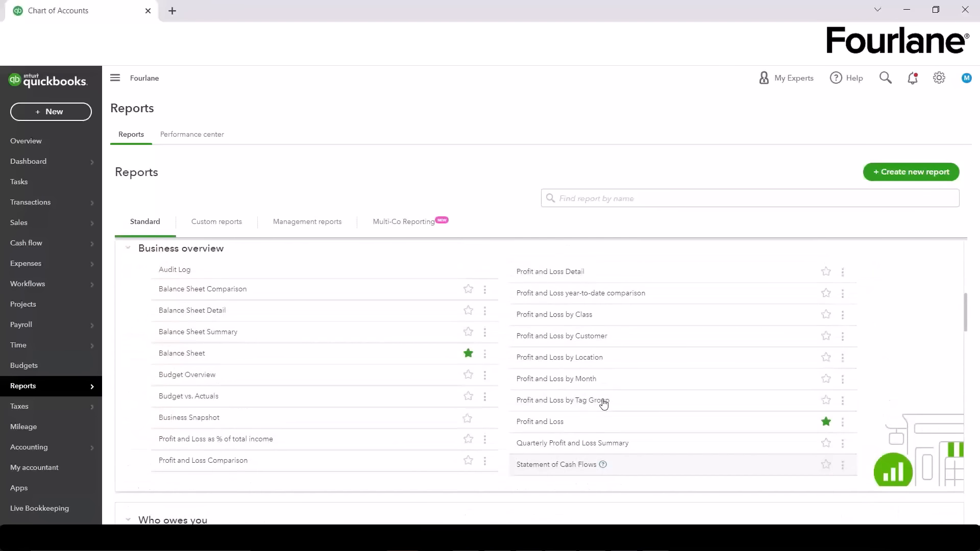
Step: Open the Profit and Loss report, keeping the January 2022 period and trying monthly columns
left_click(532, 423)
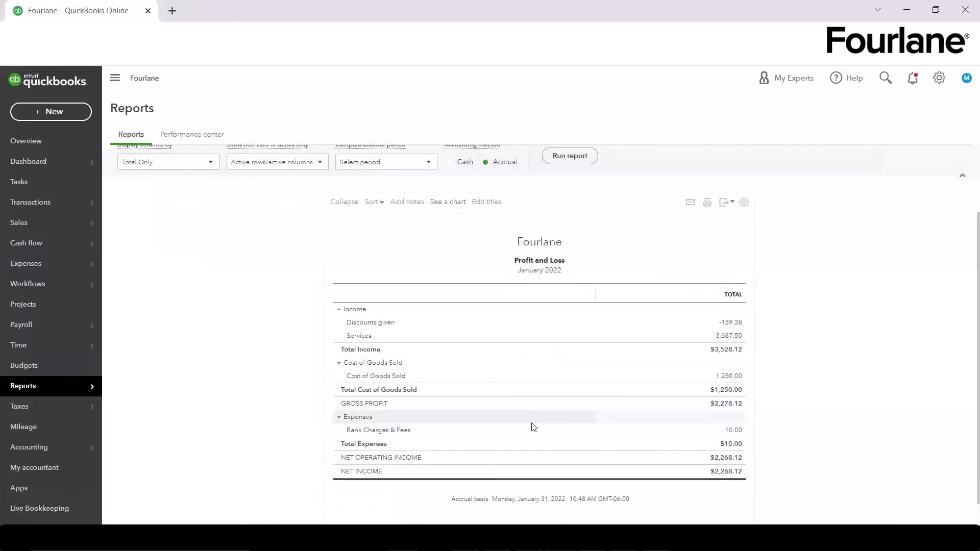
scroll(152, 328, "up", 2)
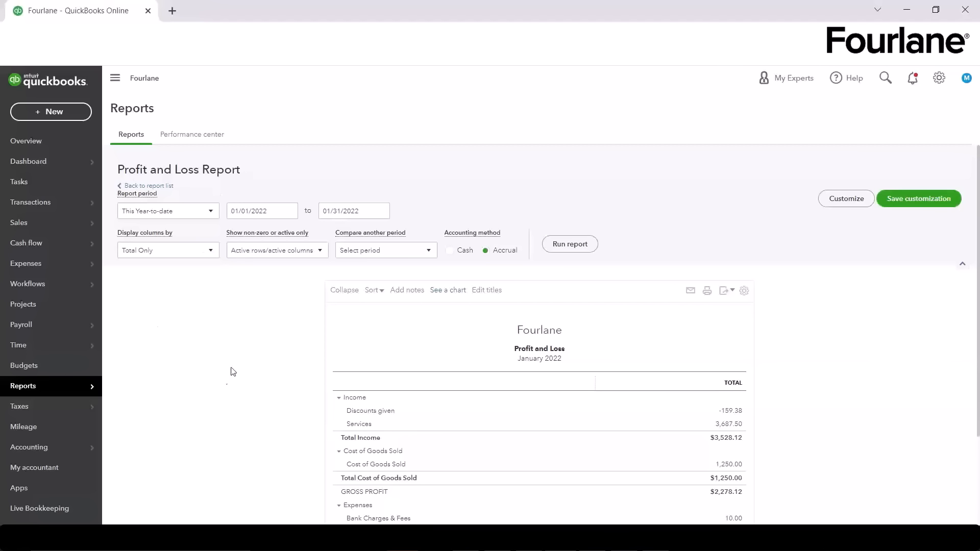
left_click(186, 213)
left_click(283, 361)
left_click(151, 251)
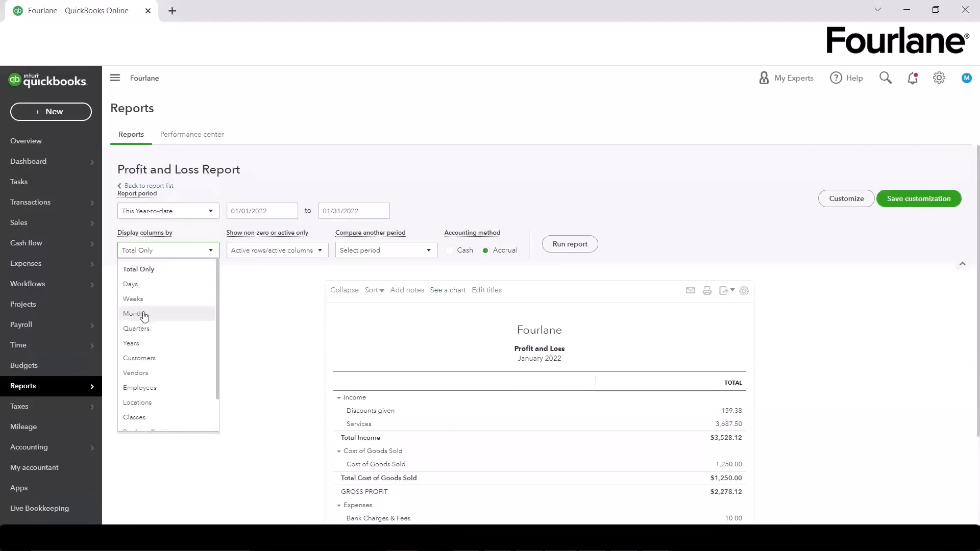
left_click(144, 315)
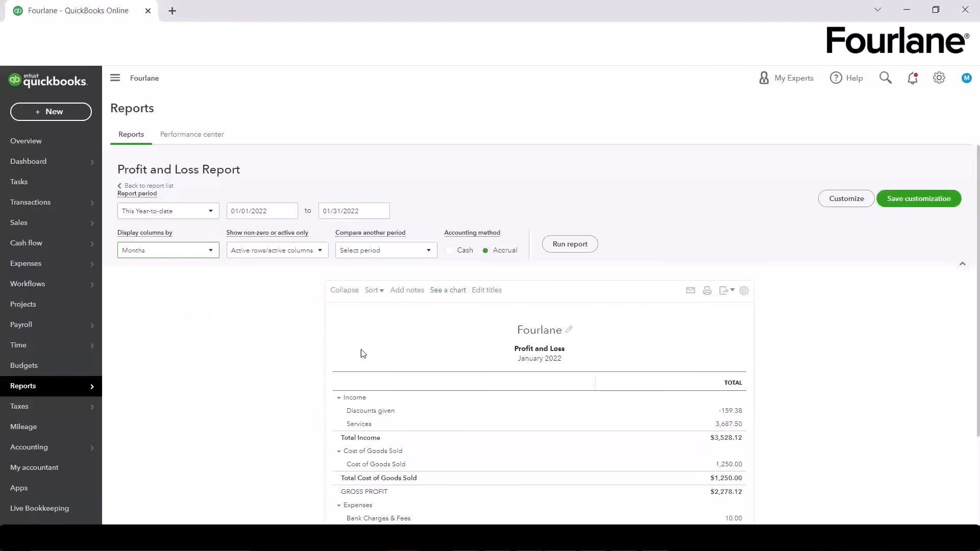
Step: Set Display columns by to Customers and rerun the report
left_click(186, 249)
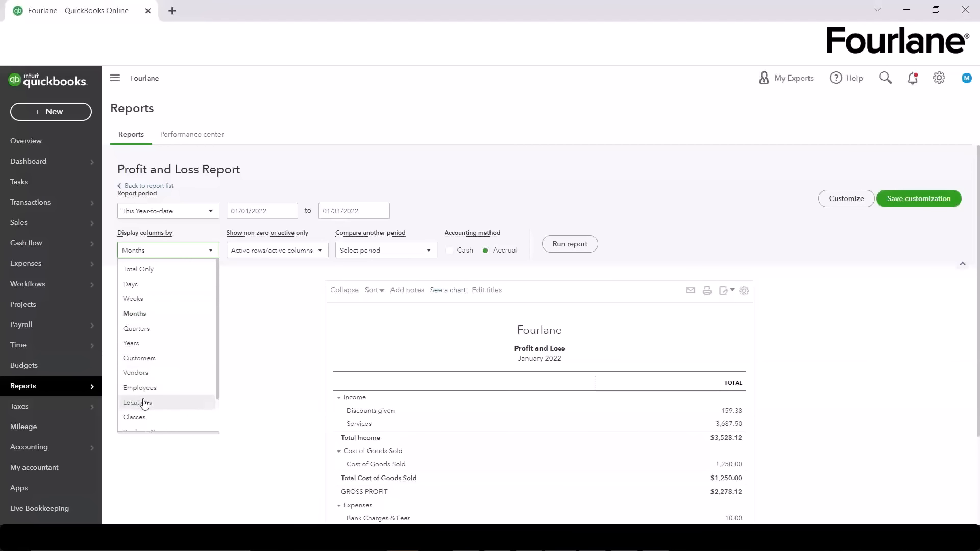
scroll(201, 419, "down", 1)
scroll(201, 419, "down", 1)
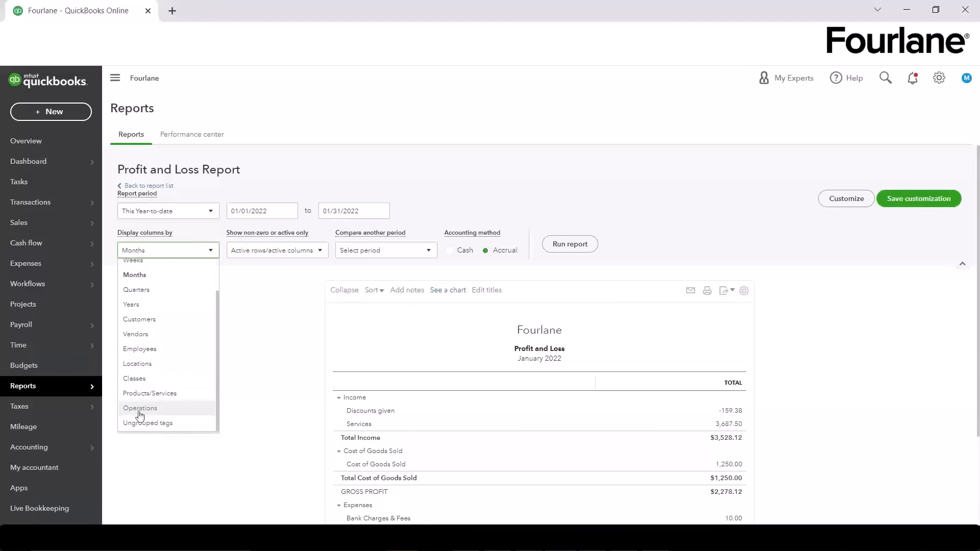
scroll(179, 376, "up", 2)
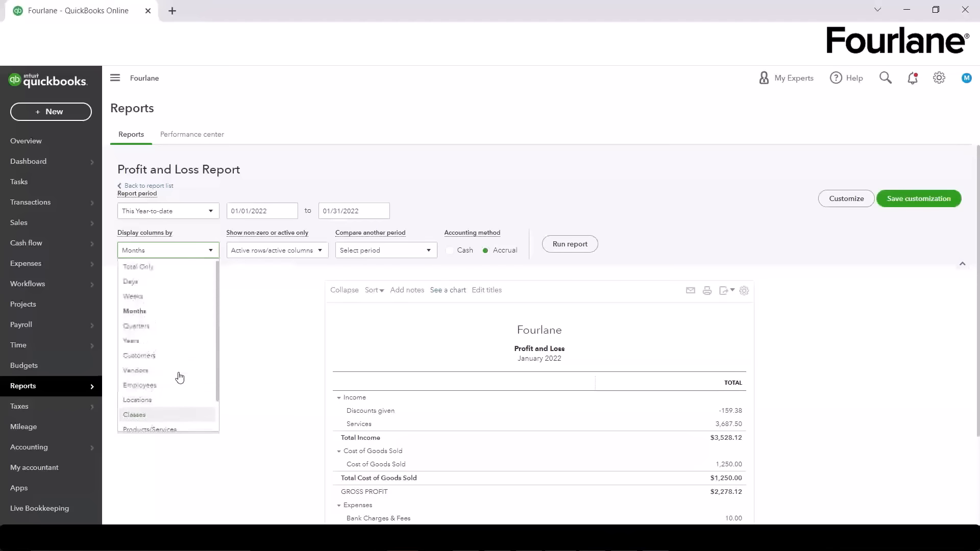
left_click(169, 358)
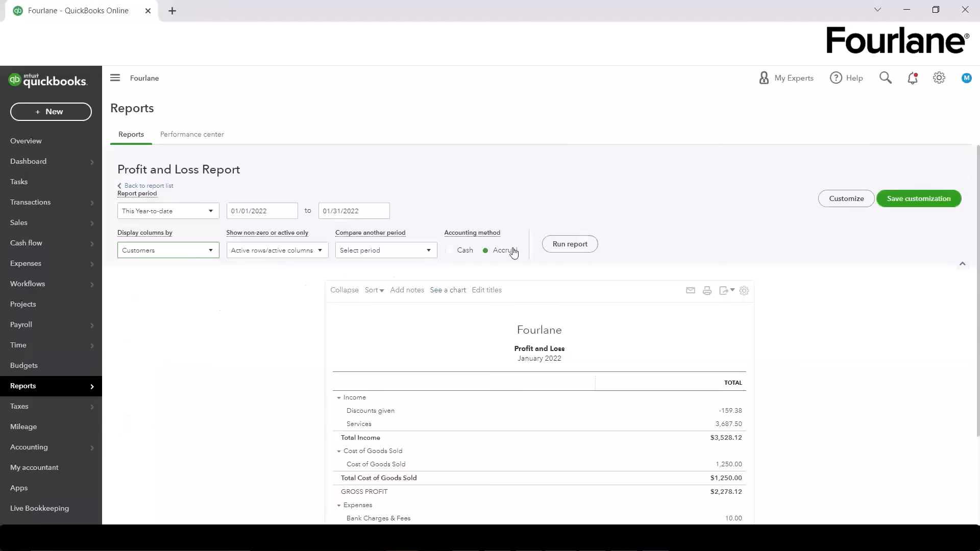
left_click(408, 252)
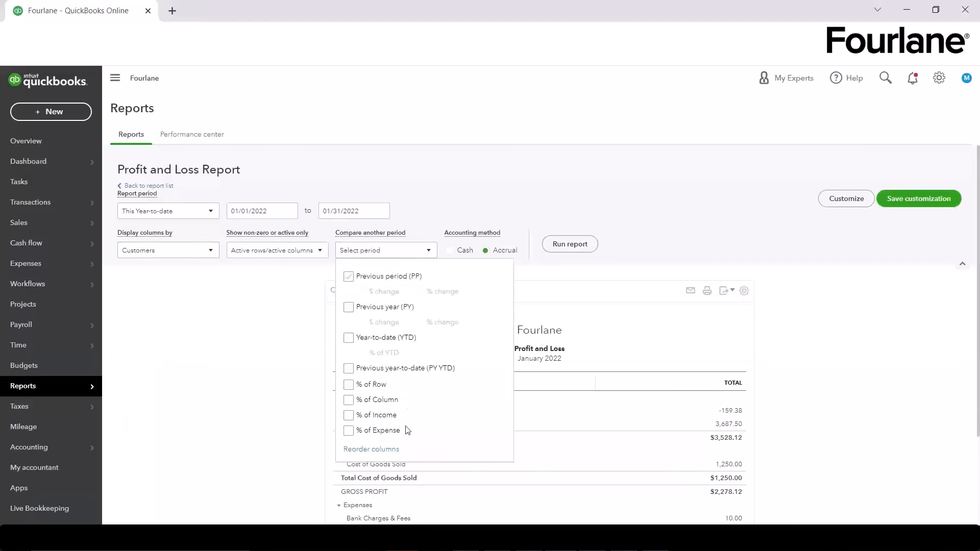
left_click(271, 423)
left_click(570, 244)
scroll(540, 315, "down", 2)
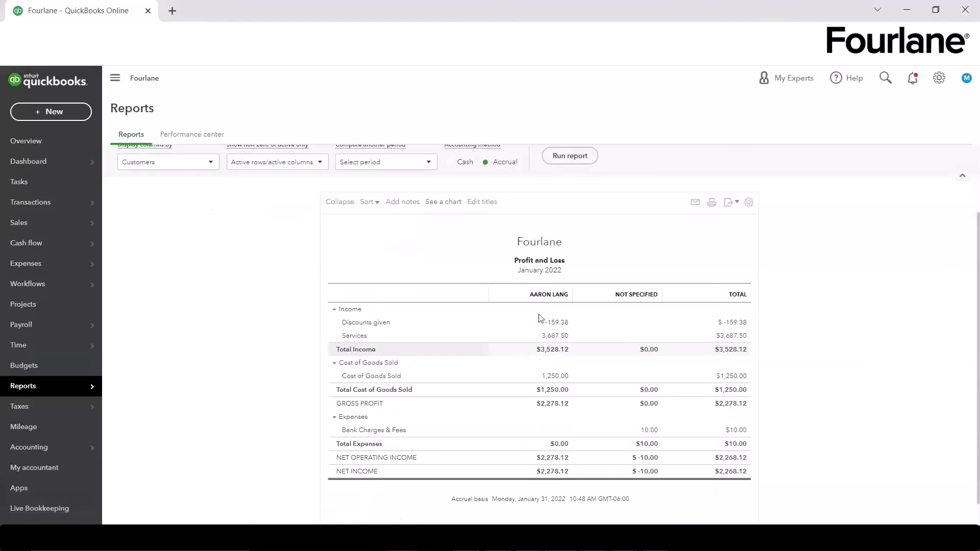
scroll(818, 376, "up", 2)
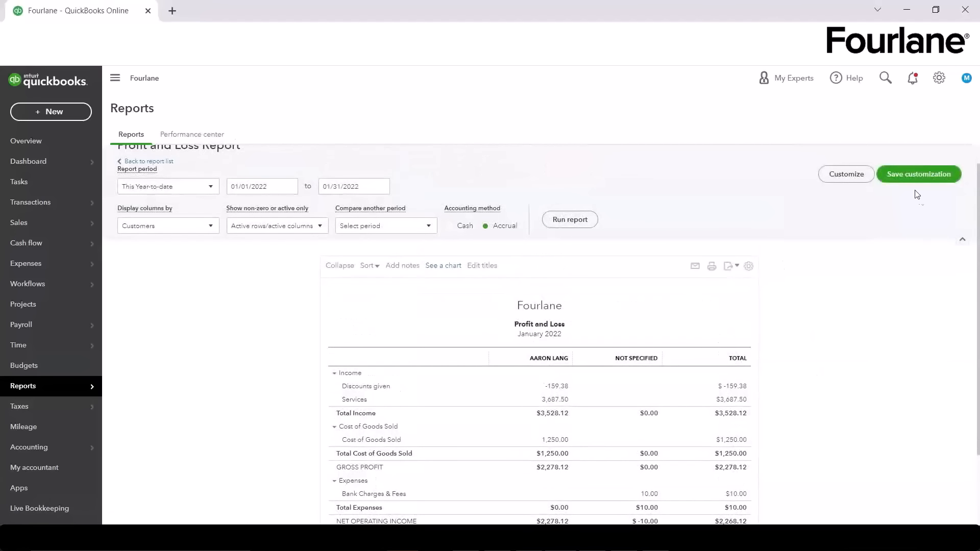
left_click(843, 177)
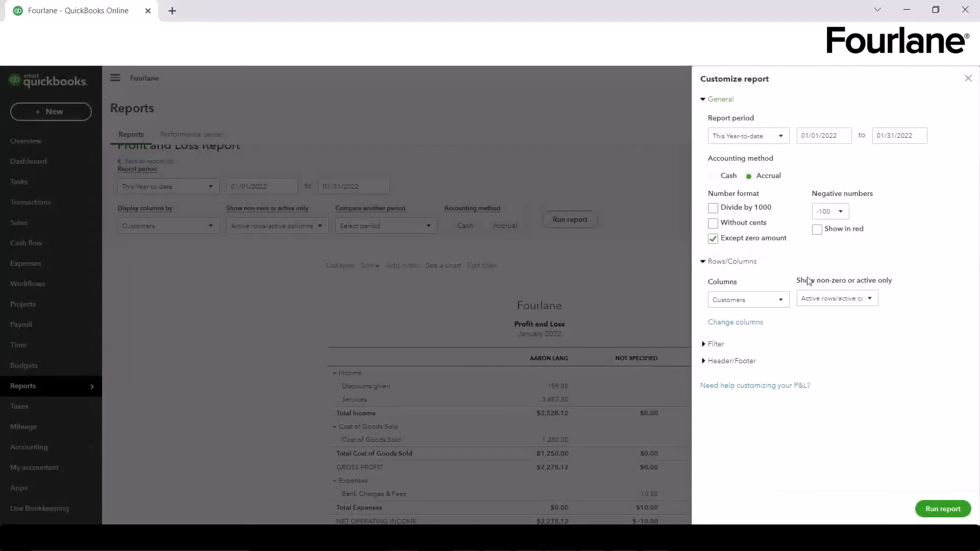
left_click(716, 345)
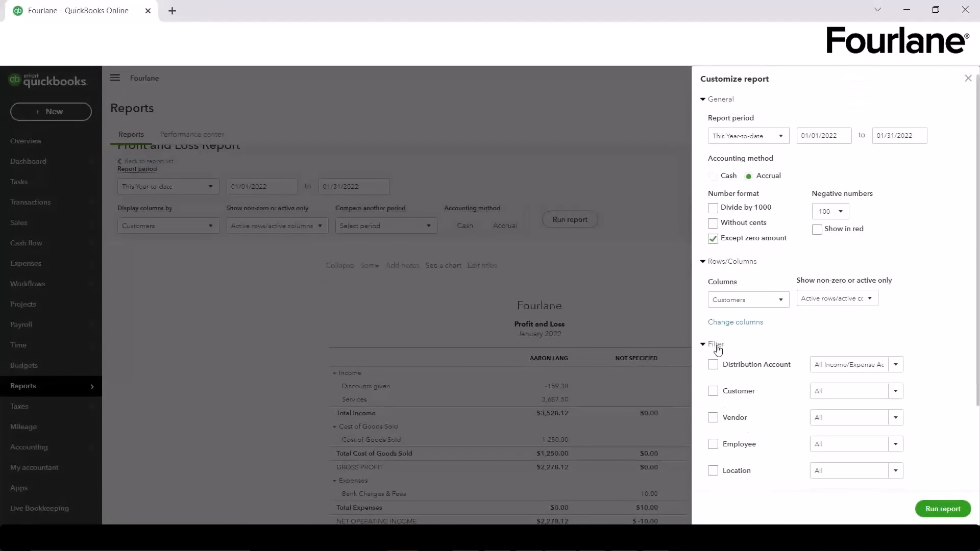
scroll(741, 409, "down", 1)
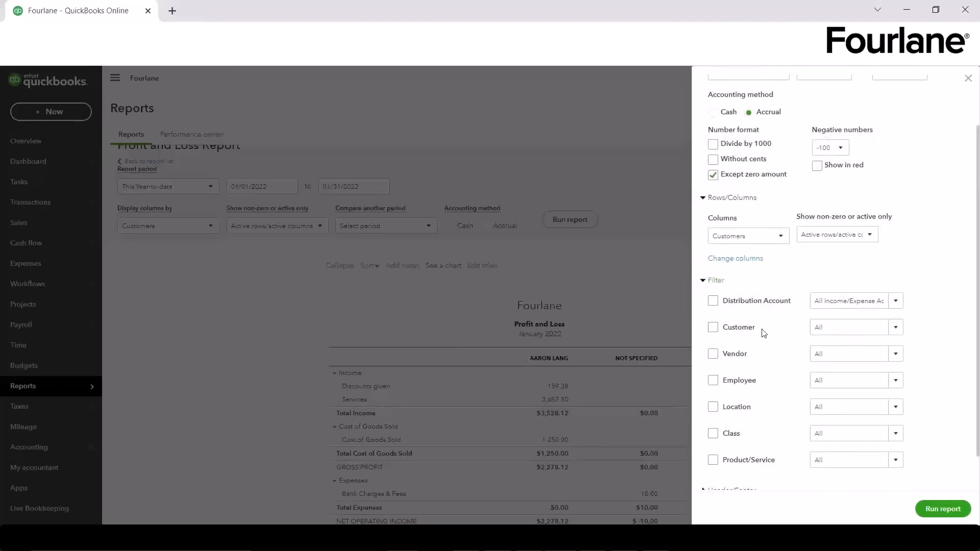
scroll(727, 370, "down", 1)
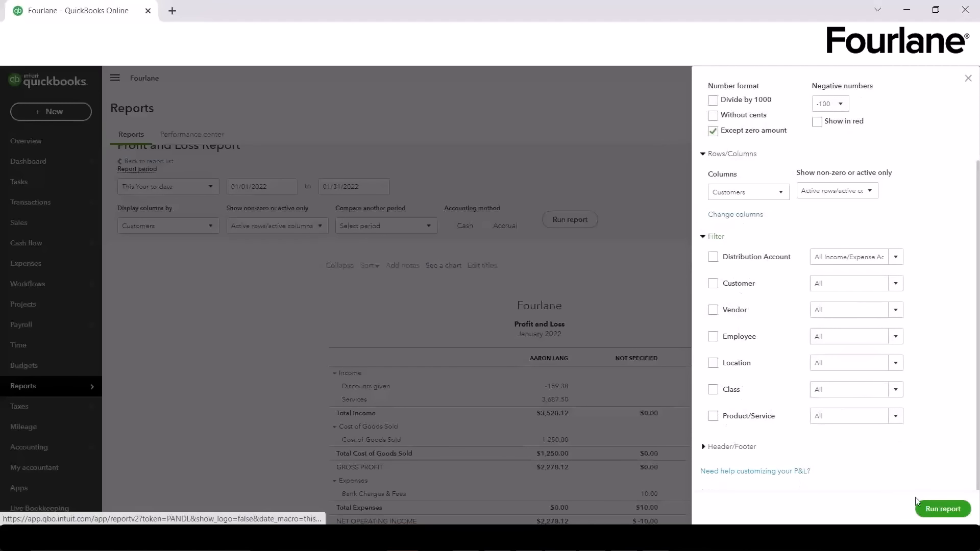
left_click(967, 78)
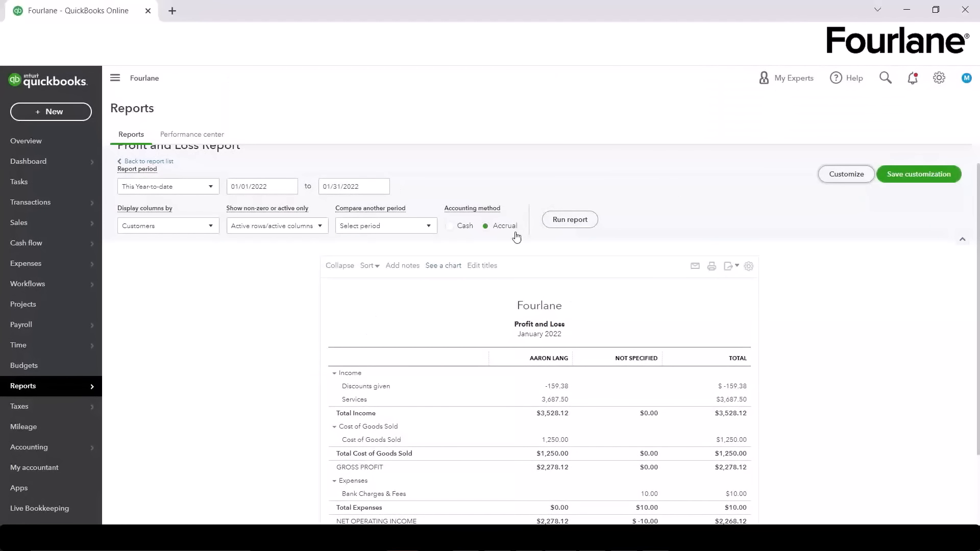
Step: Look at the Profit and Loss report's Export options without exporting
scroll(739, 324, "up", 1)
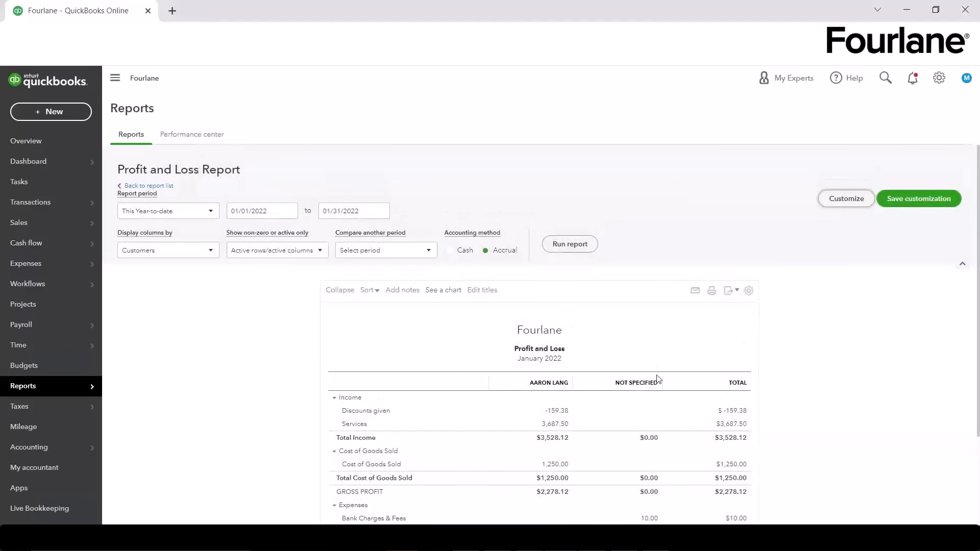
left_click(734, 292)
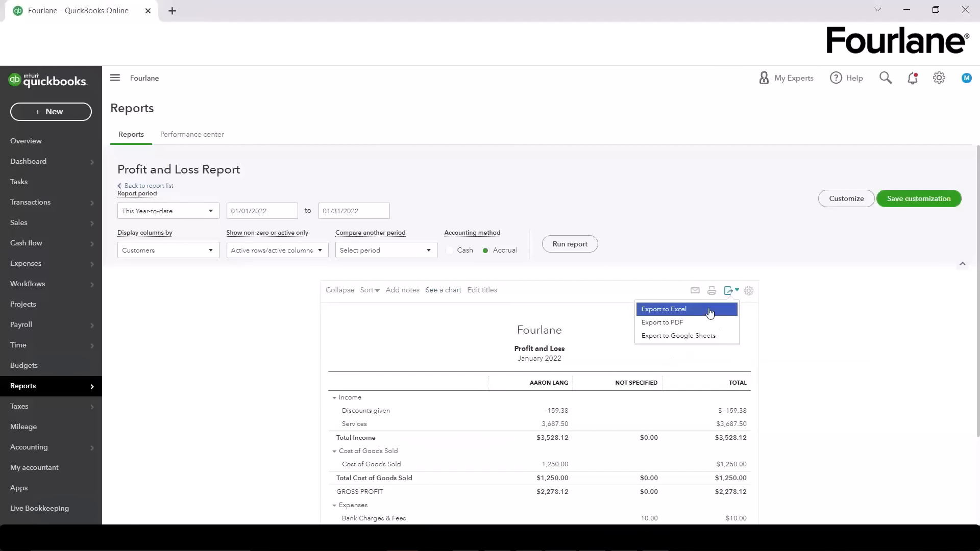
left_click(872, 328)
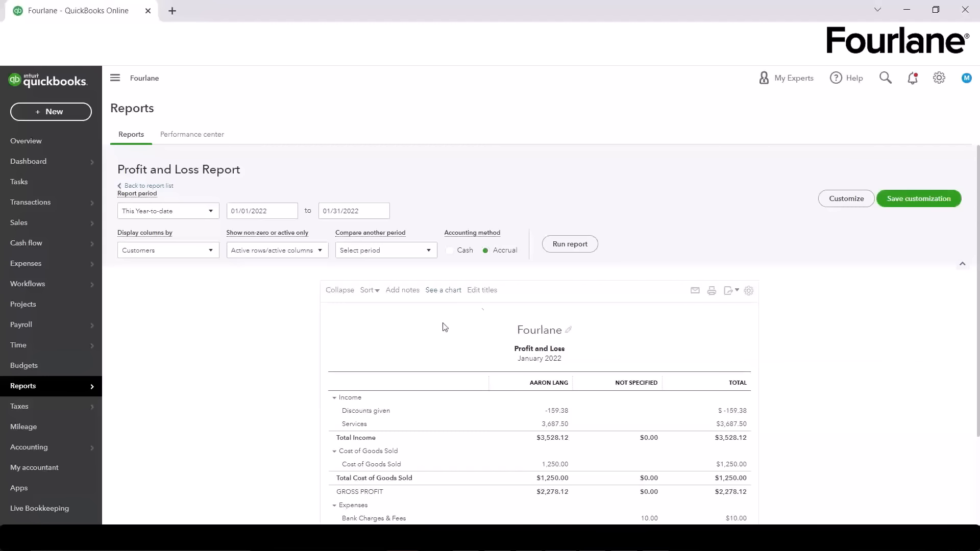
Step: Leave the report via Overview and show the Dashboard's Get things done workspace
left_click(56, 149)
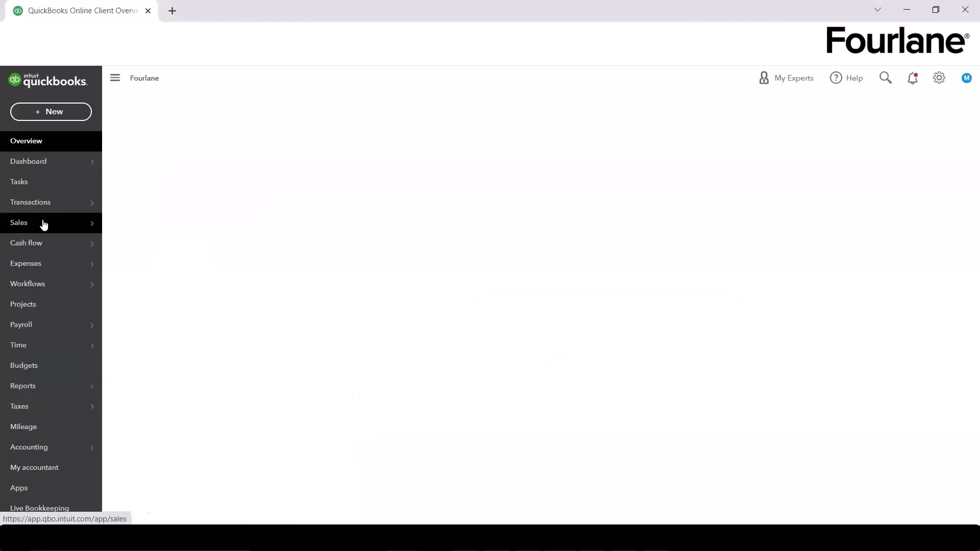
mouse_move(43, 161)
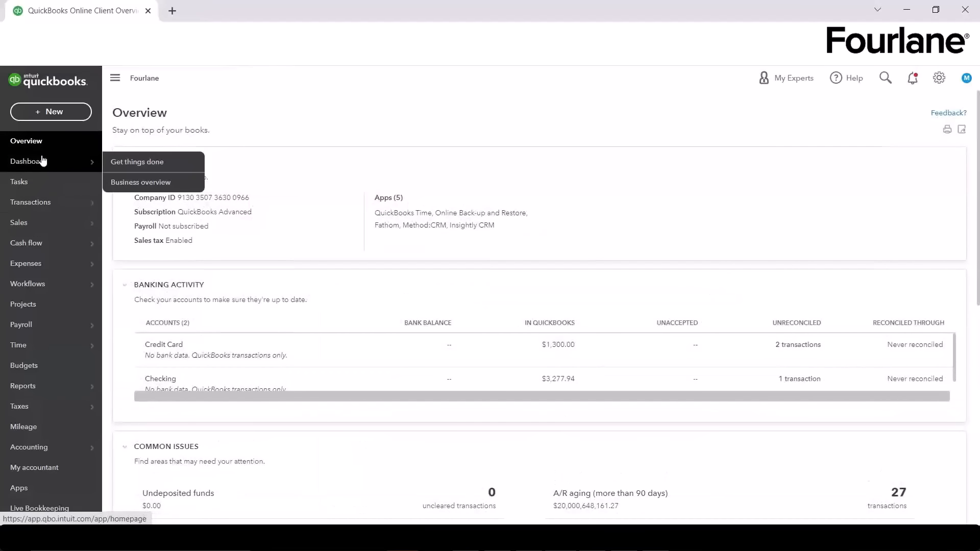
left_click(120, 162)
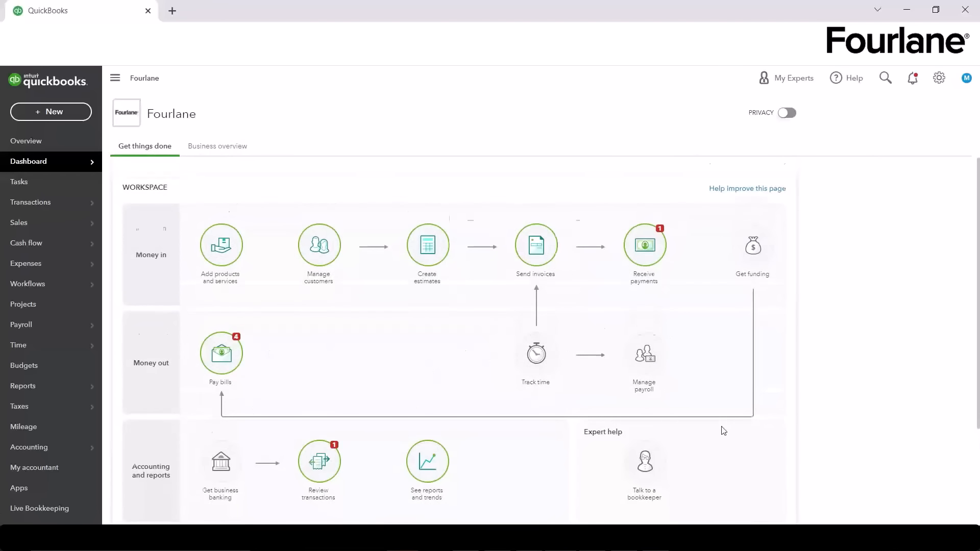
scroll(724, 431, "down", 1)
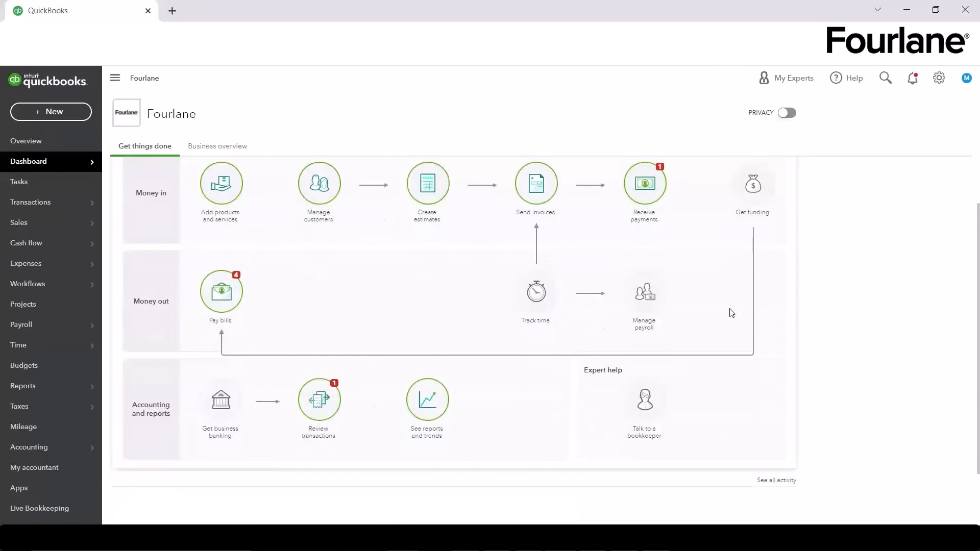
scroll(730, 313, "up", 1)
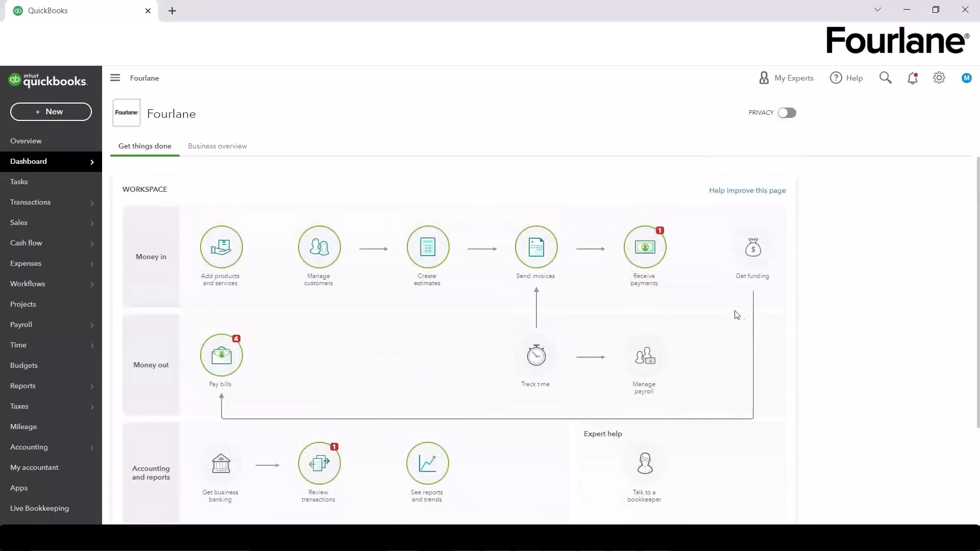